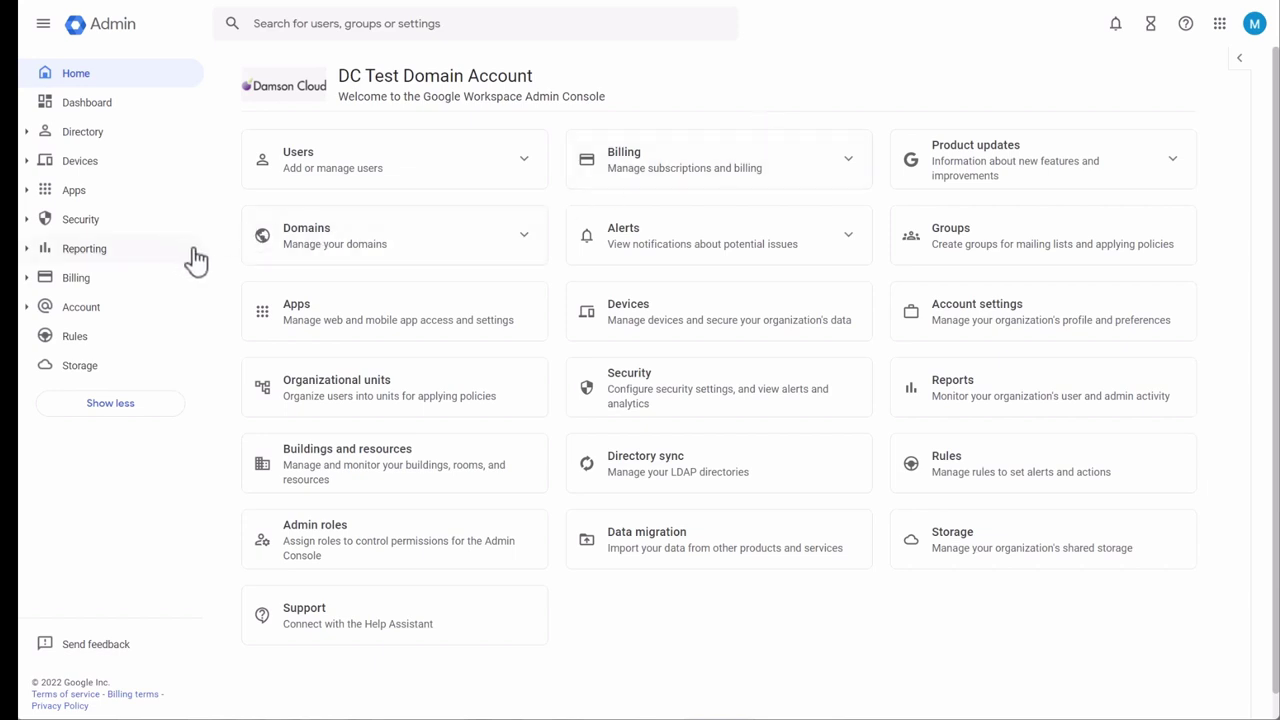
# Open the Groups for Business sharing settings and review the options for external access, group creation, conversation viewing and directory visibility.
pyautogui.click(28, 192)
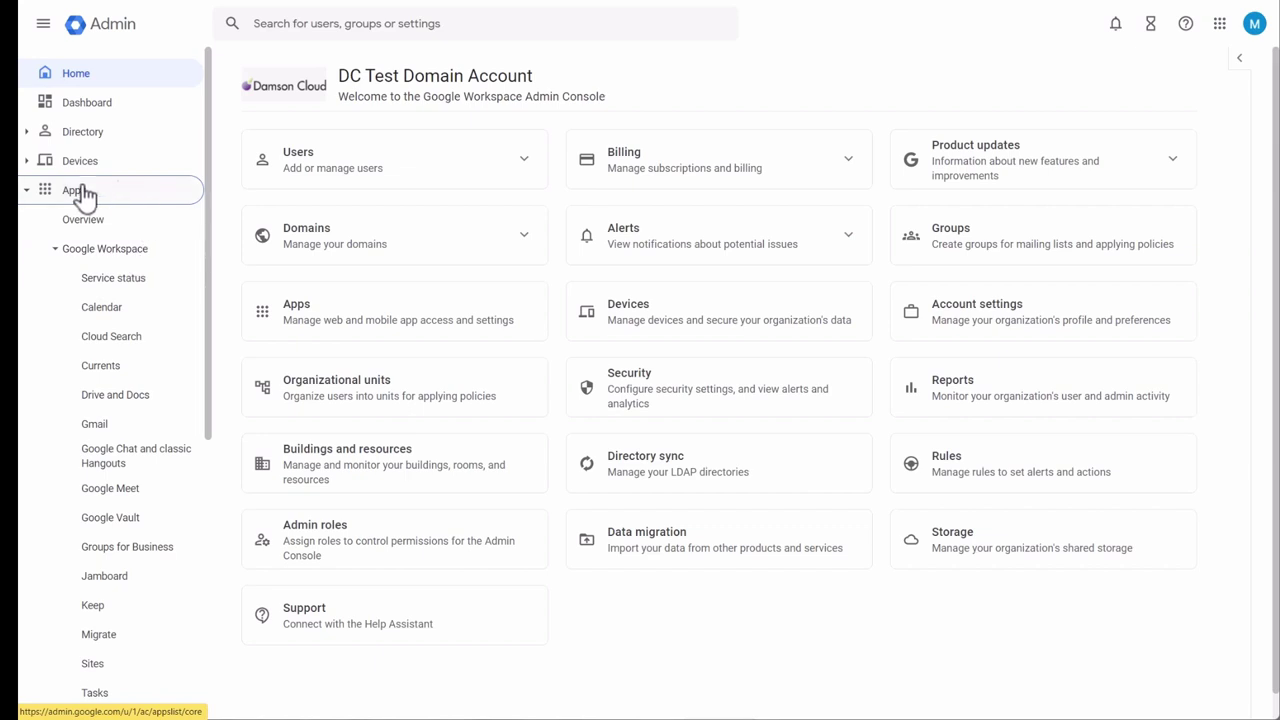
pyautogui.click(108, 546)
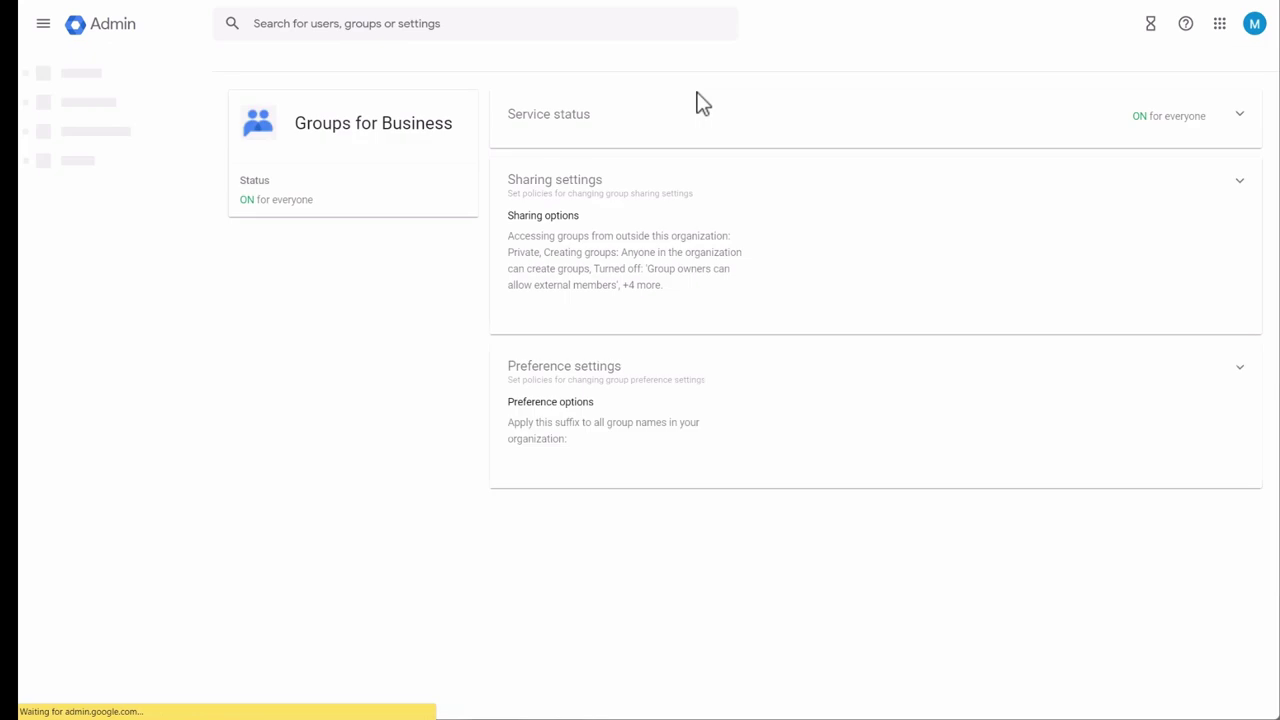
pyautogui.click(782, 258)
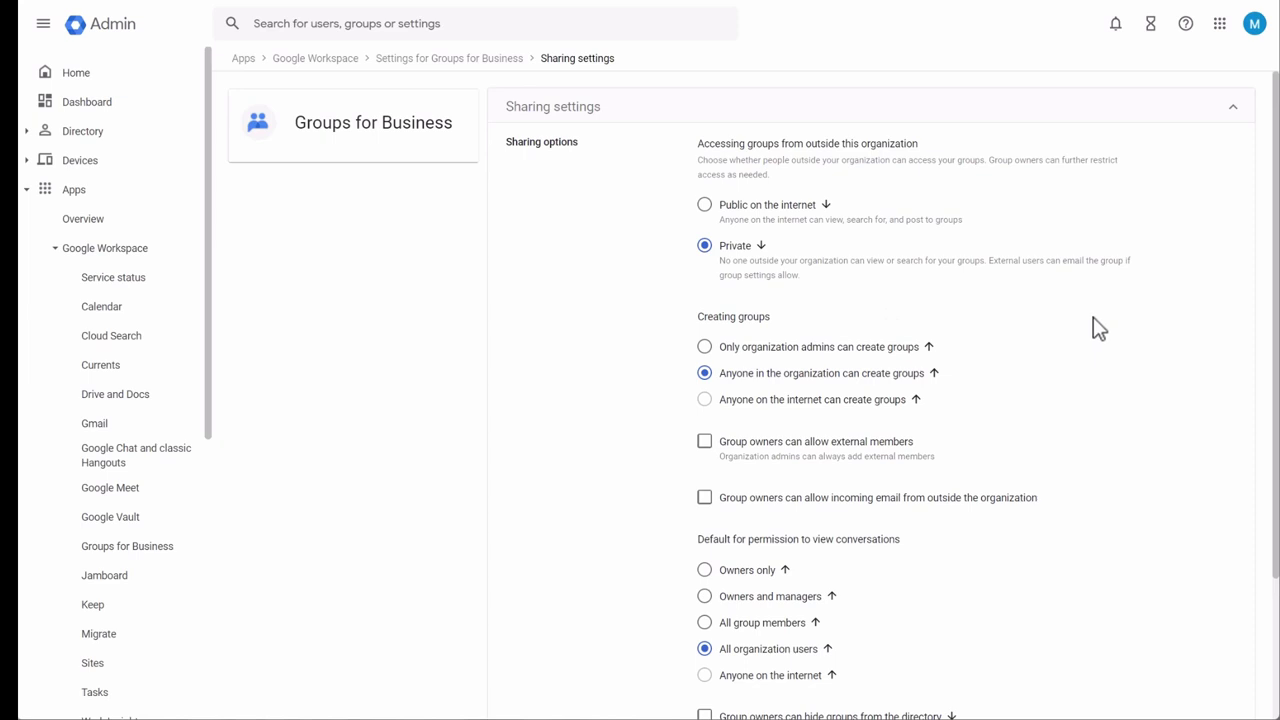
pyautogui.scroll(-3, 1045, 310)
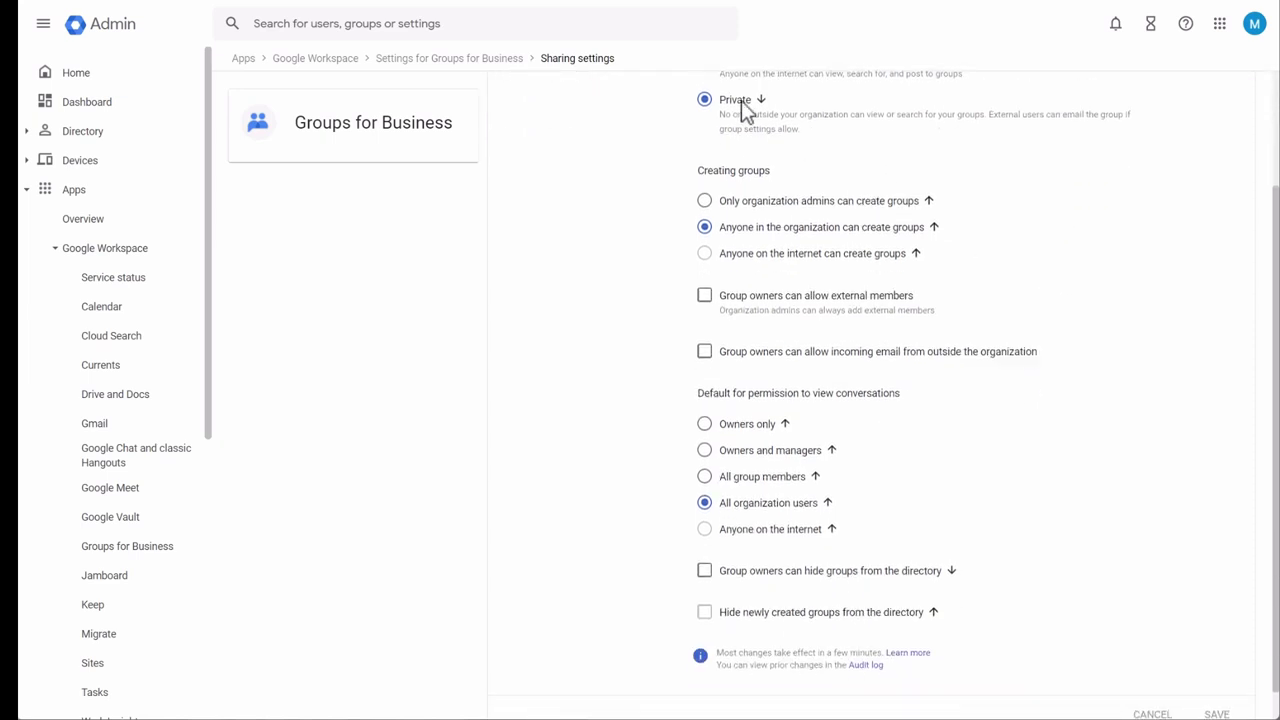
pyautogui.scroll(-1, 1025, 233)
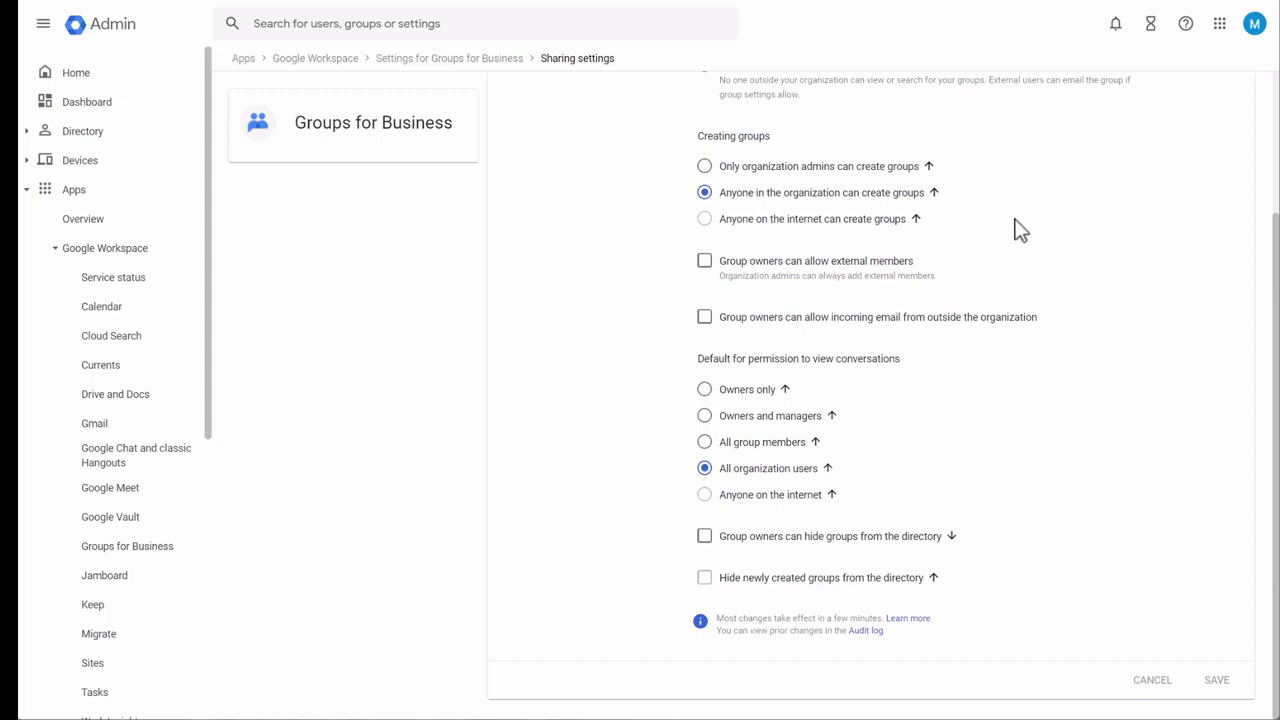
pyautogui.scroll(2, 1083, 298)
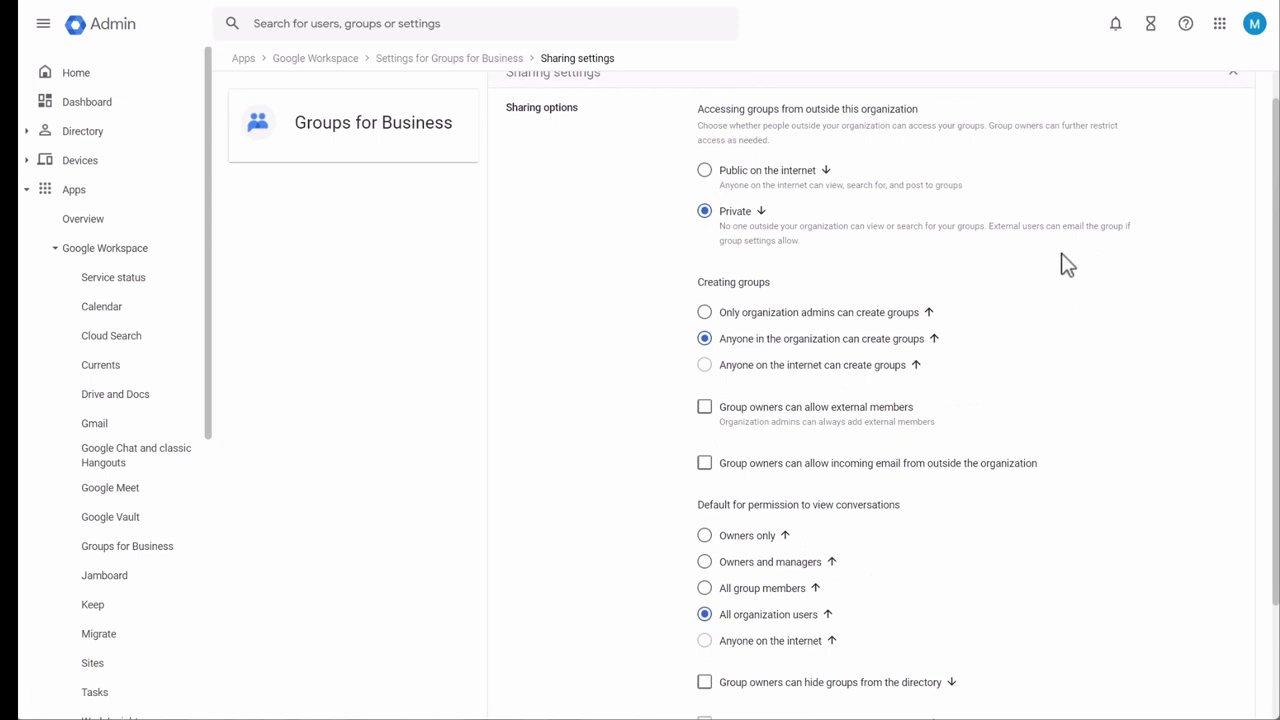
pyautogui.scroll(-2, 1070, 255)
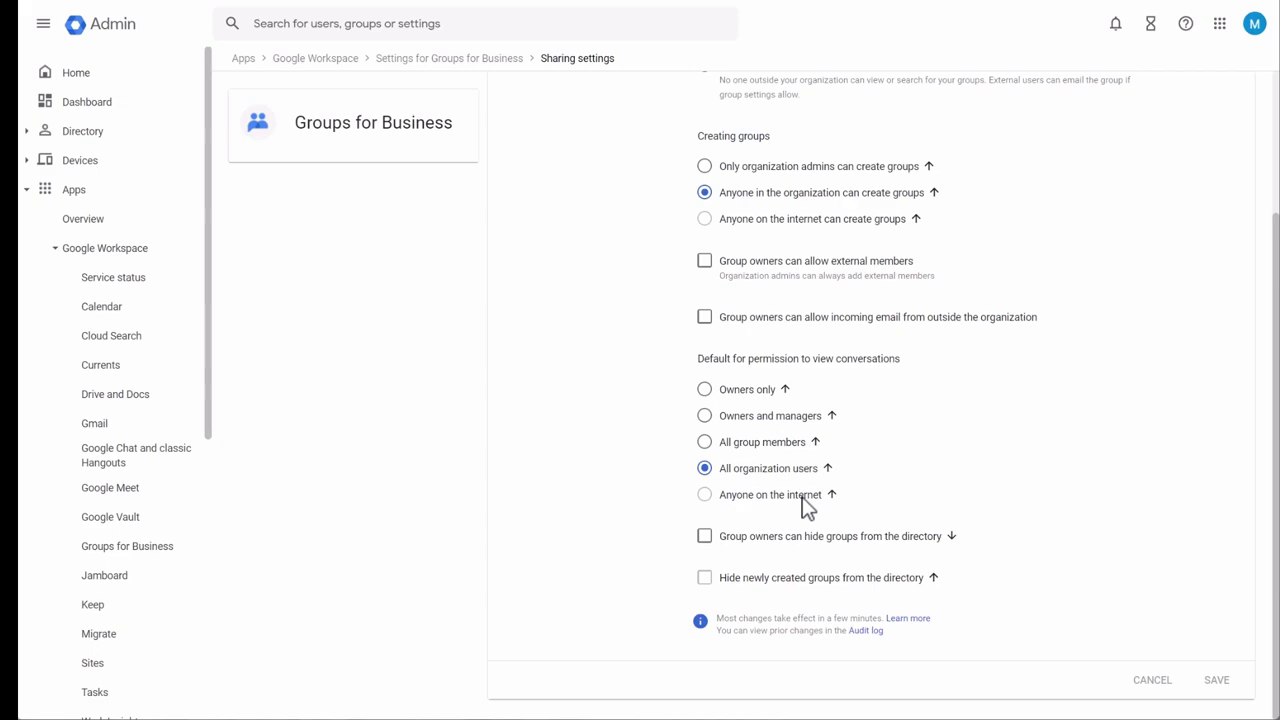
pyautogui.scroll(3, 1060, 488)
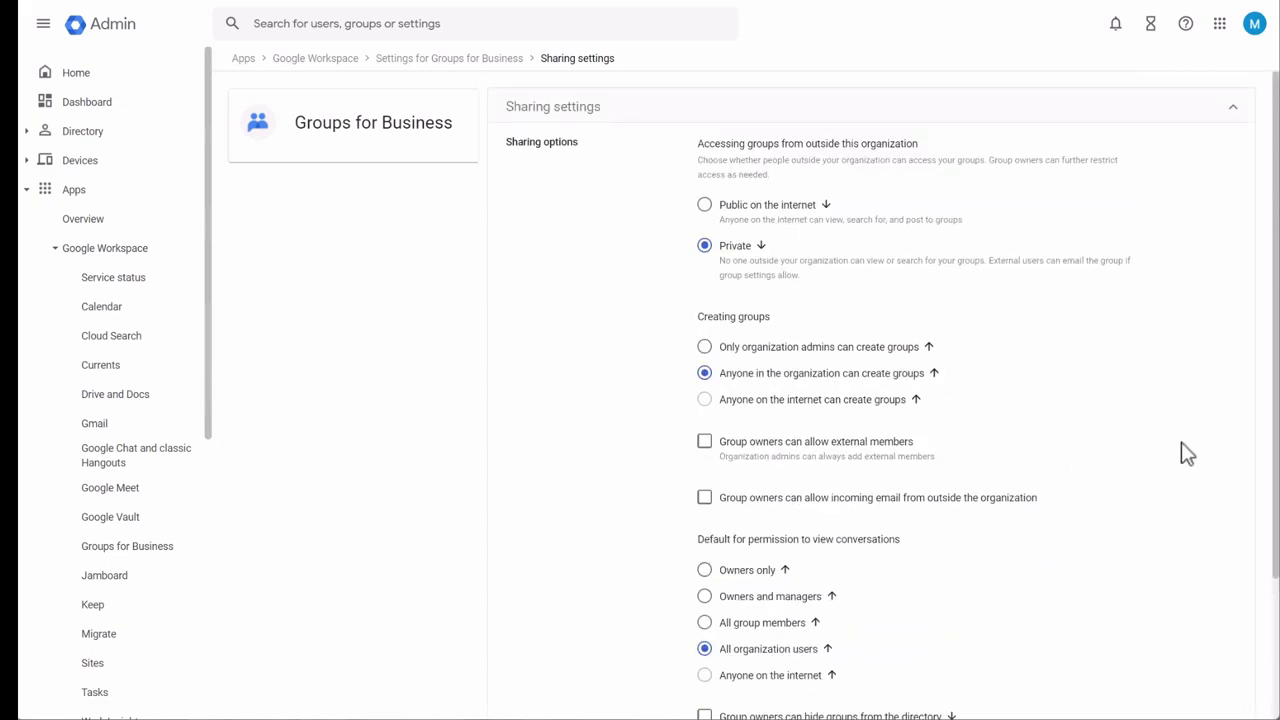
pyautogui.scroll(-3, 1134, 428)
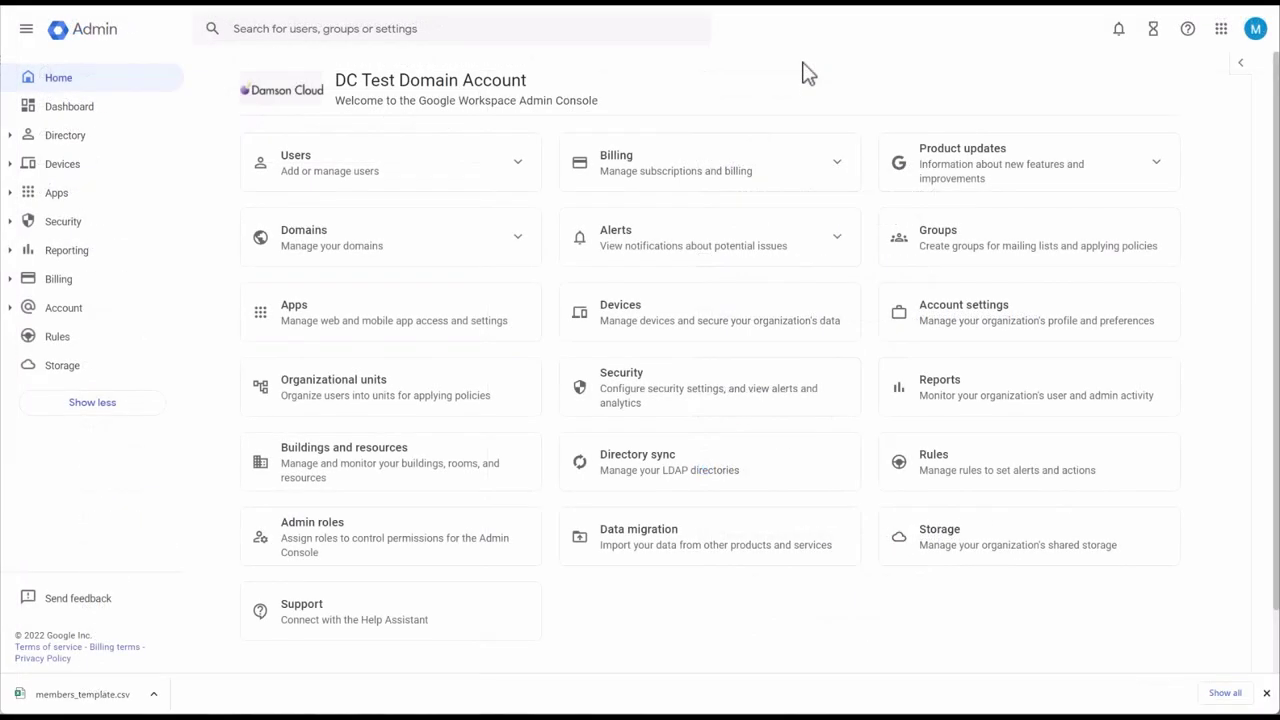
# Start creating a new group in the directory and name it "info address".
pyautogui.click(13, 140)
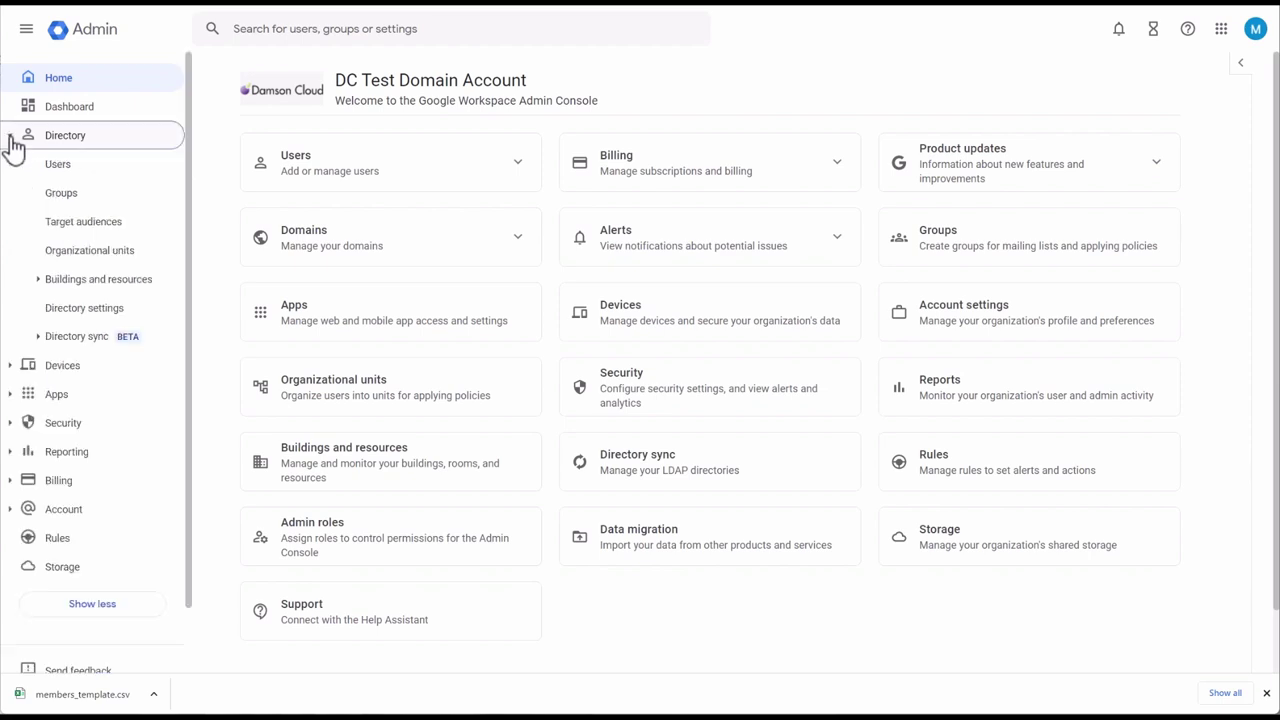
pyautogui.click(60, 200)
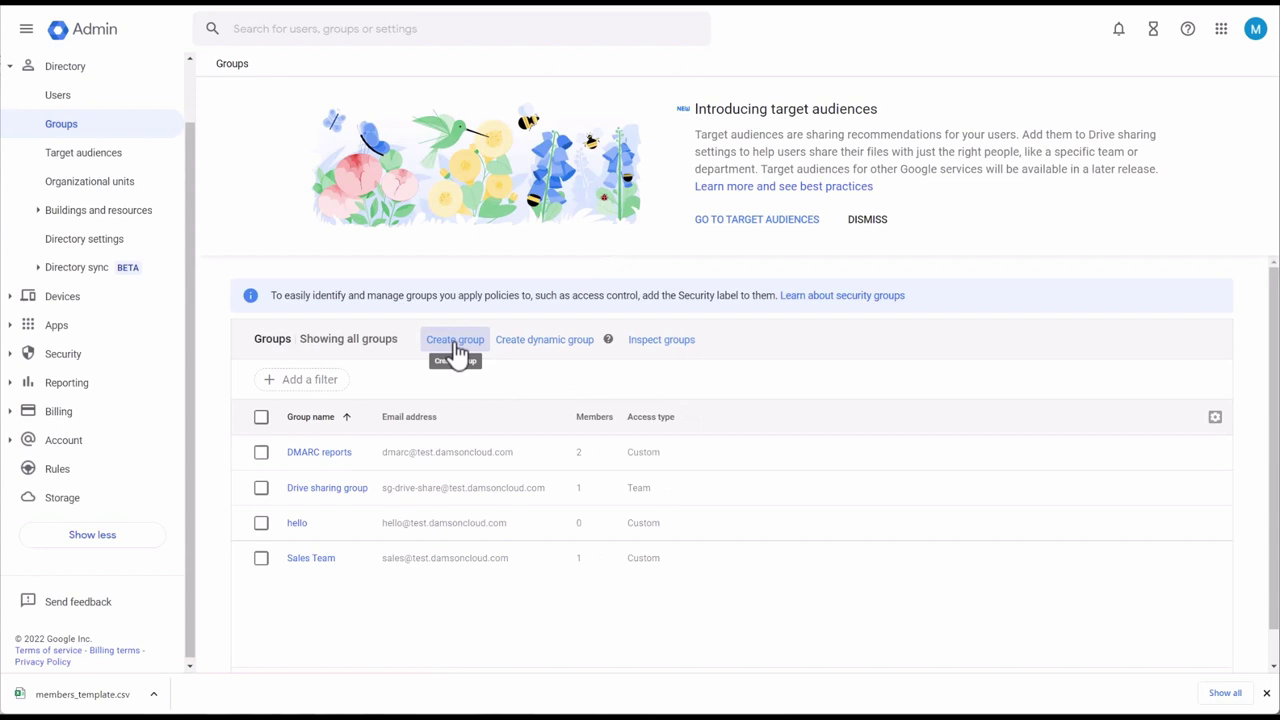
pyautogui.click(457, 345)
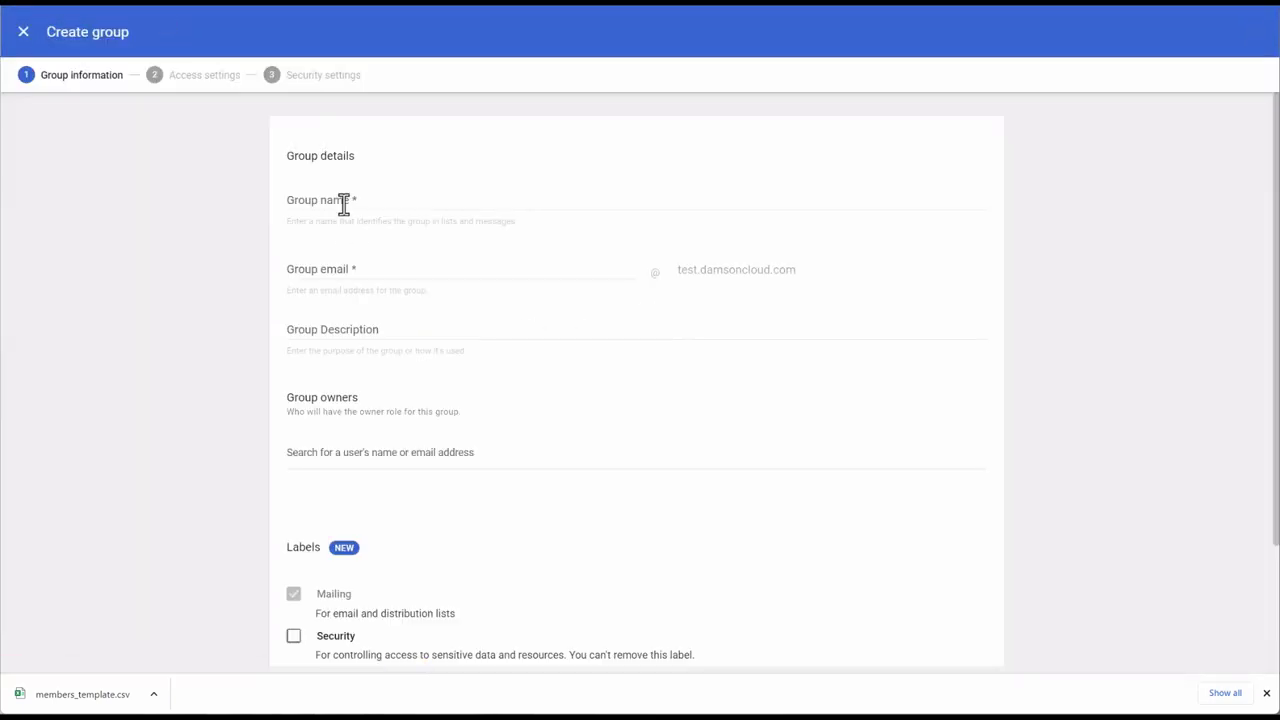
pyautogui.click(343, 203)
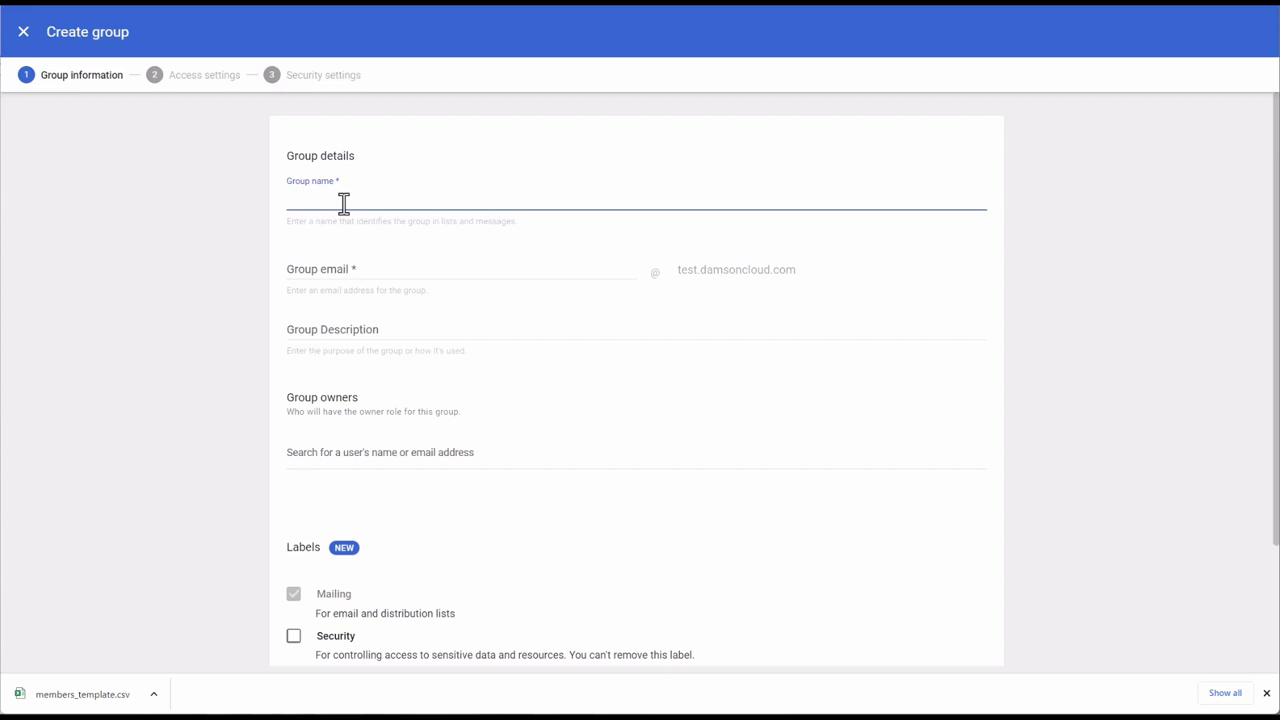
pyautogui.write('info address')
# Enter "info" as the local part of the group's email address.
pyautogui.click(360, 273)
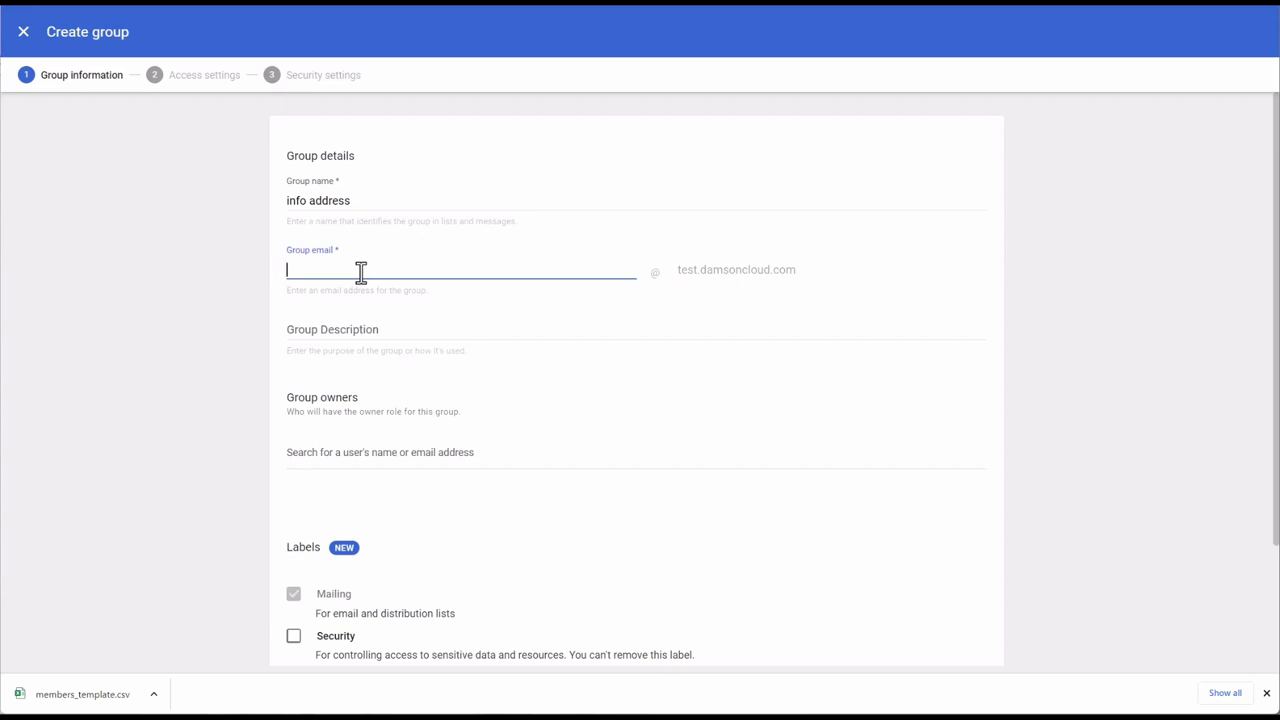
pyautogui.write('infpo')
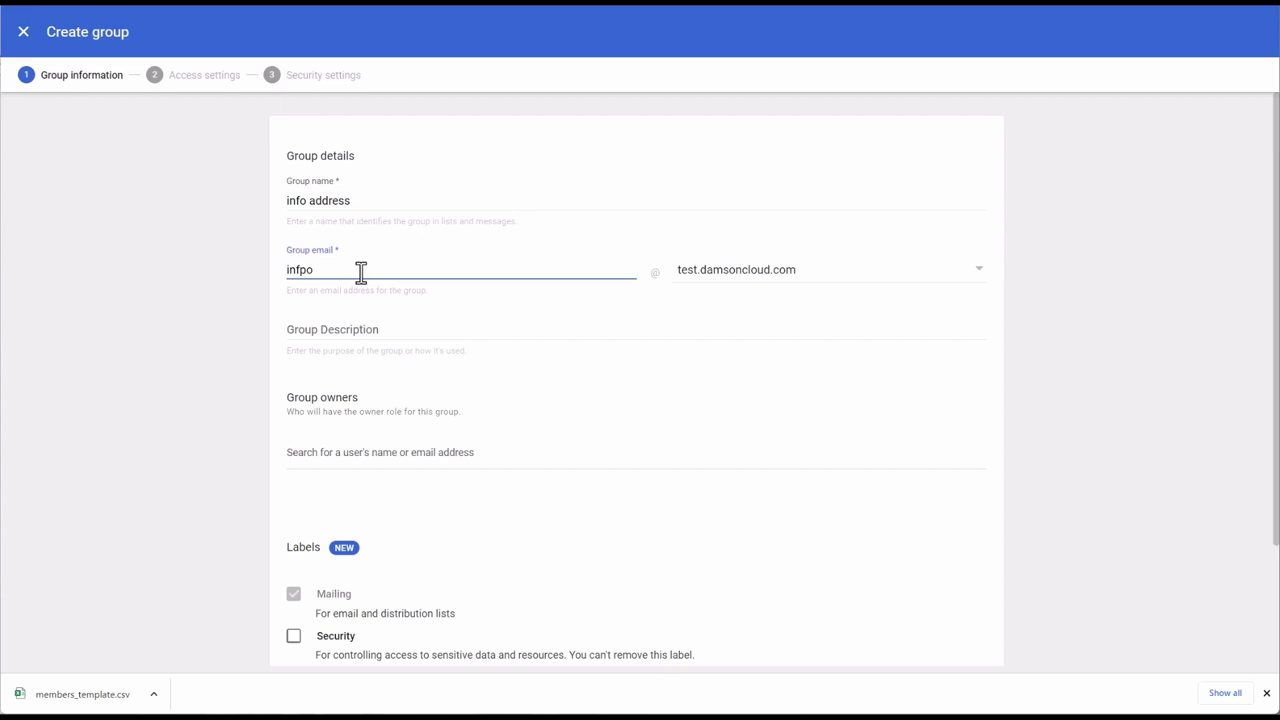
pyautogui.press('BackSpace')
pyautogui.press('BackSpace')
pyautogui.write('o')
# Set the group description to "info address for messages from the webform on our website".
pyautogui.scroll(-1, 361, 271)
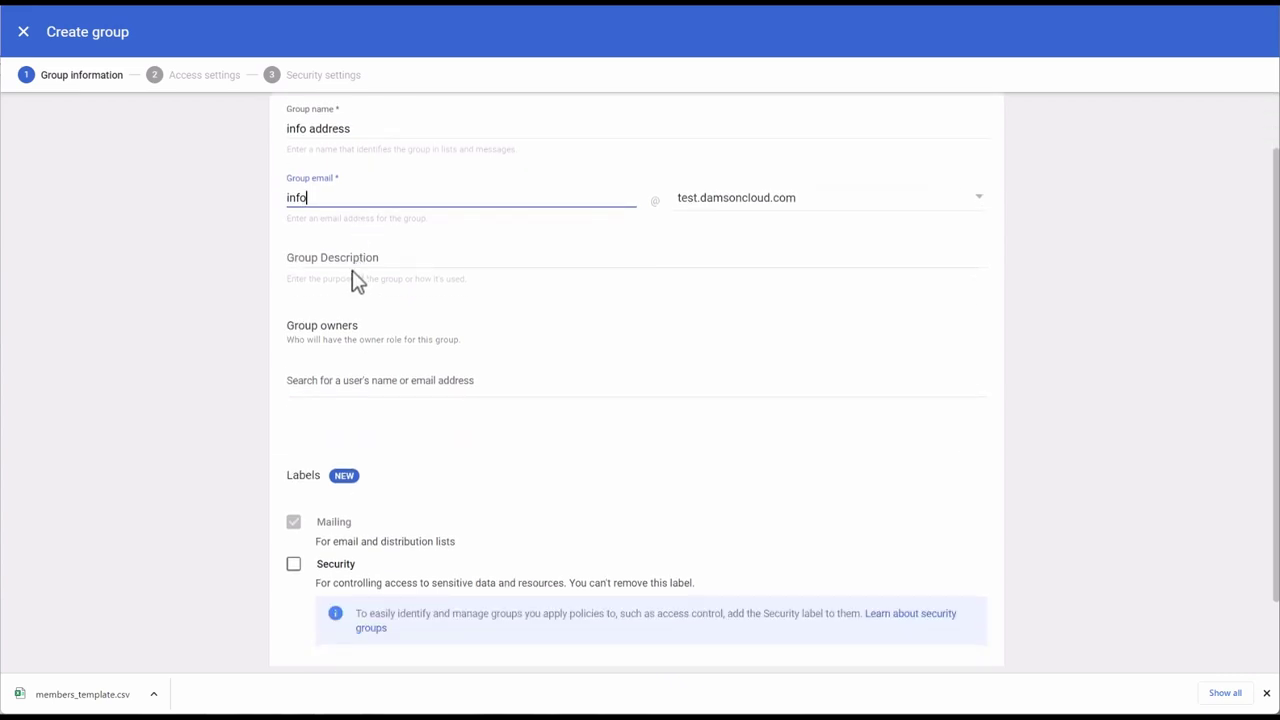
pyautogui.click(352, 257)
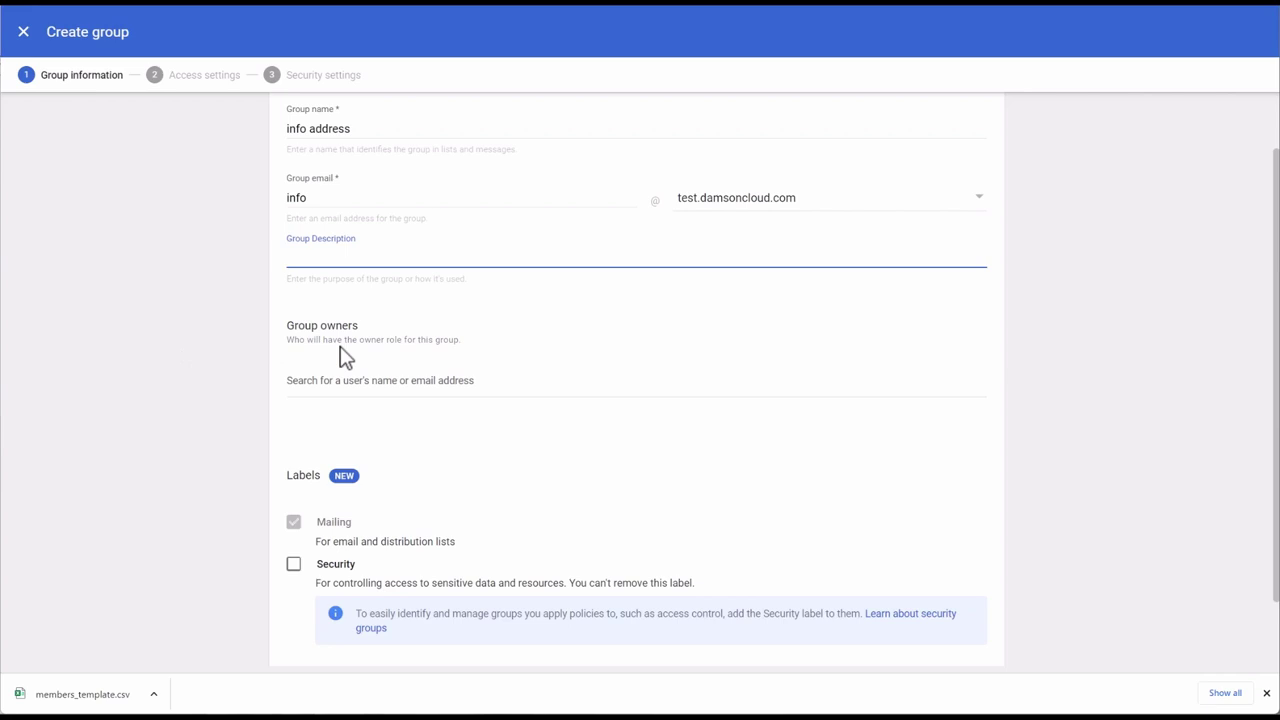
pyautogui.write('info address for messages from t')
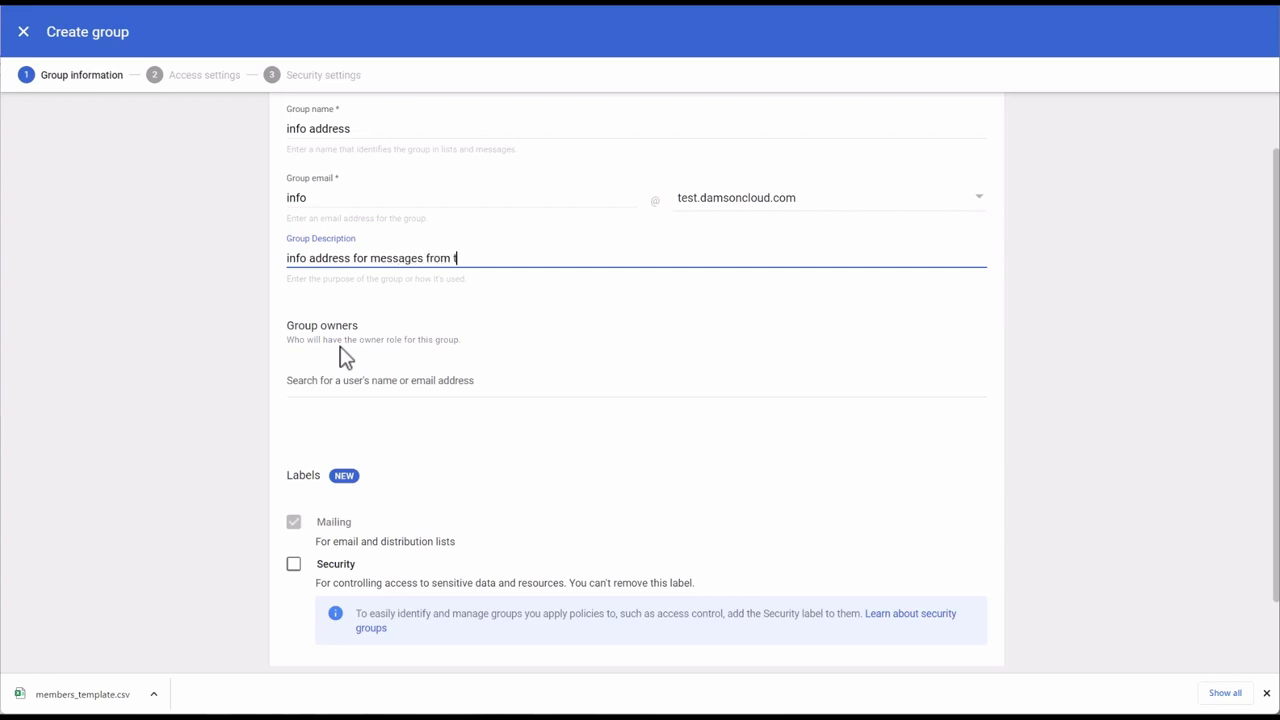
pyautogui.write('he webform on our website')
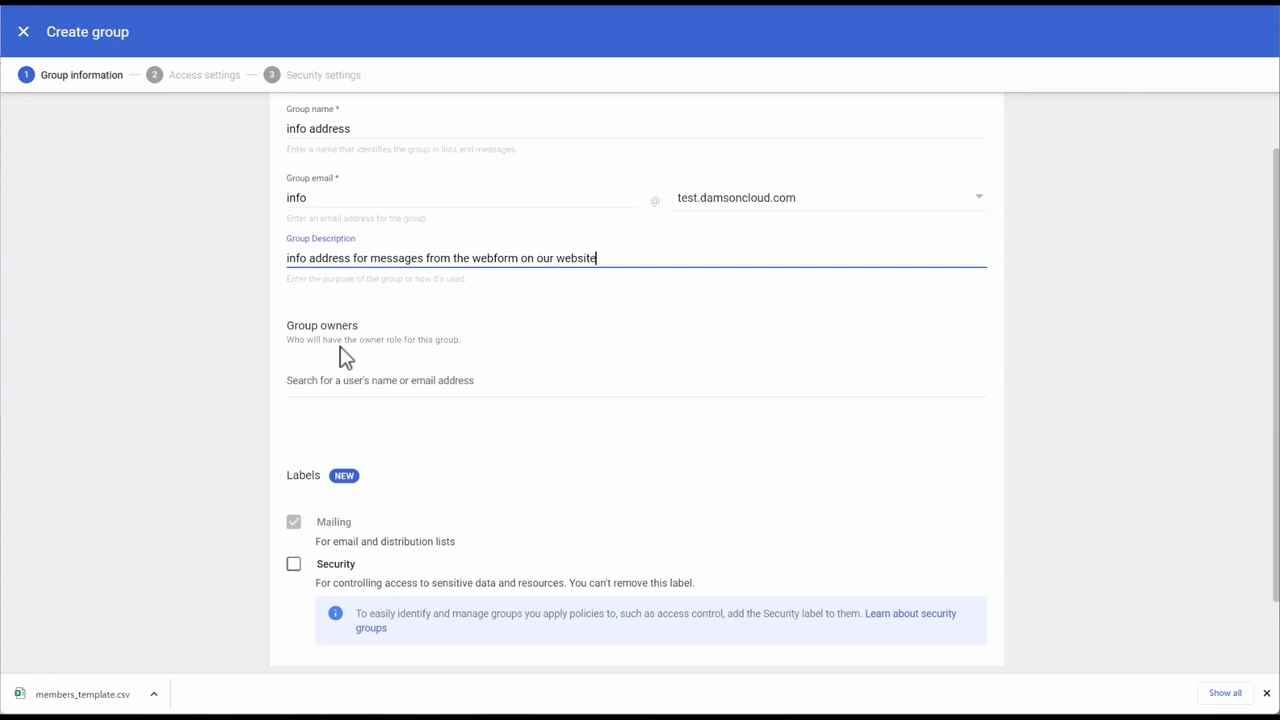
# Leave the group owners empty and the Security label off, and continue to the access settings.
pyautogui.scroll(-1, 345, 350)
pyautogui.click(425, 311)
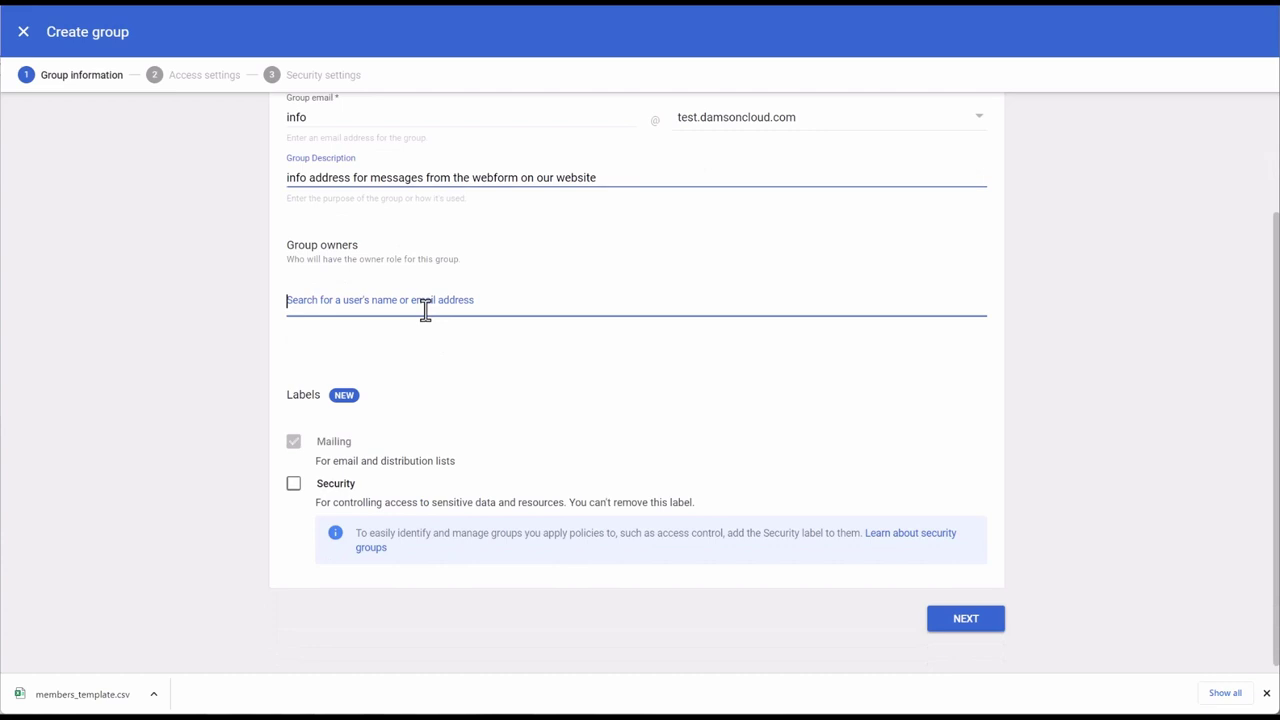
pyautogui.click(531, 393)
pyautogui.scroll(2, 523, 194)
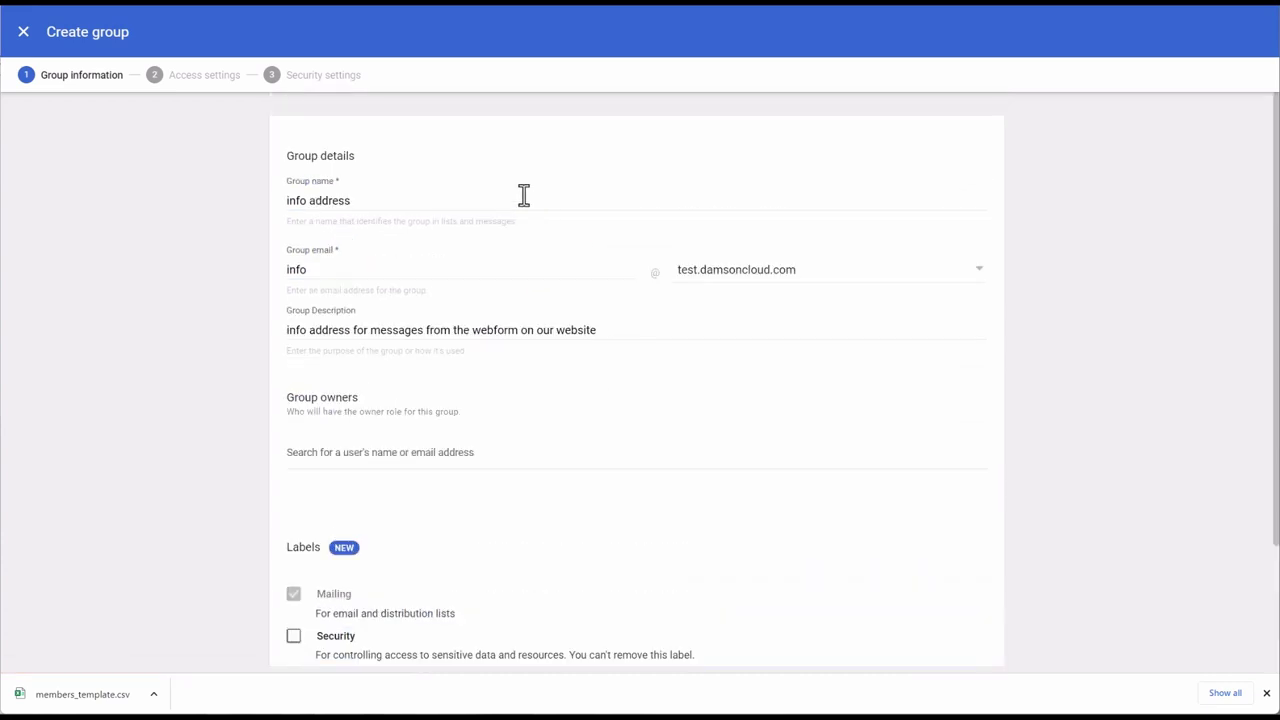
pyautogui.scroll(-2, 524, 200)
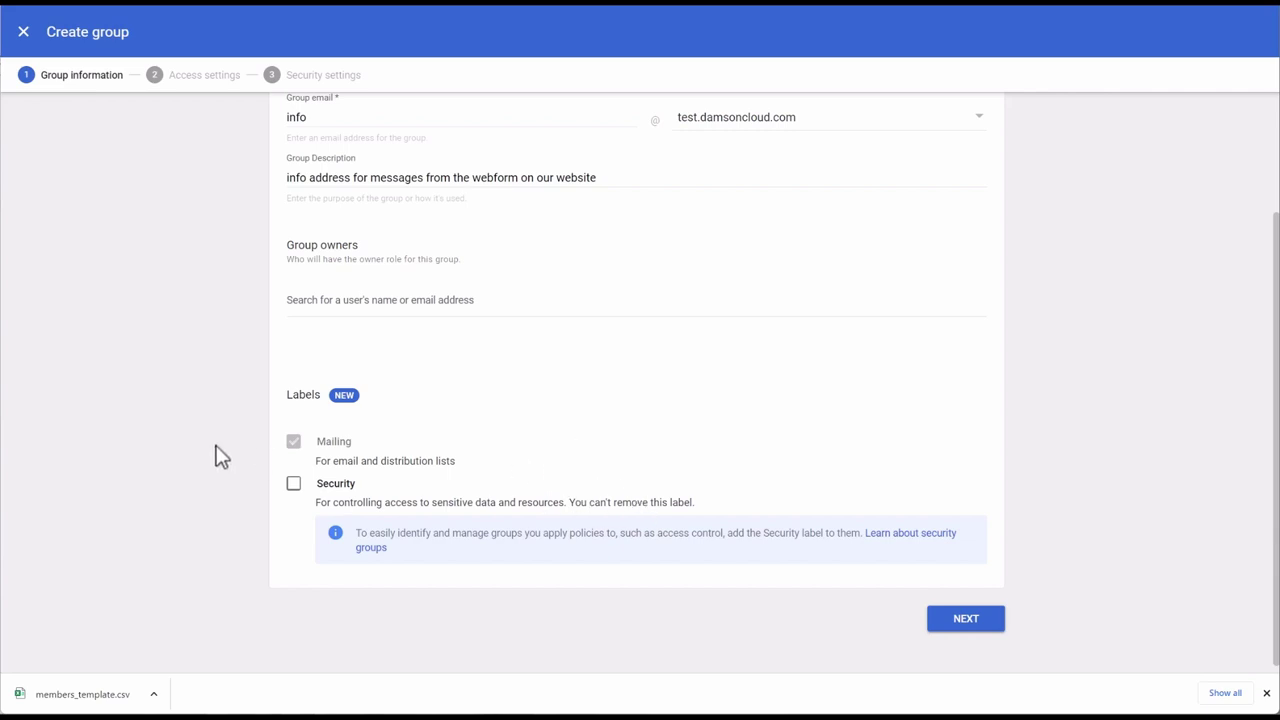
pyautogui.click(961, 630)
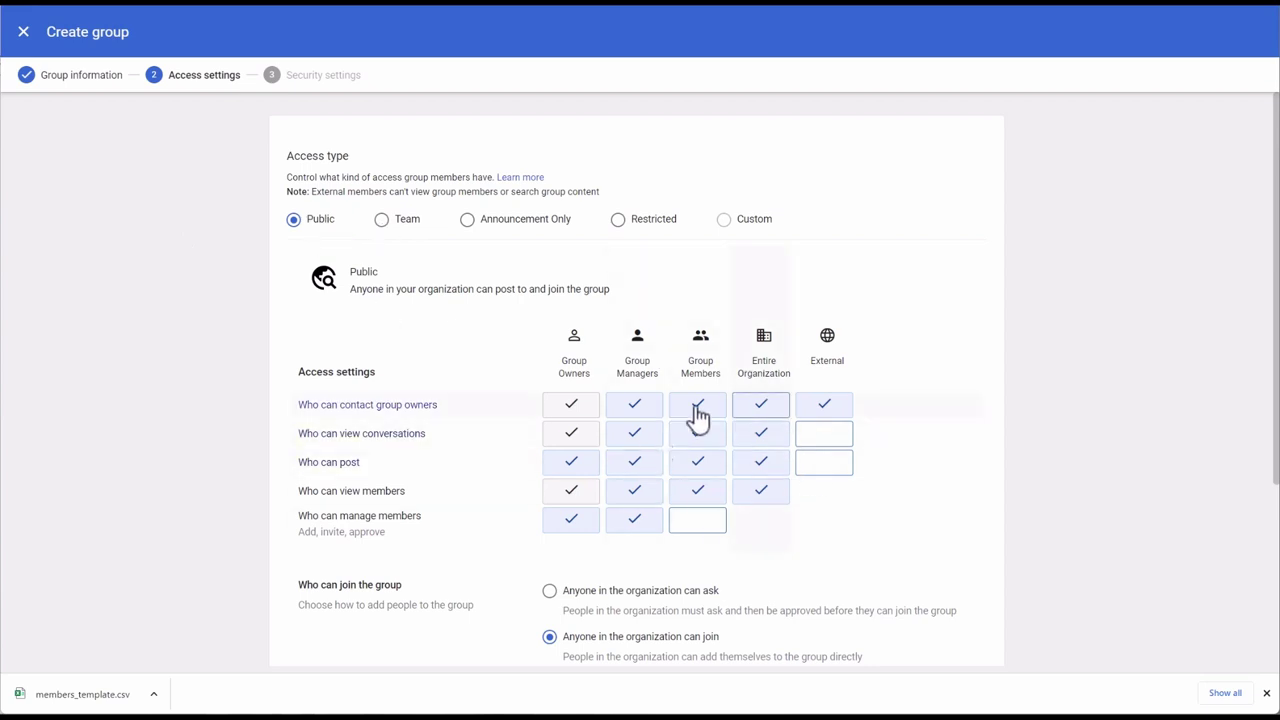
# Compare the permissions of the Team, Announcement Only and Restricted access types, and return to Public.
pyautogui.click(382, 221)
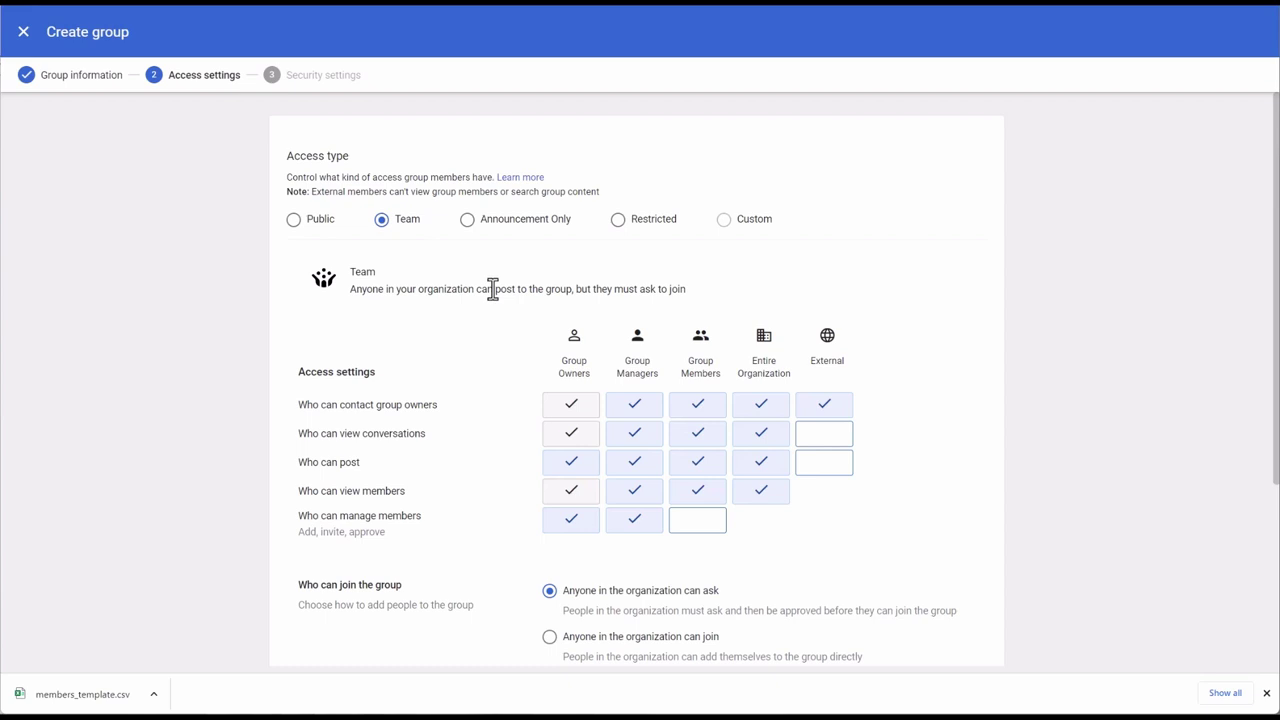
pyautogui.click(467, 221)
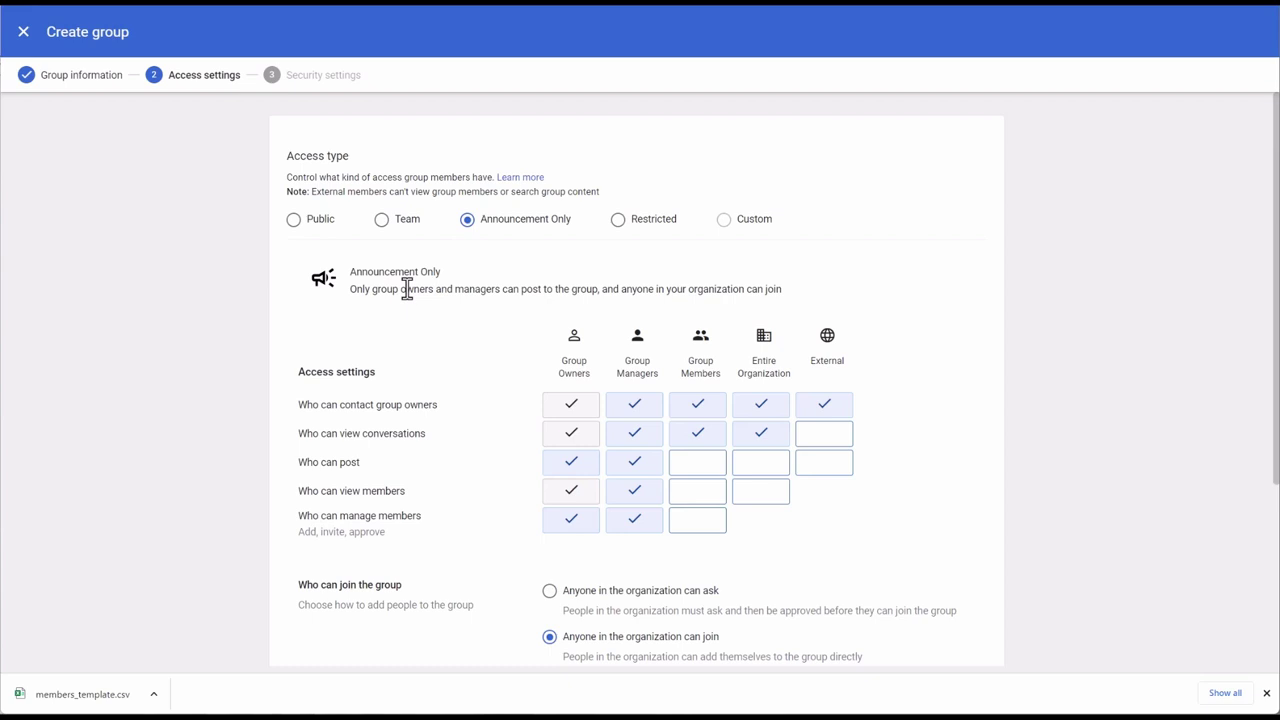
pyautogui.click(619, 221)
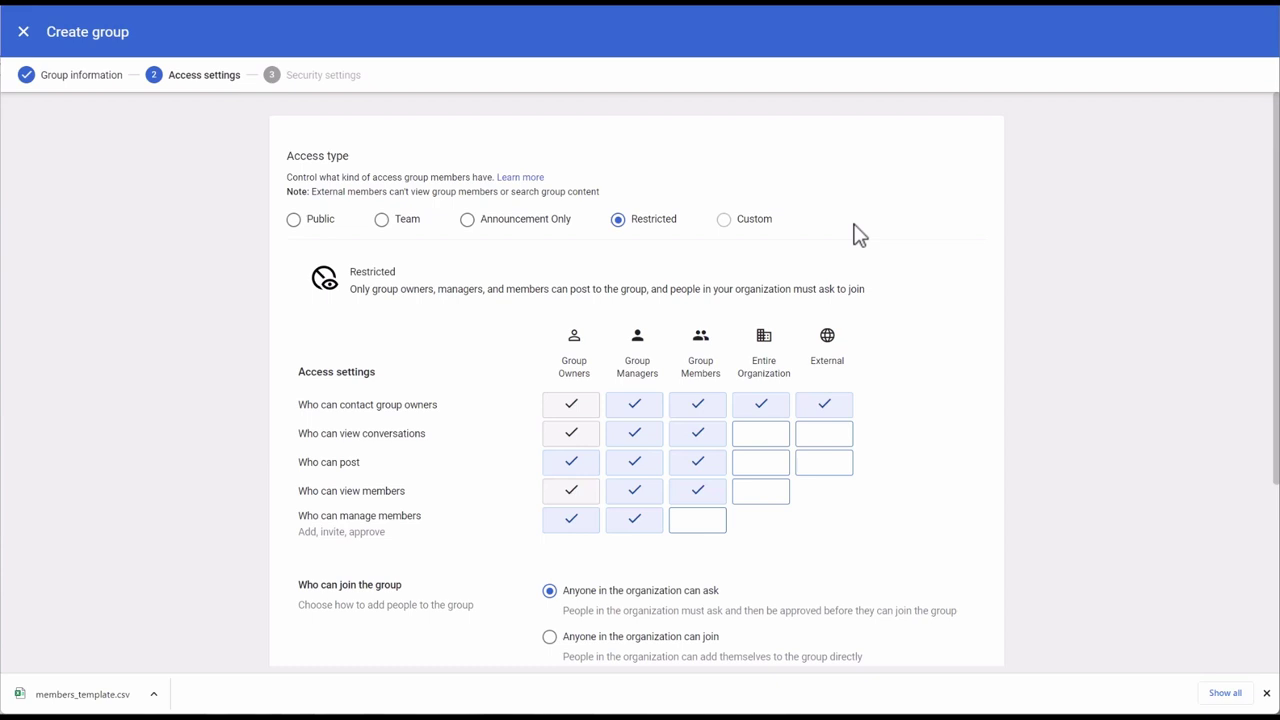
pyautogui.click(294, 222)
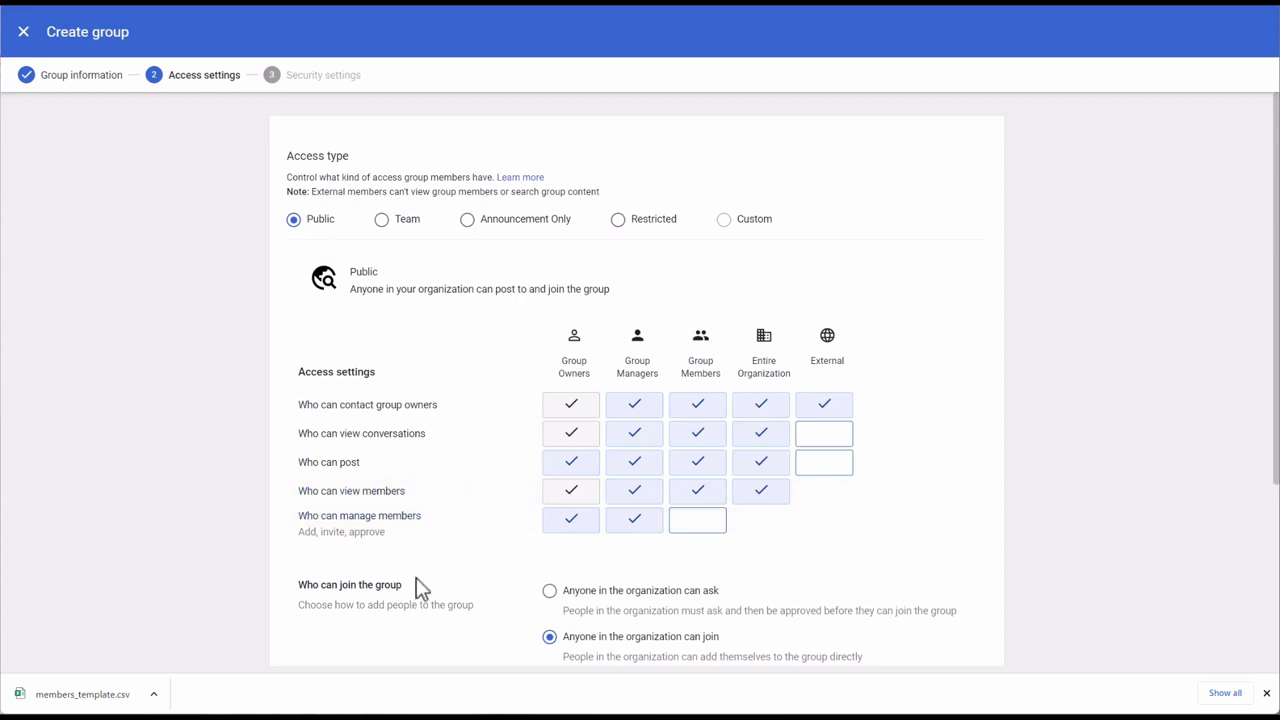
# Allow external people to post to the group, keep Anyone in the organization can join, and continue to the security settings.
pyautogui.scroll(-2, 420, 590)
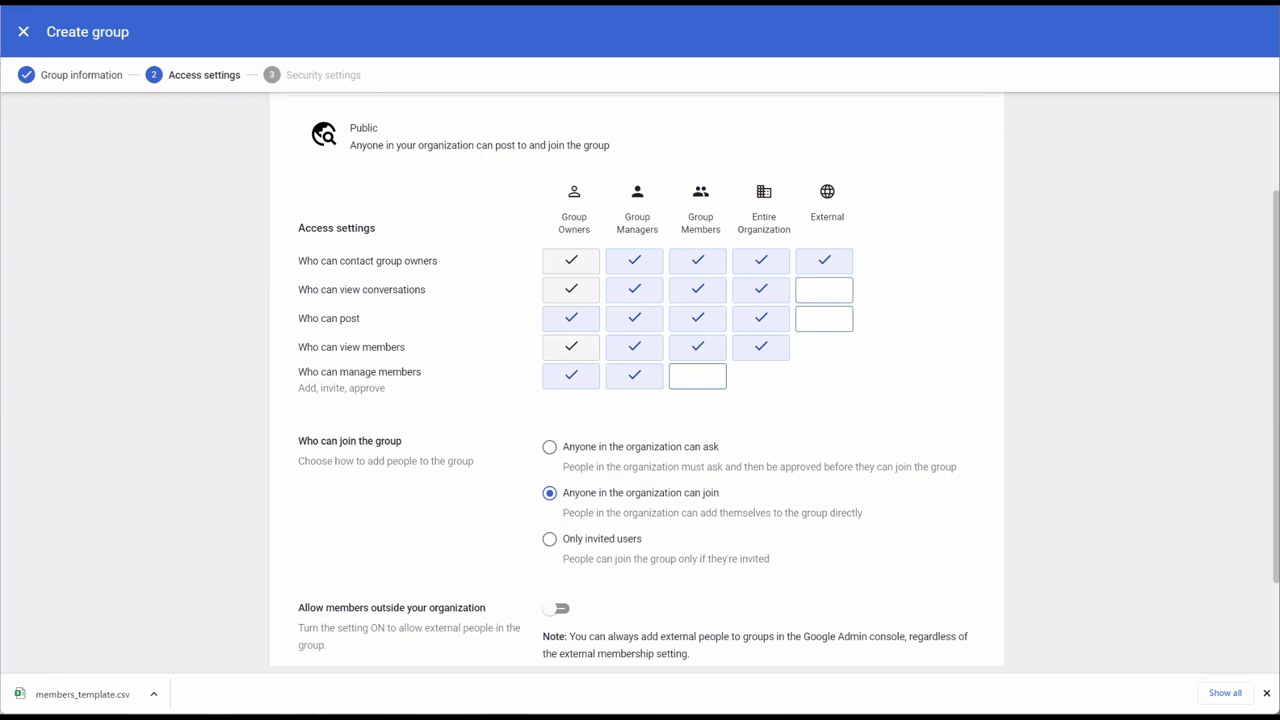
pyautogui.scroll(-2, 766, 449)
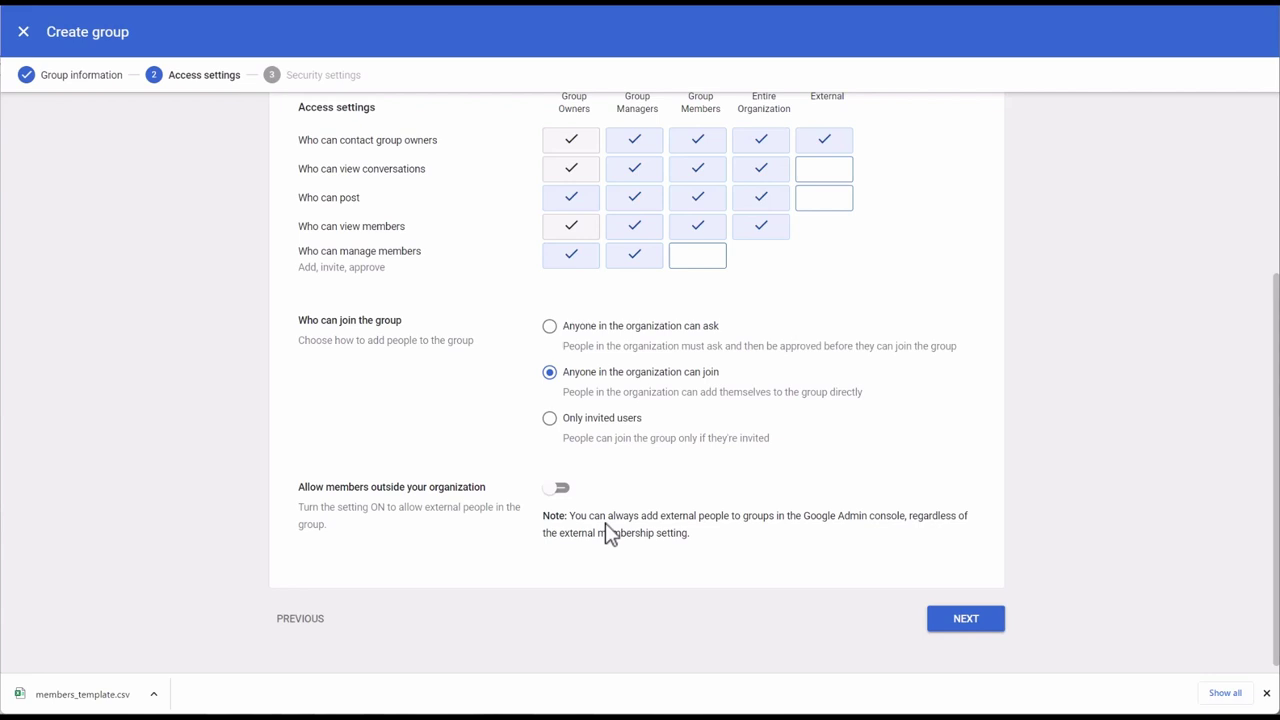
pyautogui.scroll(4, 934, 486)
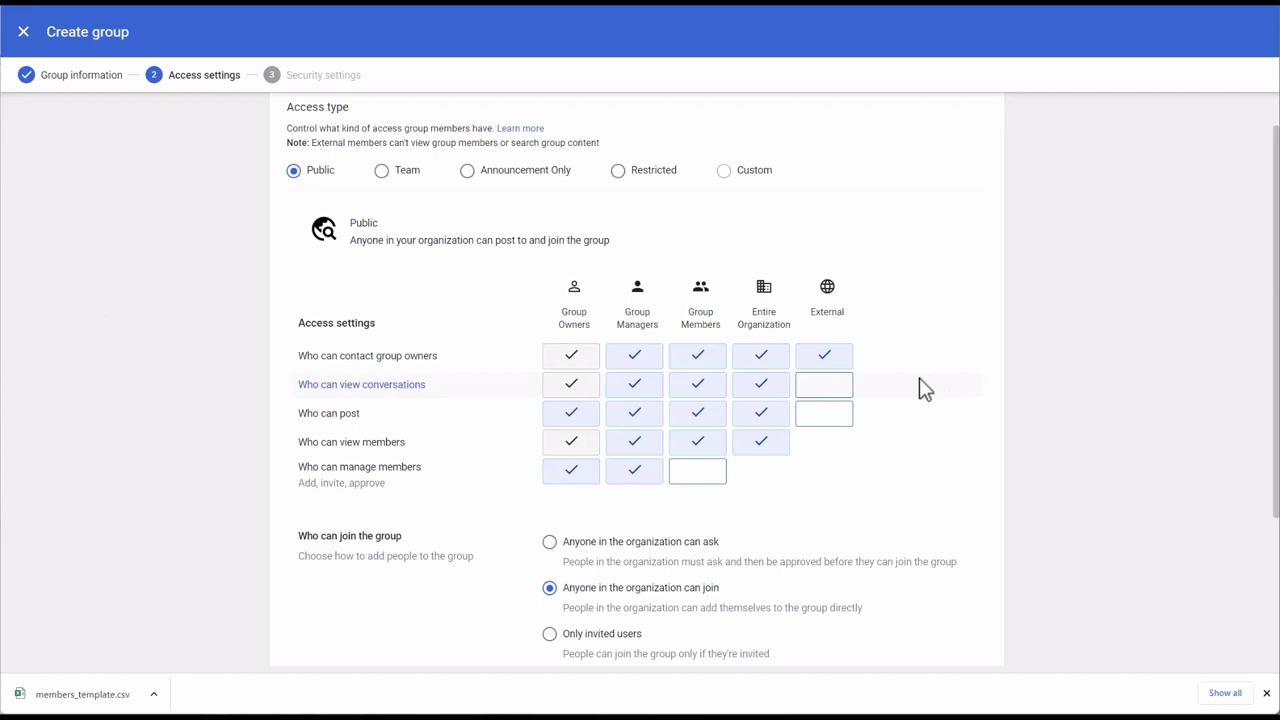
pyautogui.click(822, 420)
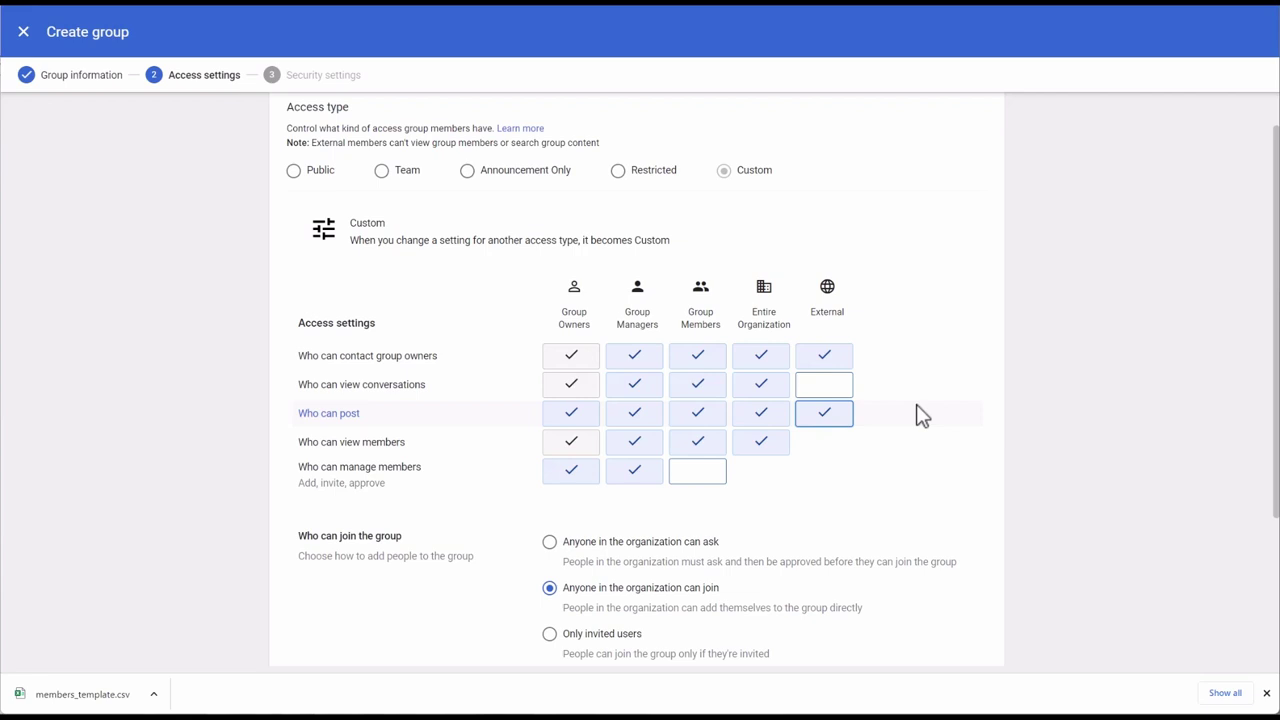
pyautogui.scroll(-3, 922, 415)
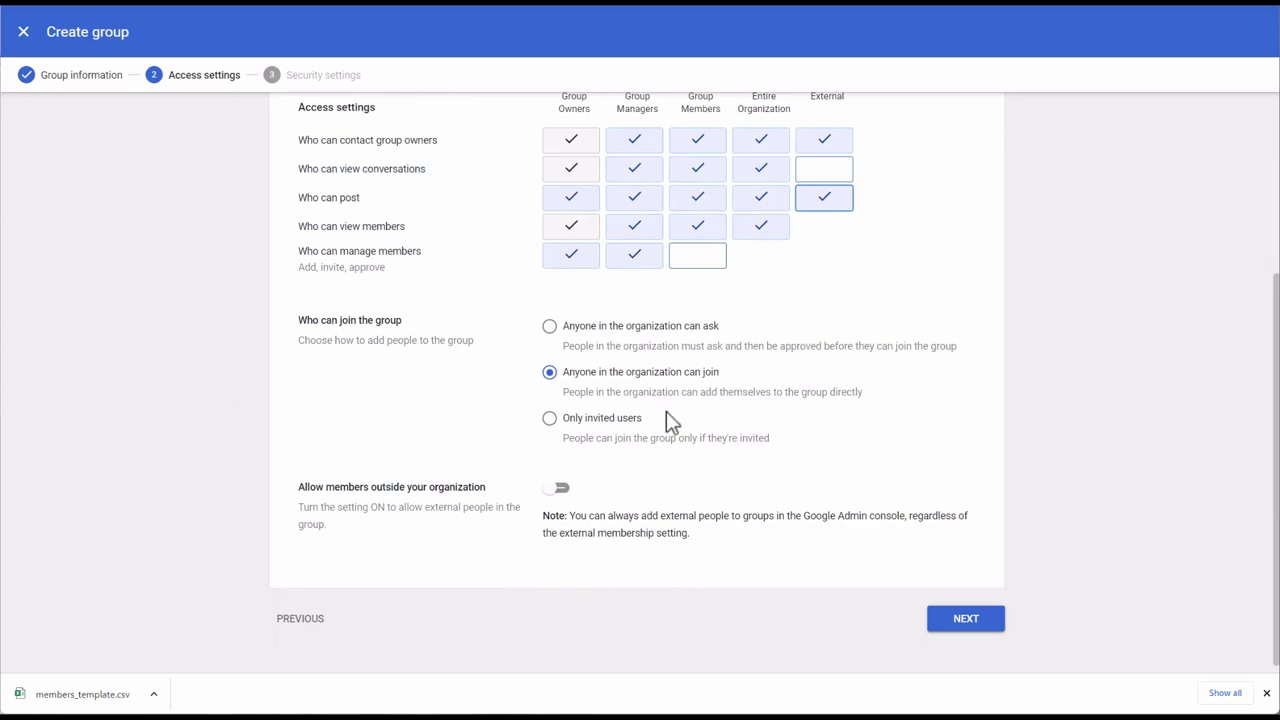
pyautogui.scroll(3, 931, 374)
pyautogui.scroll(-3, 932, 360)
pyautogui.click(963, 620)
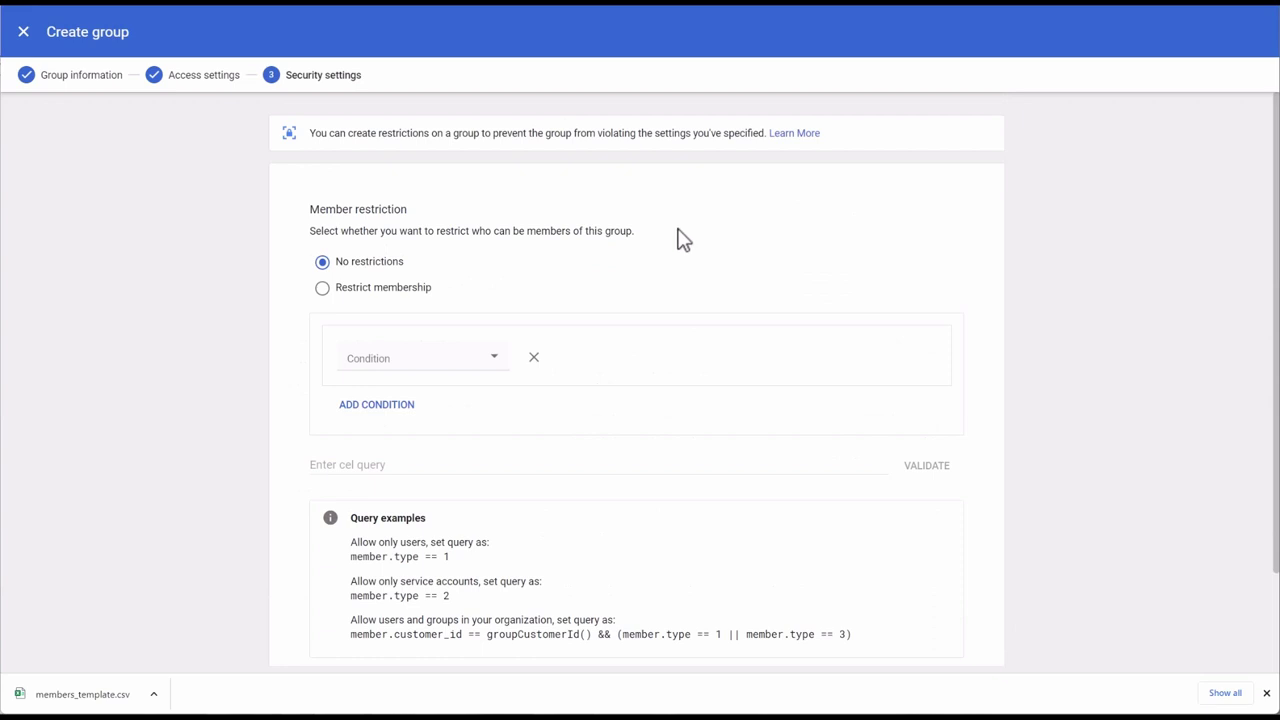
# Keep No restrictions for membership of the info address group, create the group, and return to the groups list.
pyautogui.scroll(-2, 634, 254)
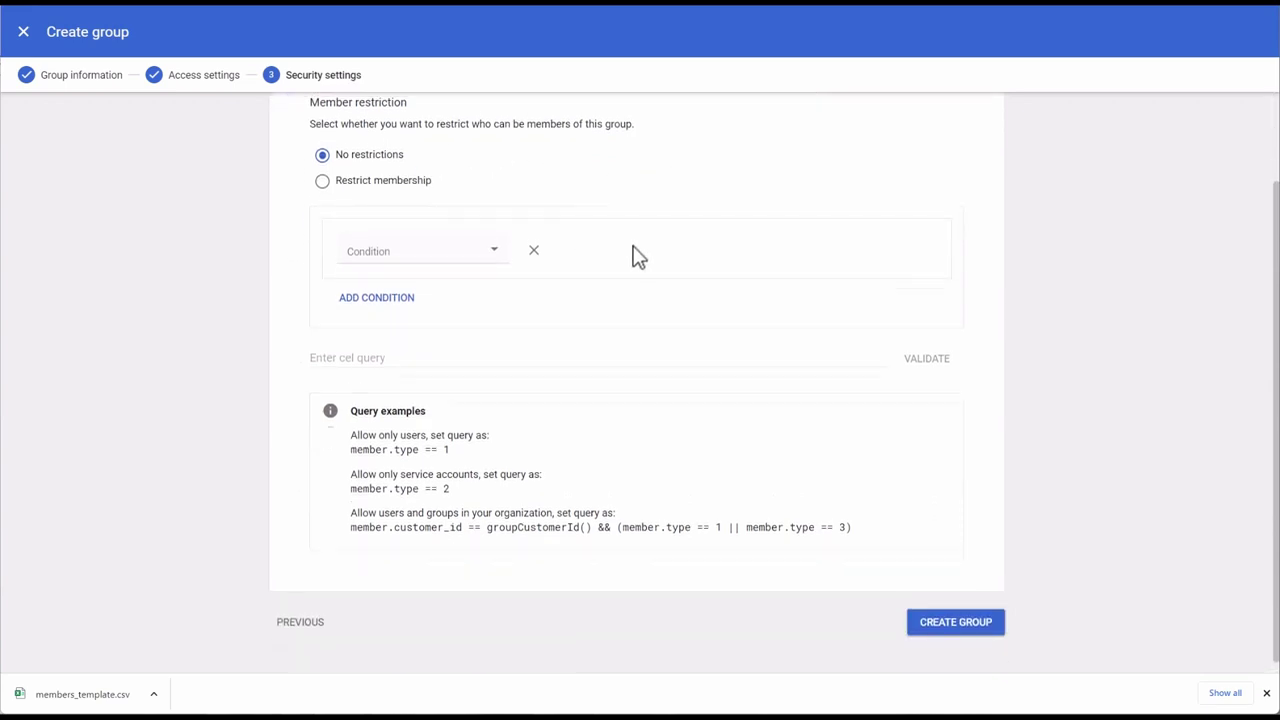
pyautogui.scroll(2, 634, 254)
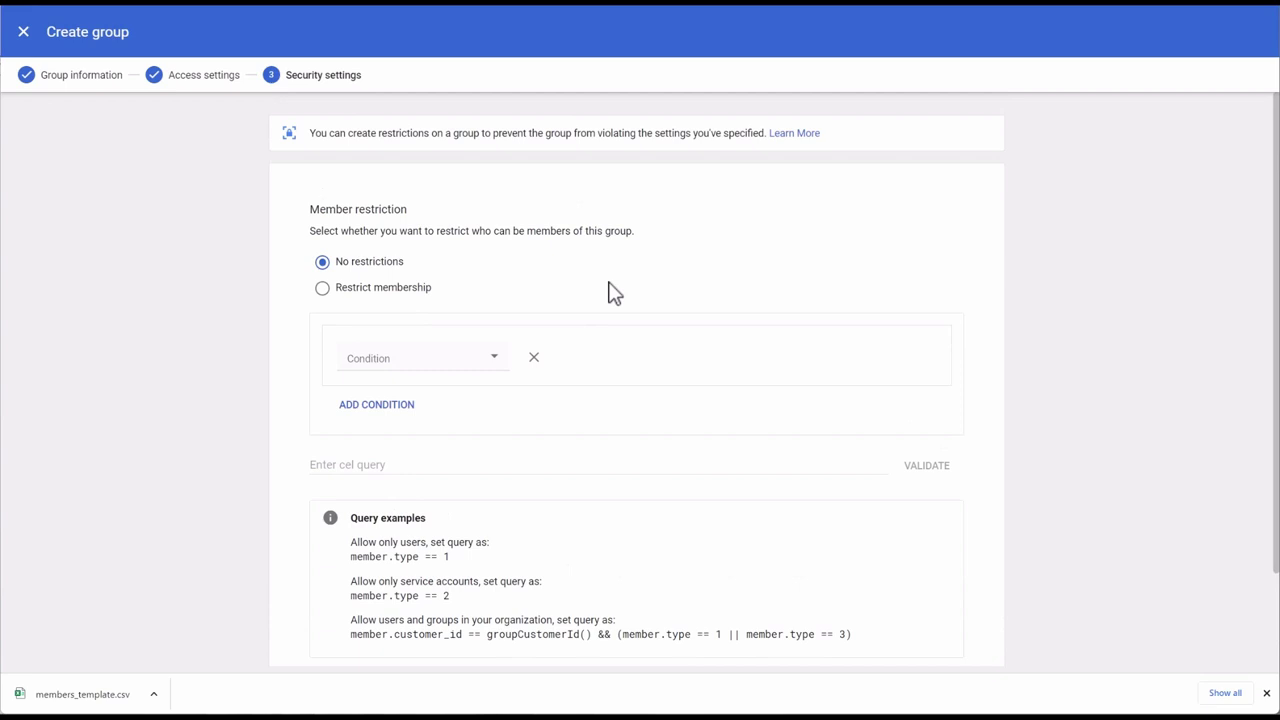
pyautogui.scroll(-2, 612, 292)
pyautogui.scroll(2, 609, 291)
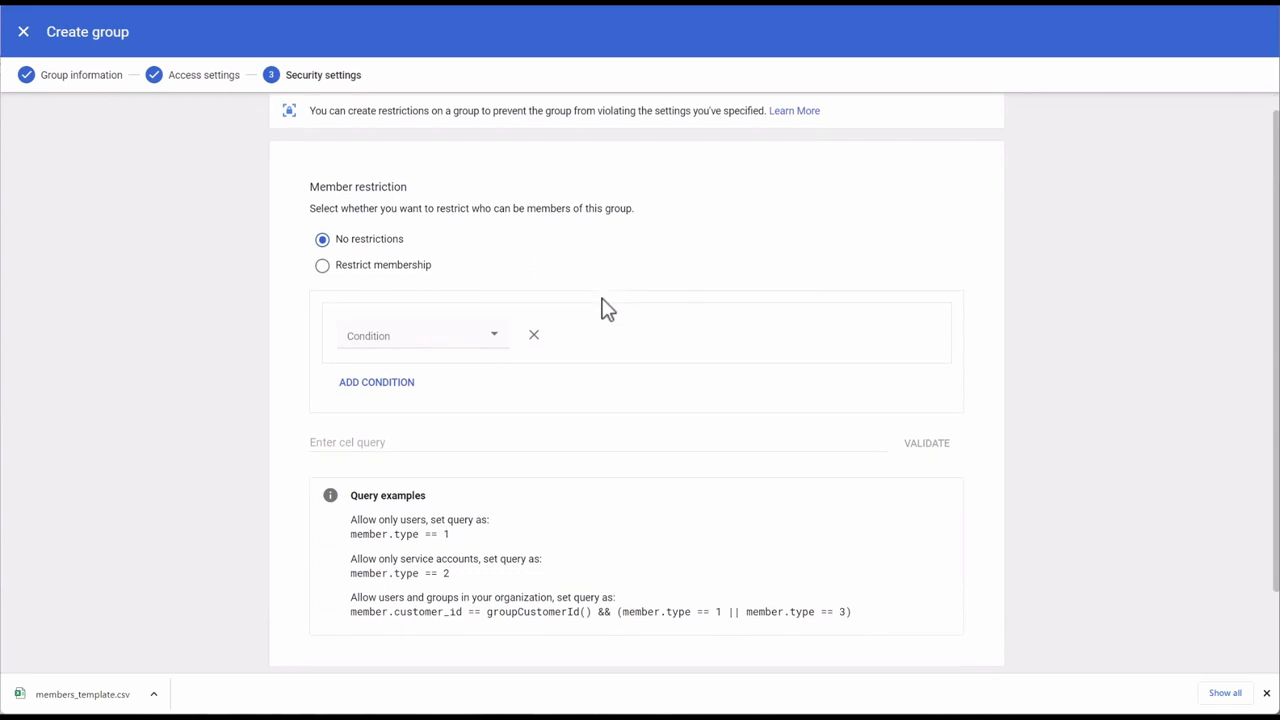
pyautogui.scroll(-2, 603, 308)
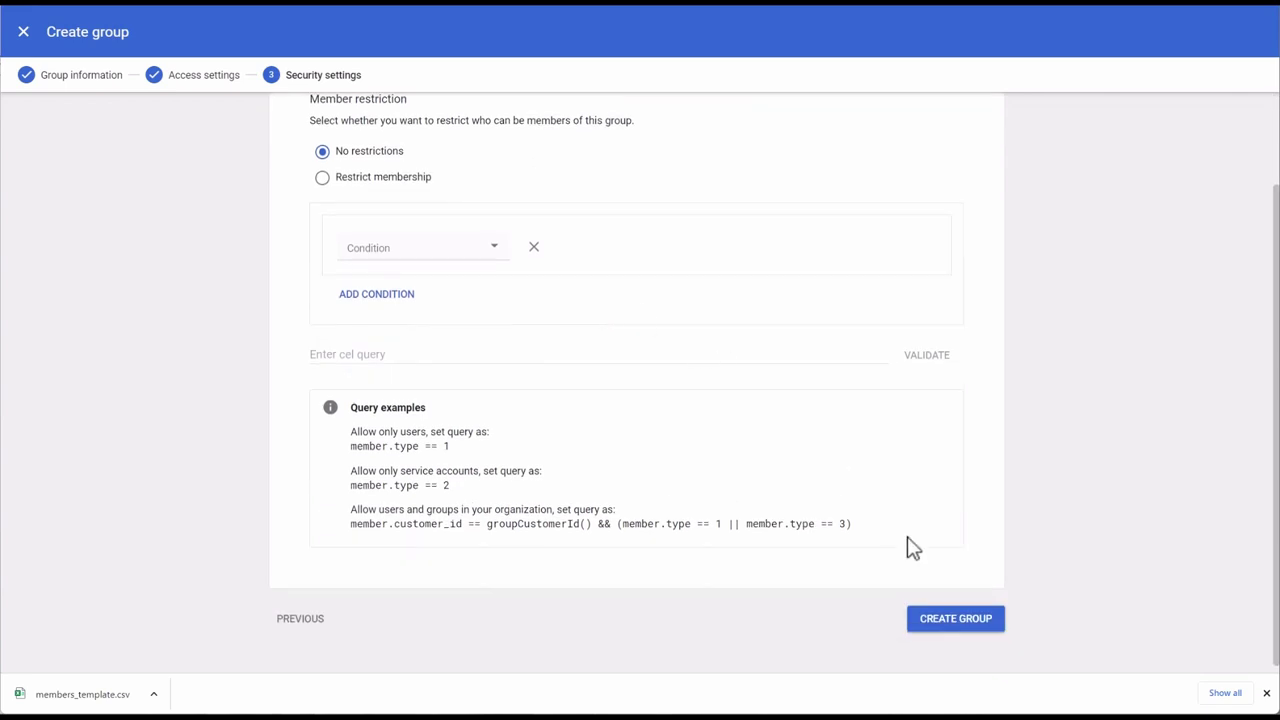
pyautogui.click(952, 620)
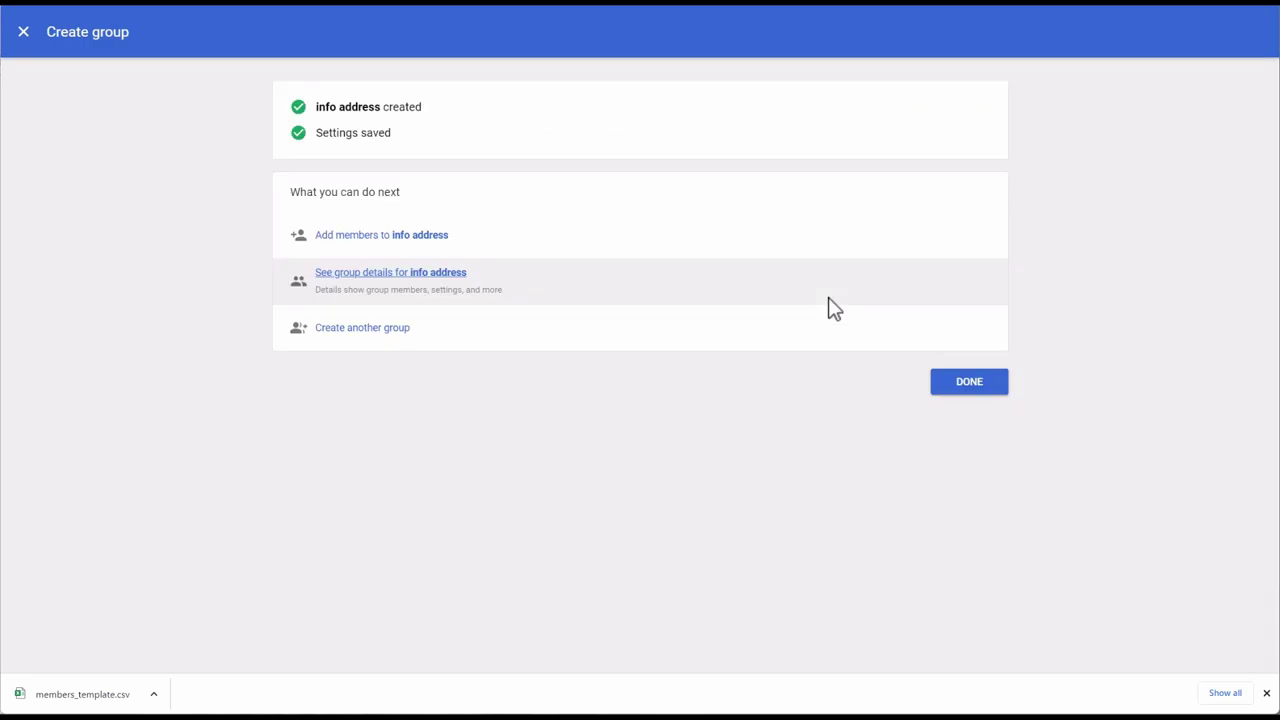
pyautogui.press('Escape')
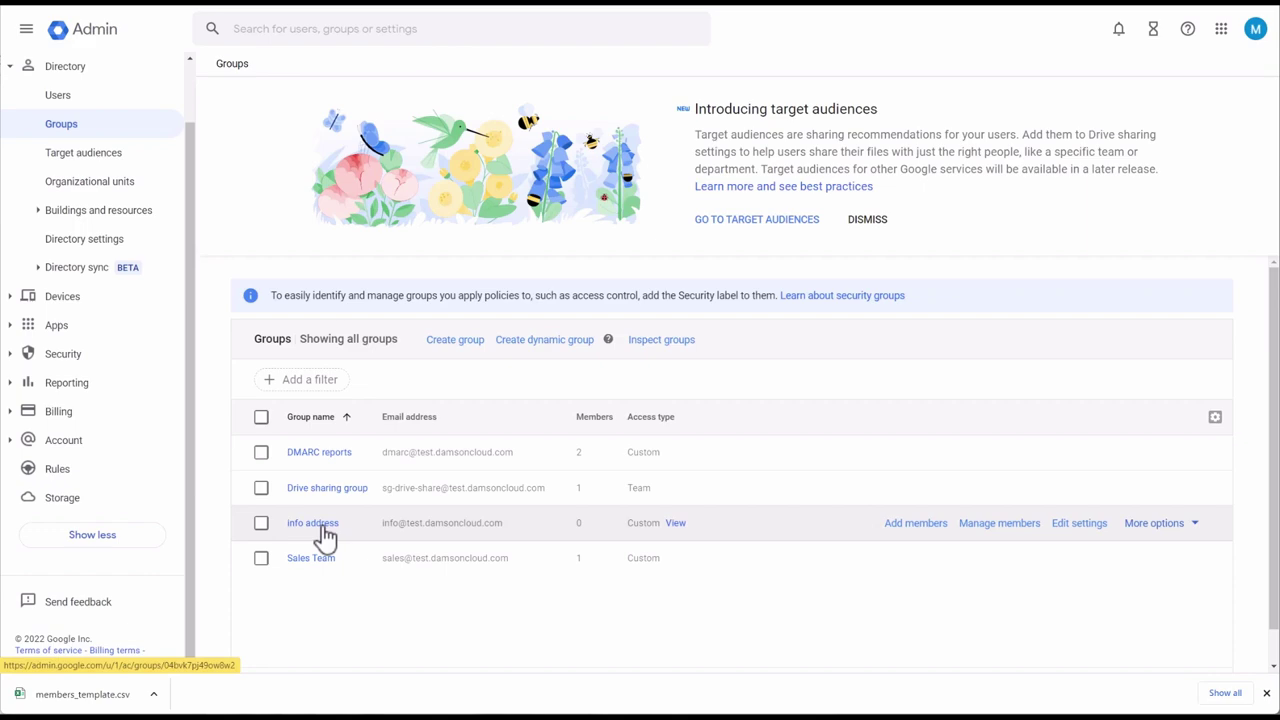
# Add one user from the organization as a member of the info address group and refresh the member list.
pyautogui.click(322, 534)
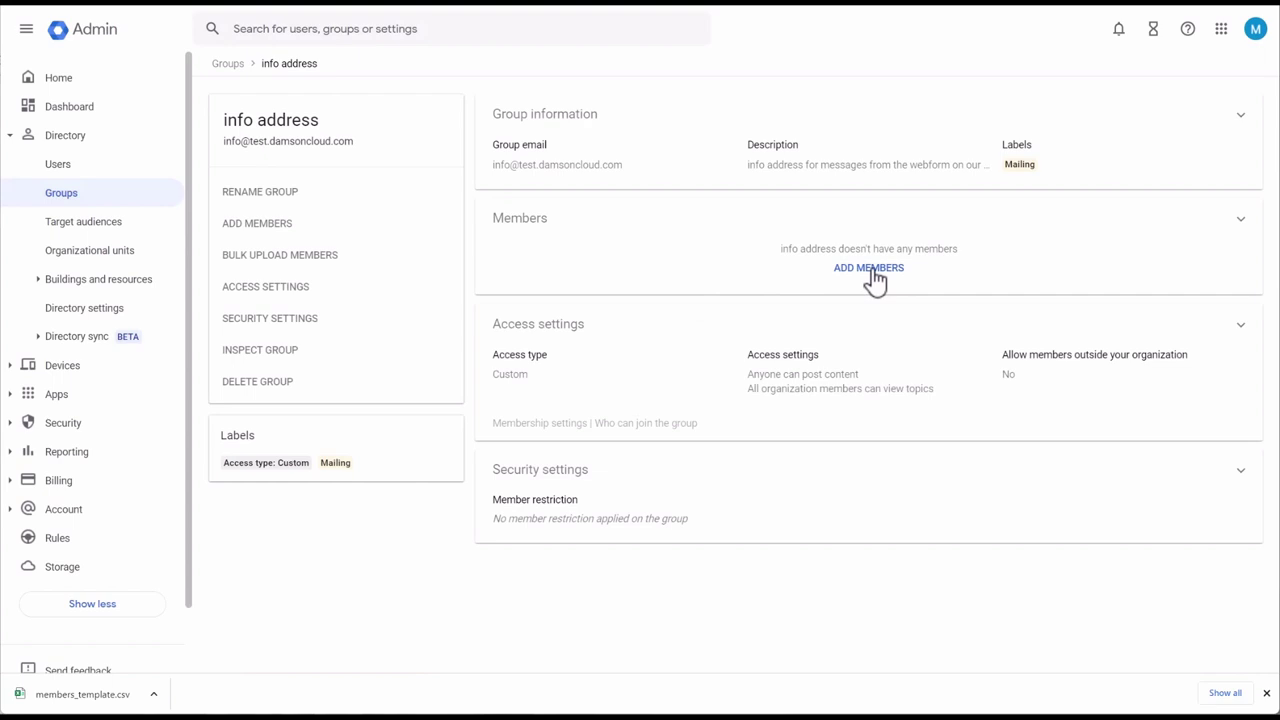
pyautogui.click(870, 270)
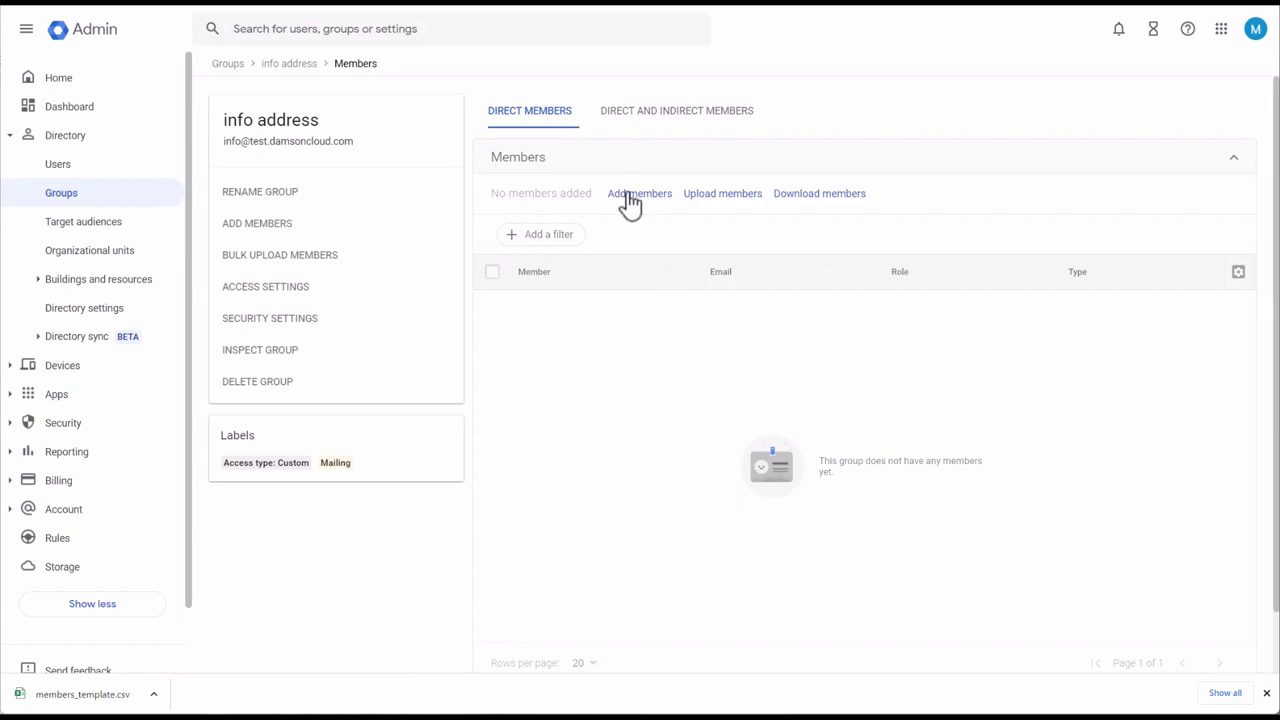
pyautogui.click(632, 197)
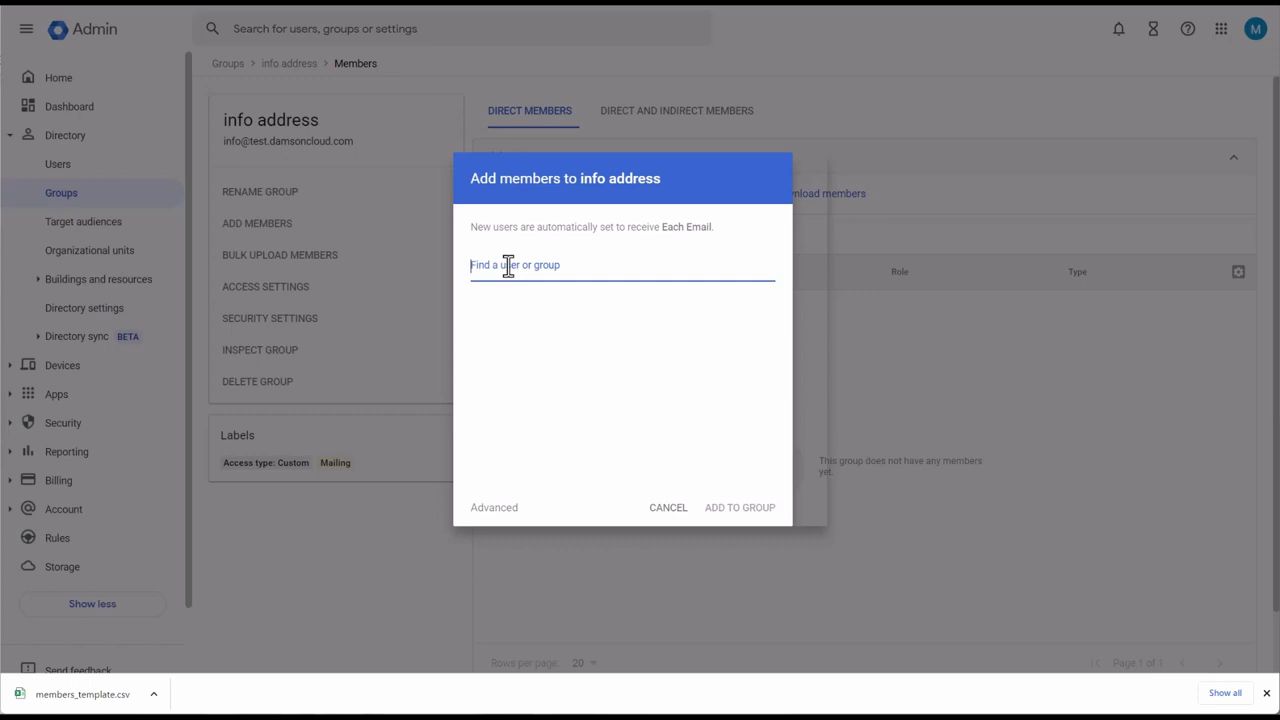
pyautogui.write('freddie')
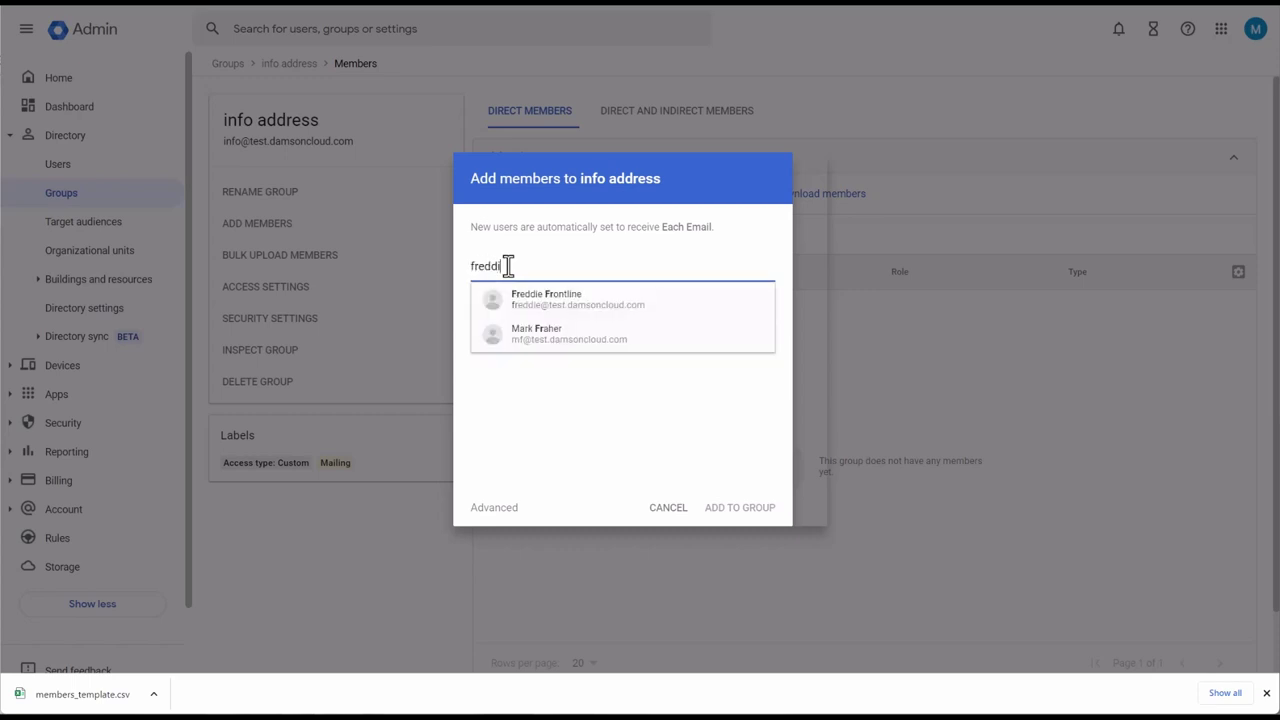
pyautogui.click(554, 310)
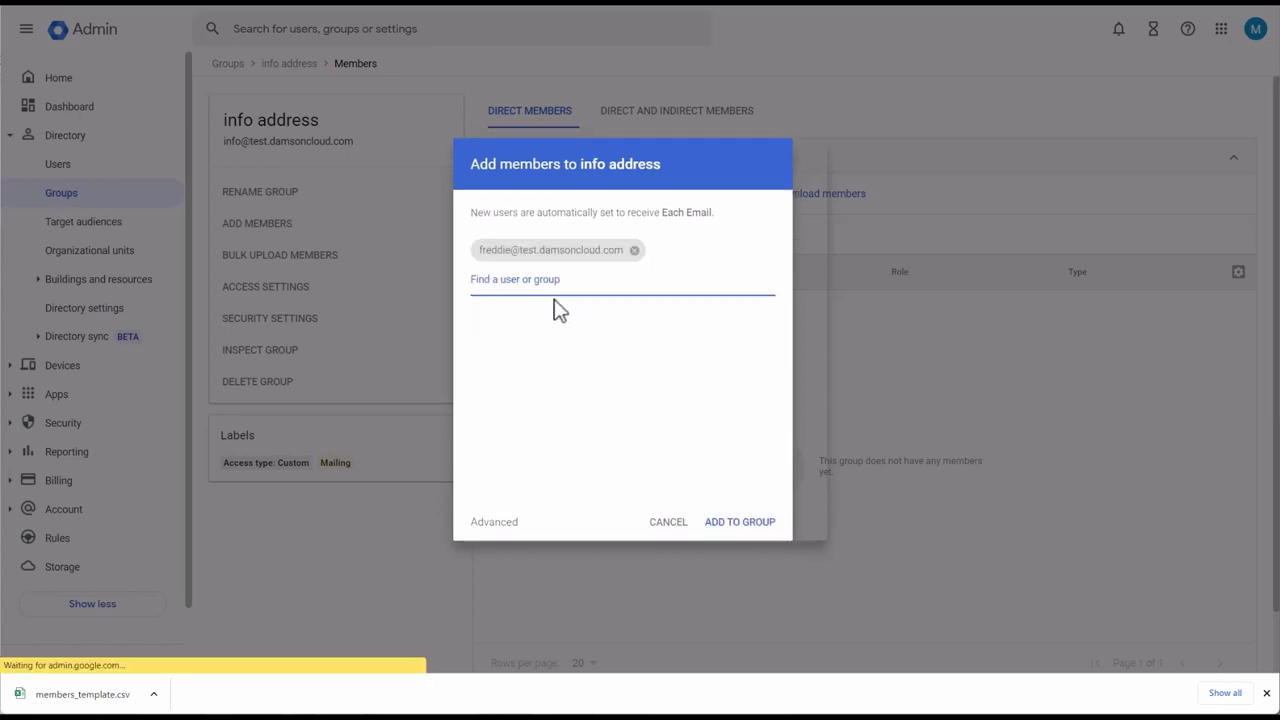
pyautogui.click(735, 528)
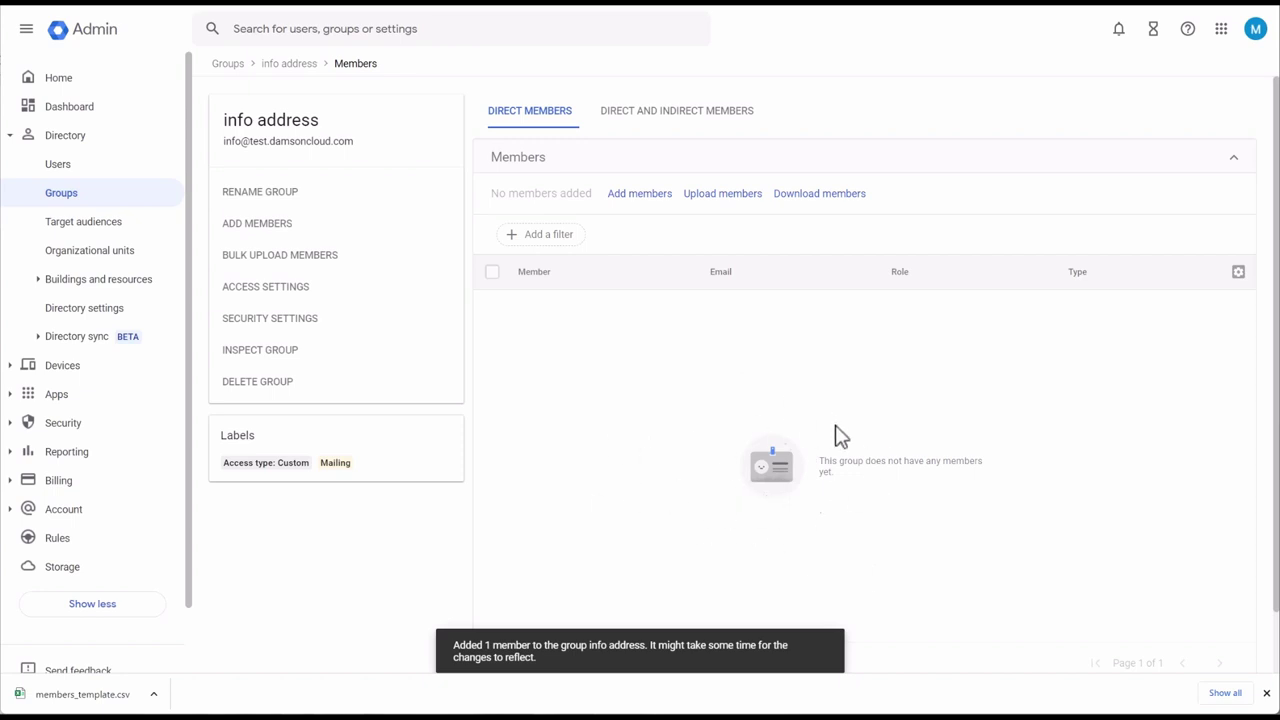
pyautogui.press('F5')
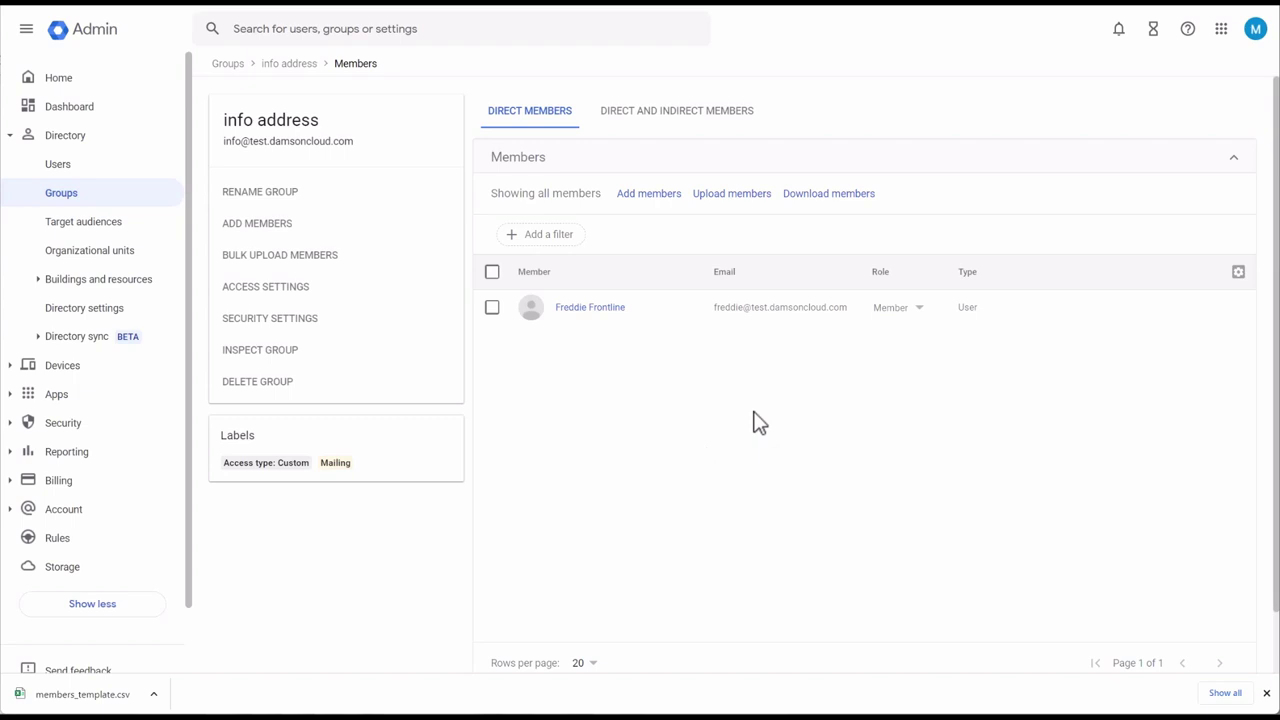
# Start a bulk member upload, switch to Google Sheets, and examine the group email, member email, type and role columns in members_template.
pyautogui.click(733, 200)
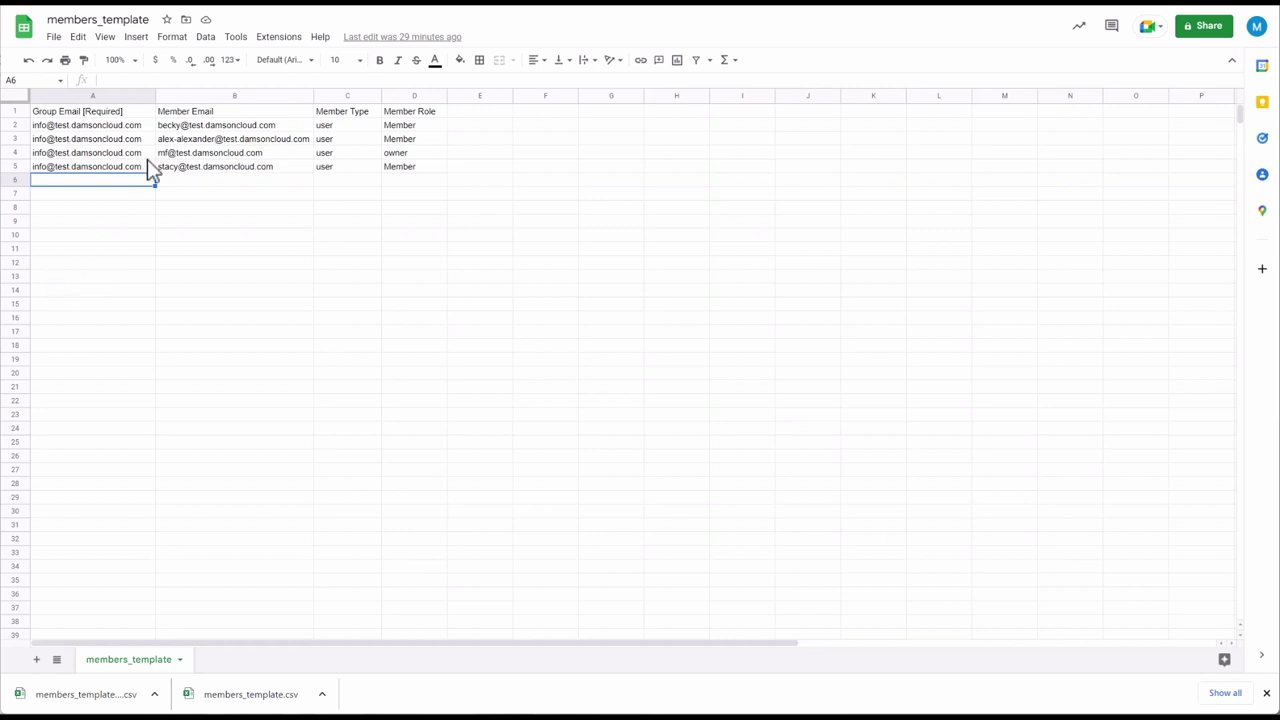
pyautogui.moveTo(120, 128); pyautogui.dragTo(123, 186)
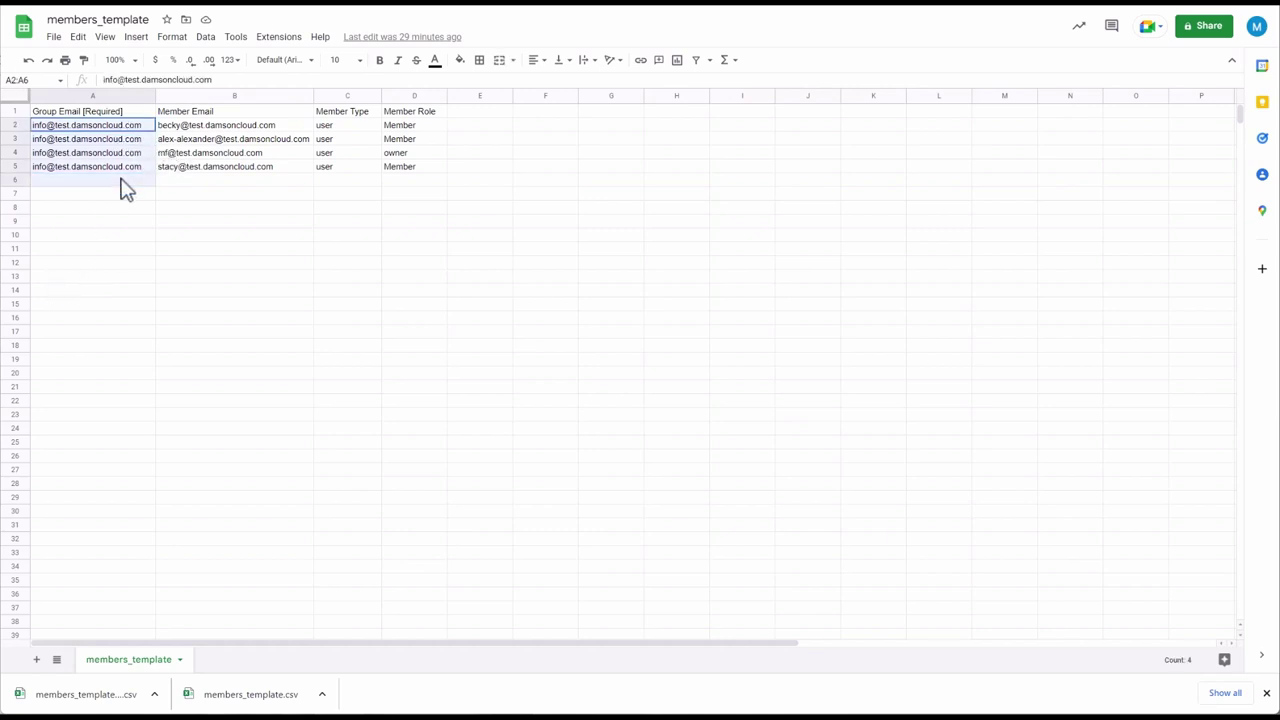
pyautogui.click(183, 190)
pyautogui.click(119, 181)
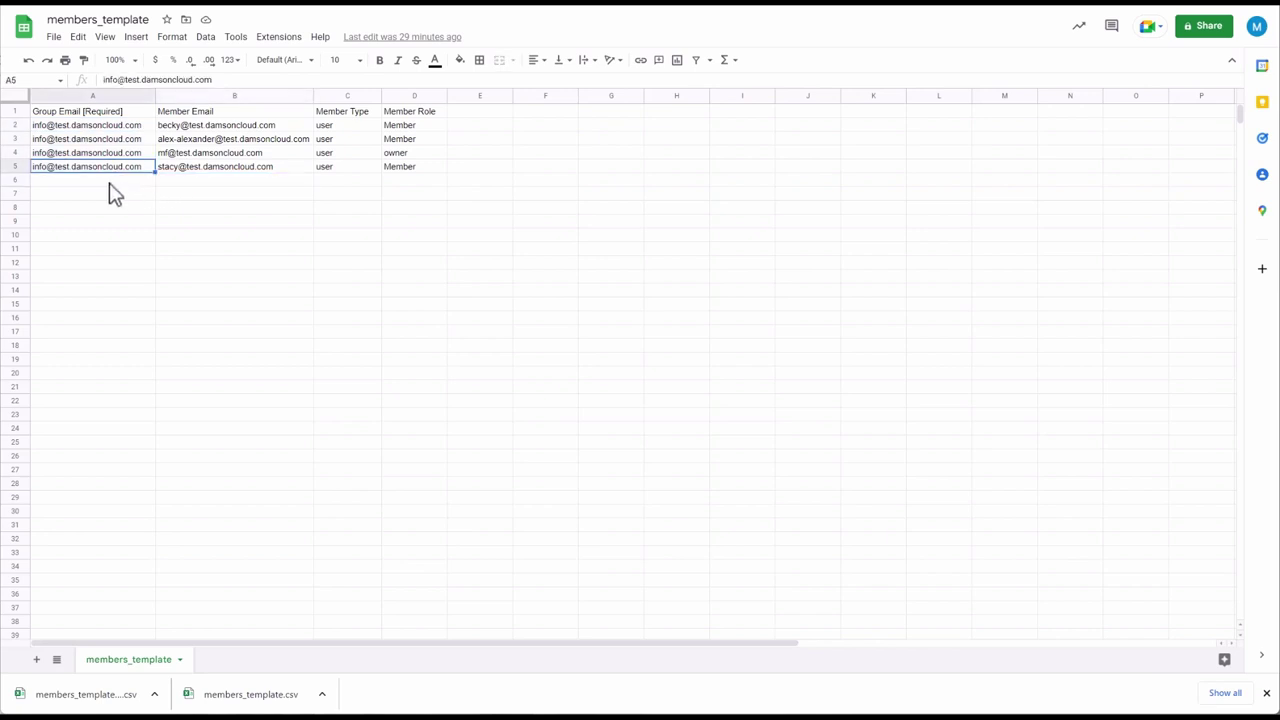
pyautogui.click(108, 182)
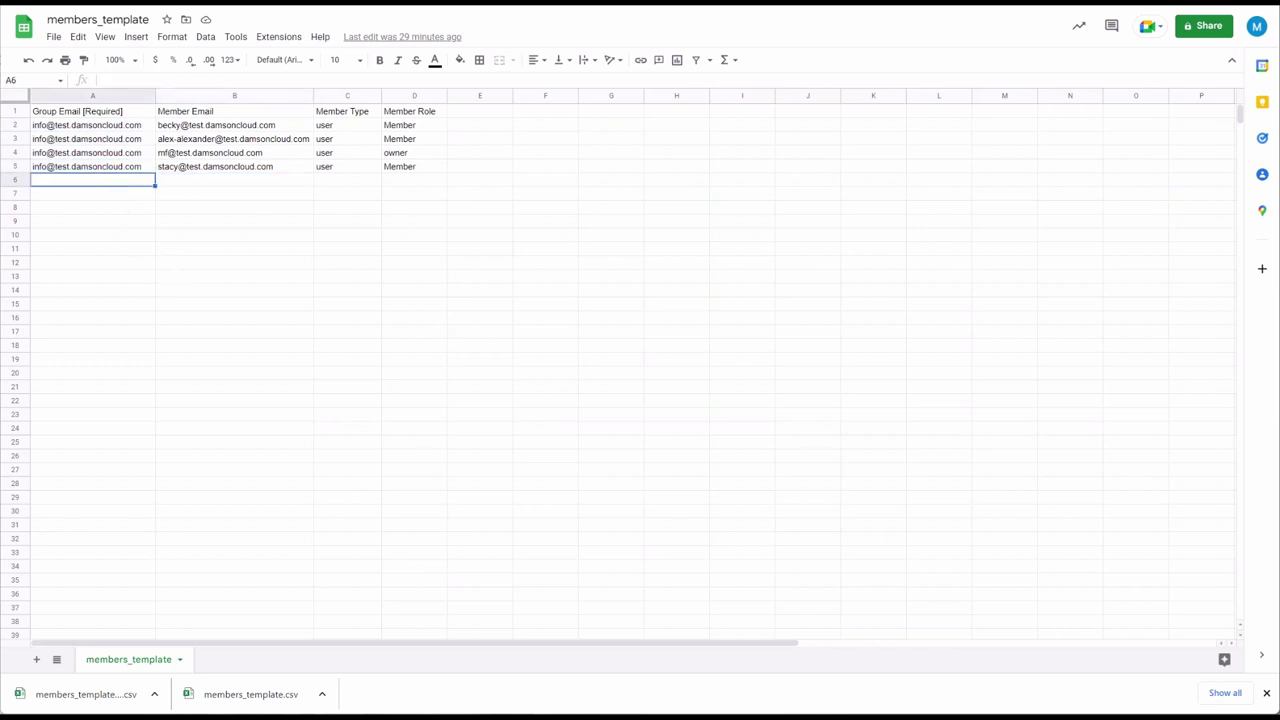
pyautogui.moveTo(240, 127); pyautogui.dragTo(237, 172)
pyautogui.click(216, 182)
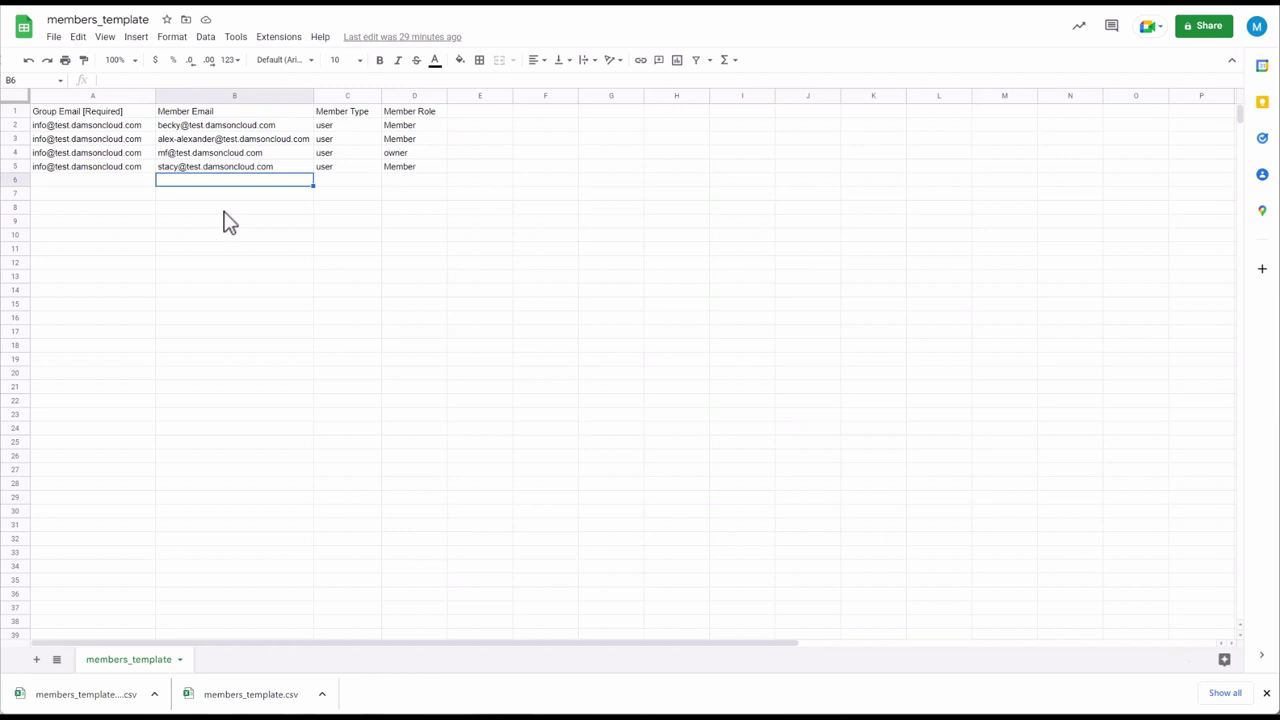
pyautogui.scroll(-1, 224, 205)
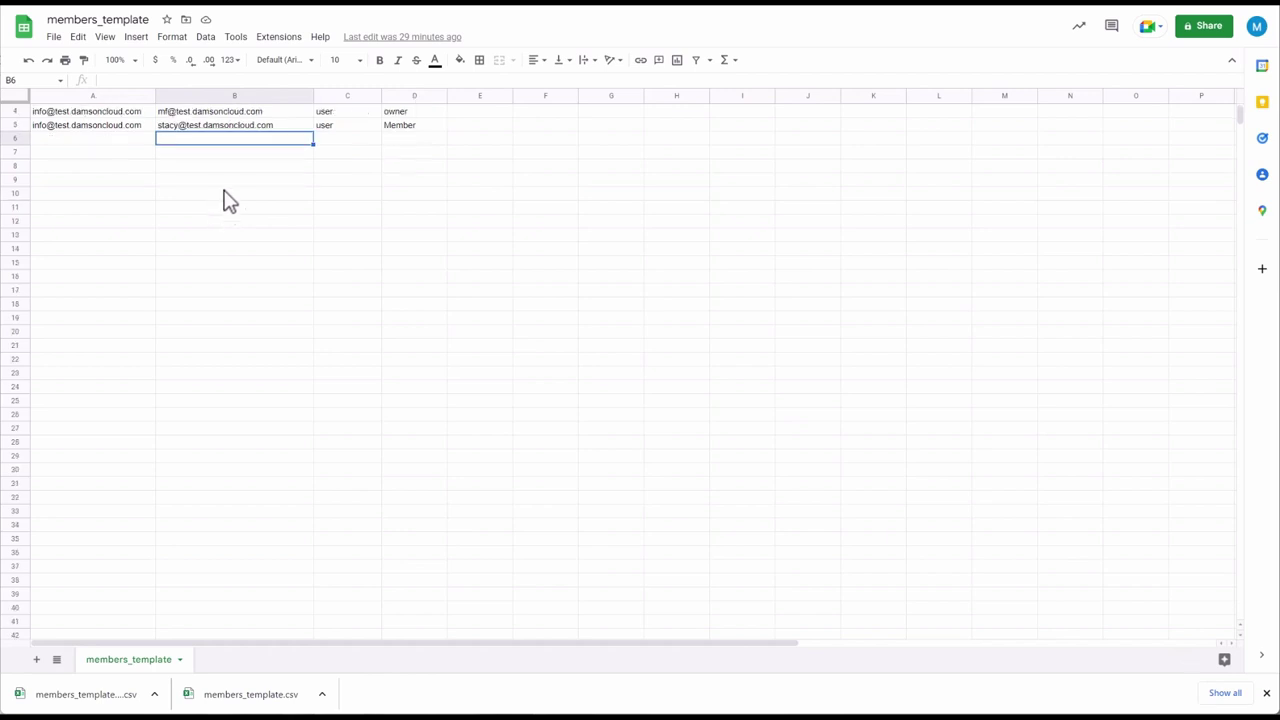
pyautogui.scroll(1, 215, 180)
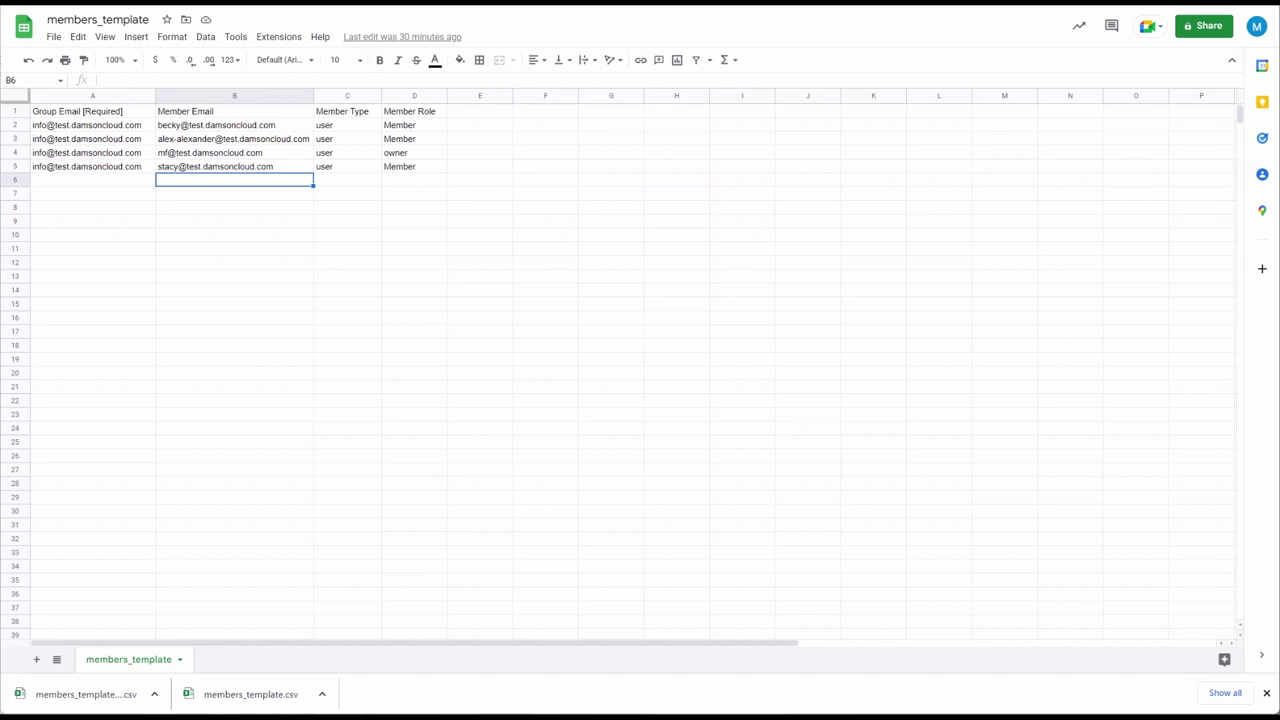
pyautogui.click(420, 184)
pyautogui.click(124, 184)
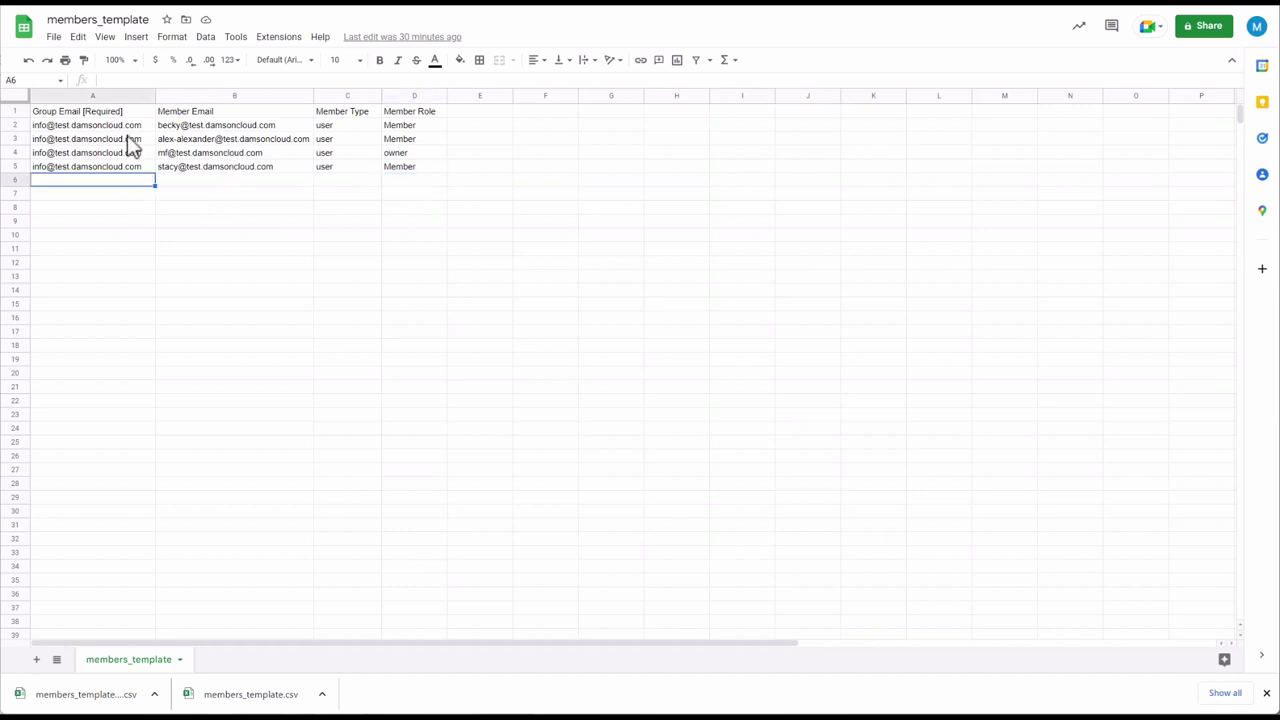
pyautogui.moveTo(100, 125); pyautogui.dragTo(389, 172)
pyautogui.click(487, 182)
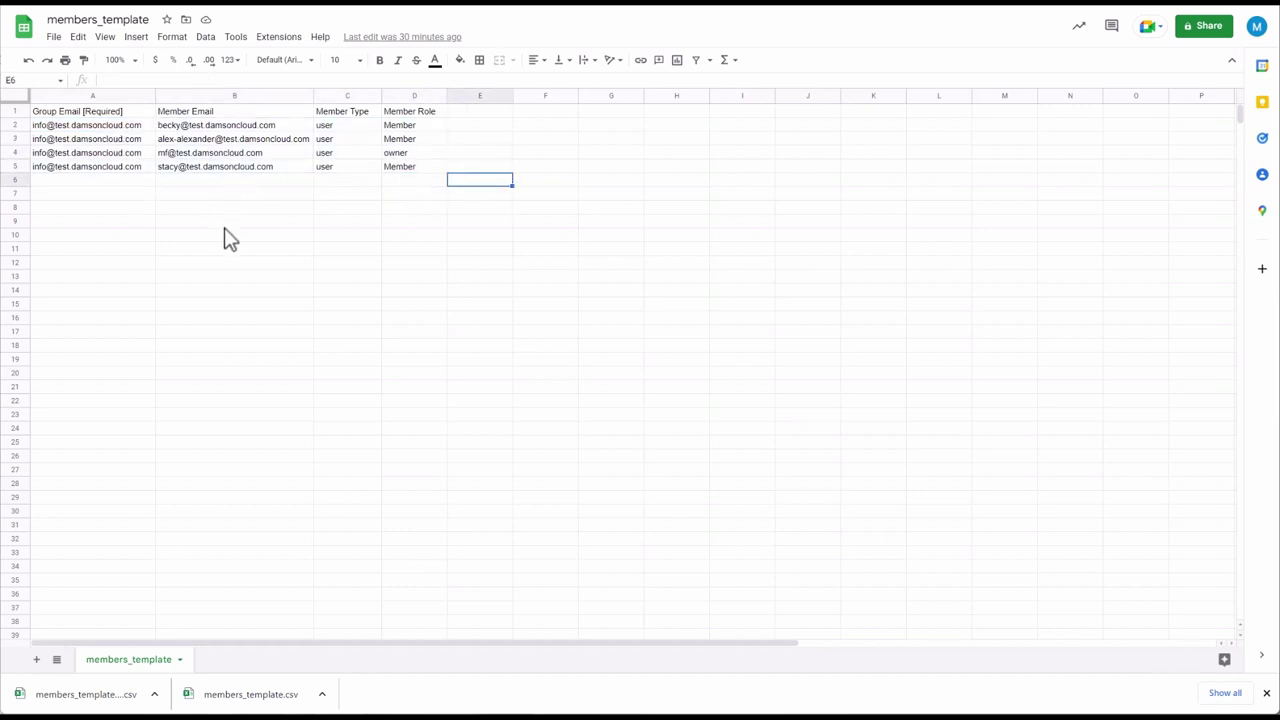
# Download the members_template sheet as a Comma Separated Values (.csv) file.
pyautogui.click(54, 37)
pyautogui.moveTo(117, 196)
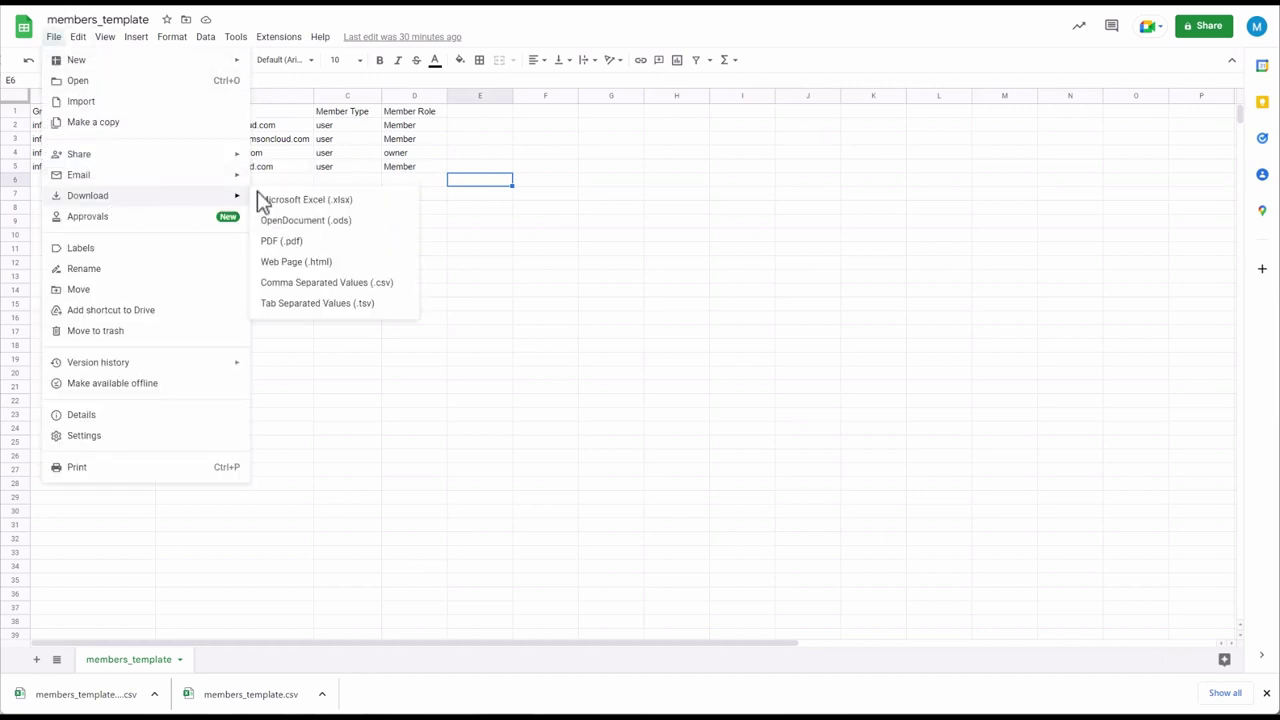
pyautogui.click(314, 287)
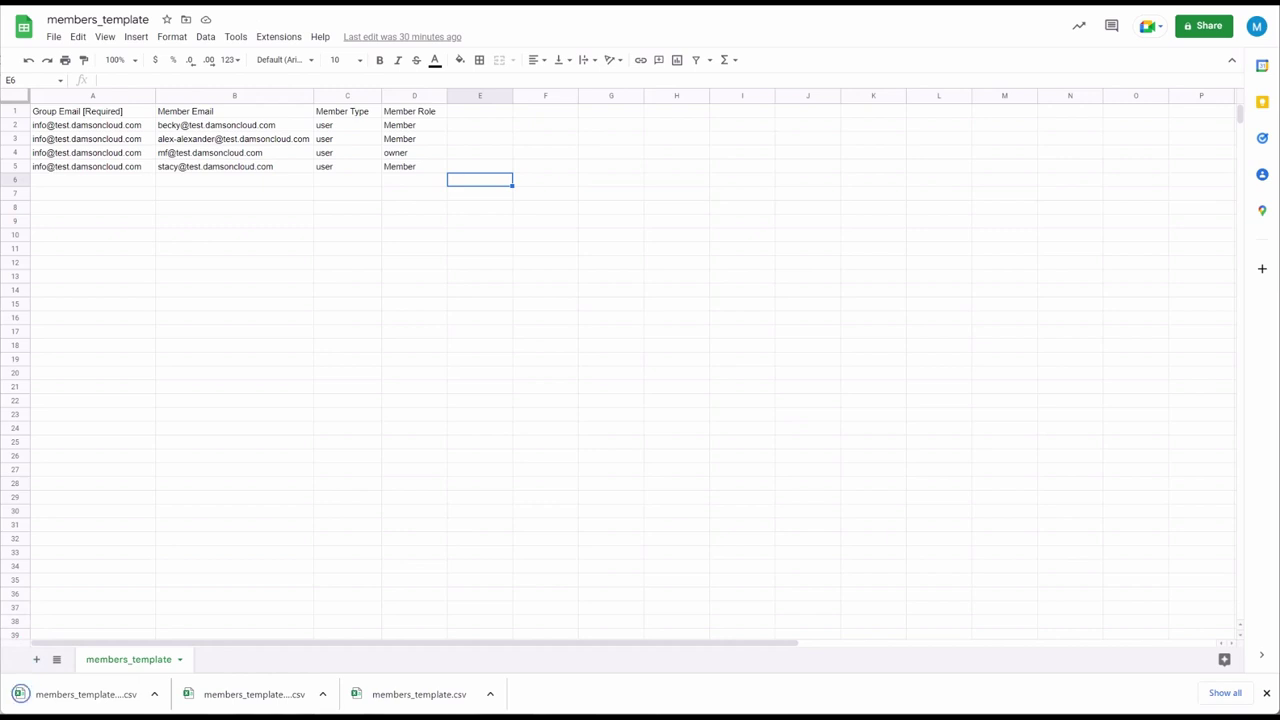
# Switch back to the Admin console, bulk upload "members_template - members_template.csv" to the info address group, and refresh the member list.
pyautogui.hotkey('ctrl', 'Tab')
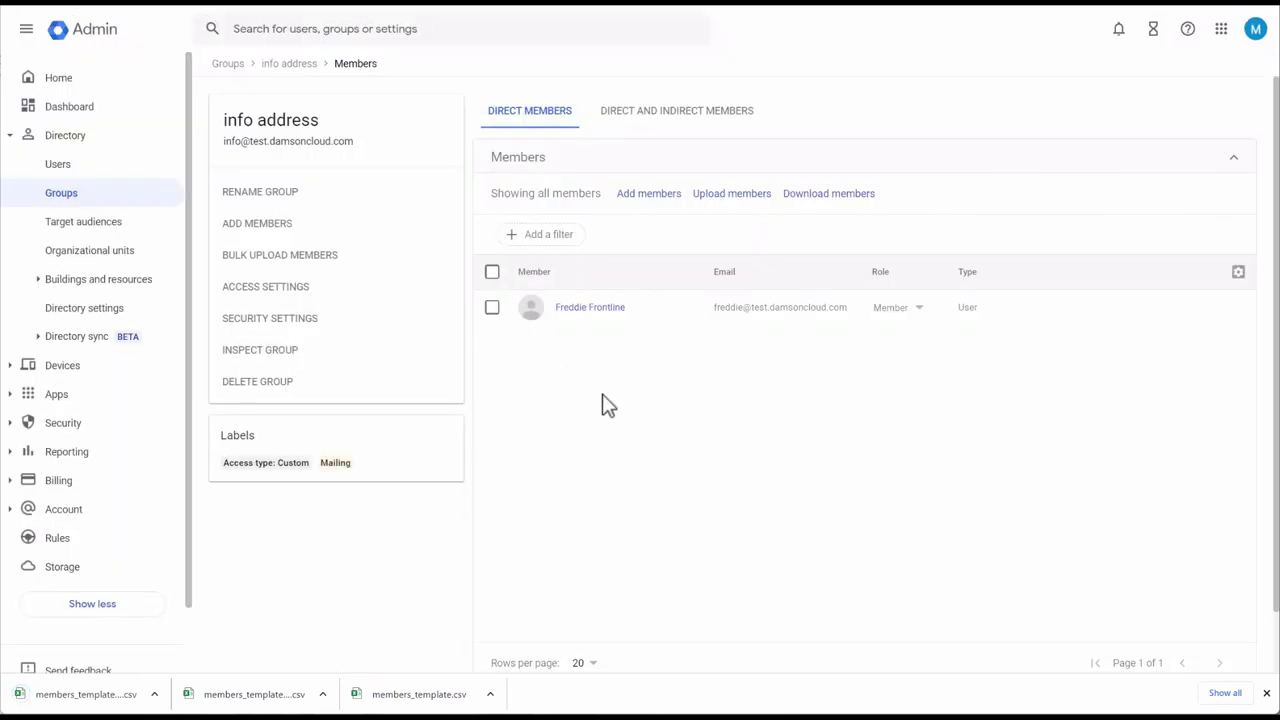
pyautogui.click(731, 194)
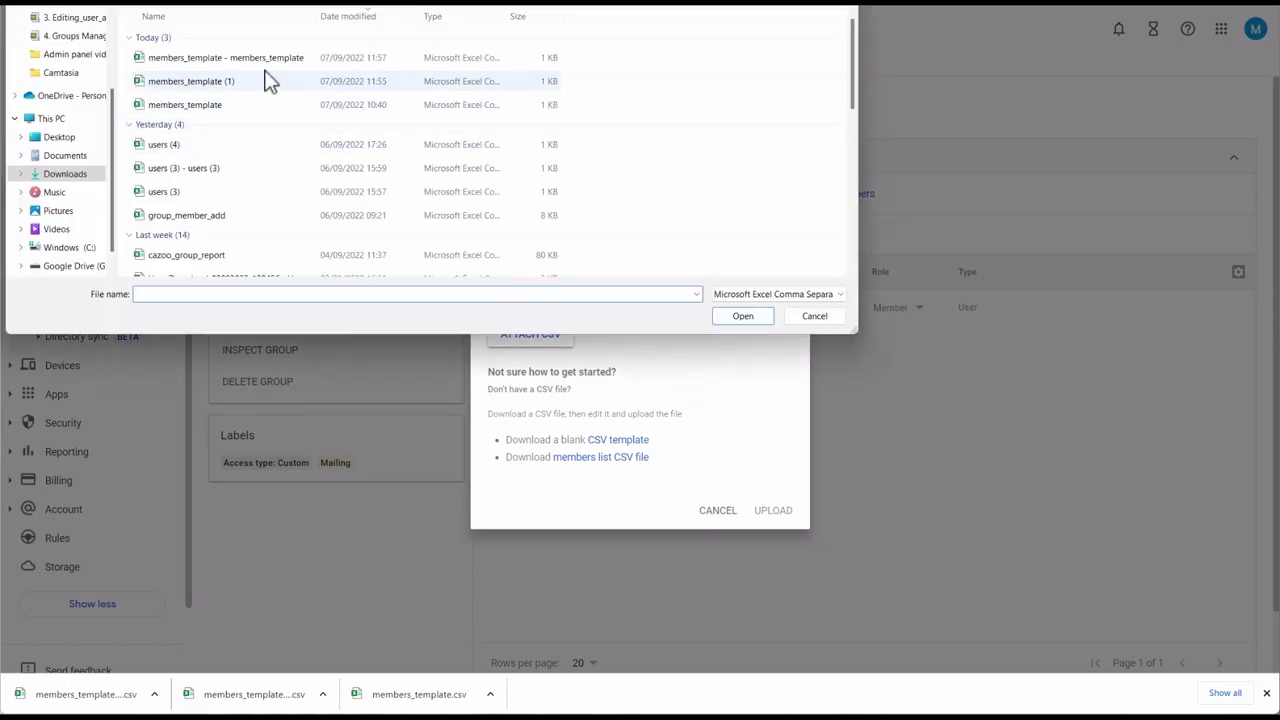
pyautogui.click(262, 62)
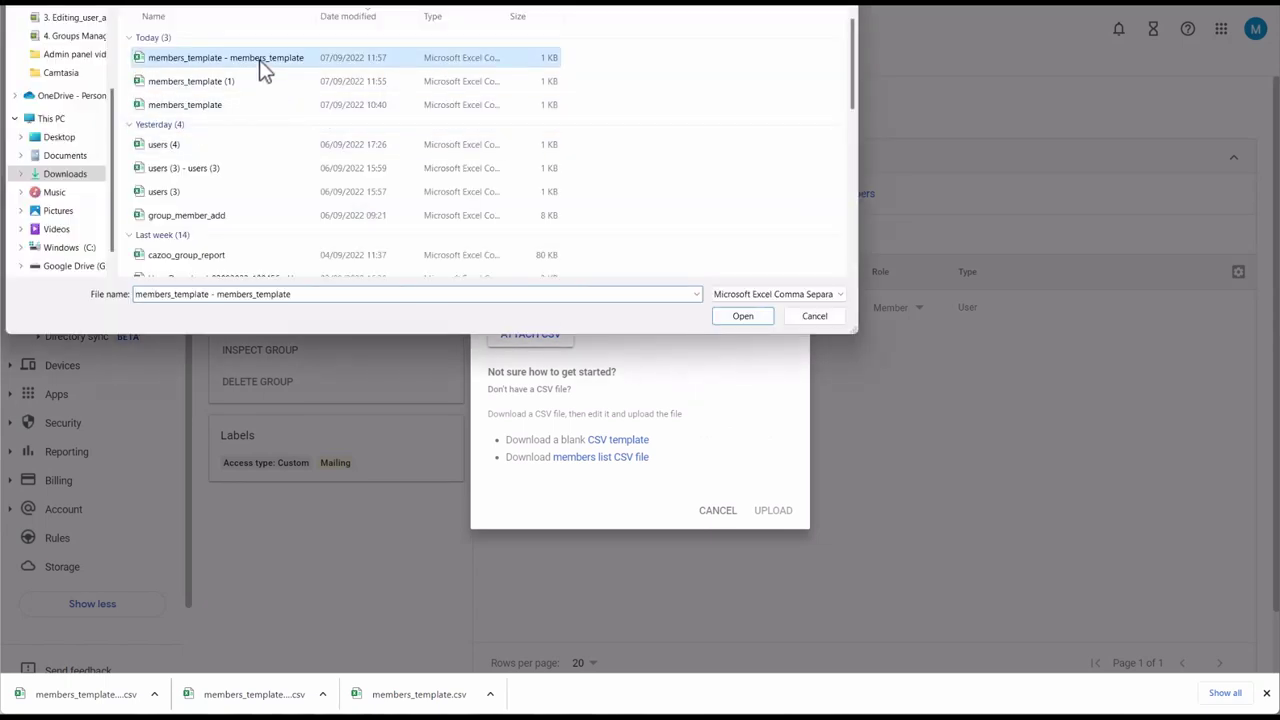
pyautogui.click(741, 316)
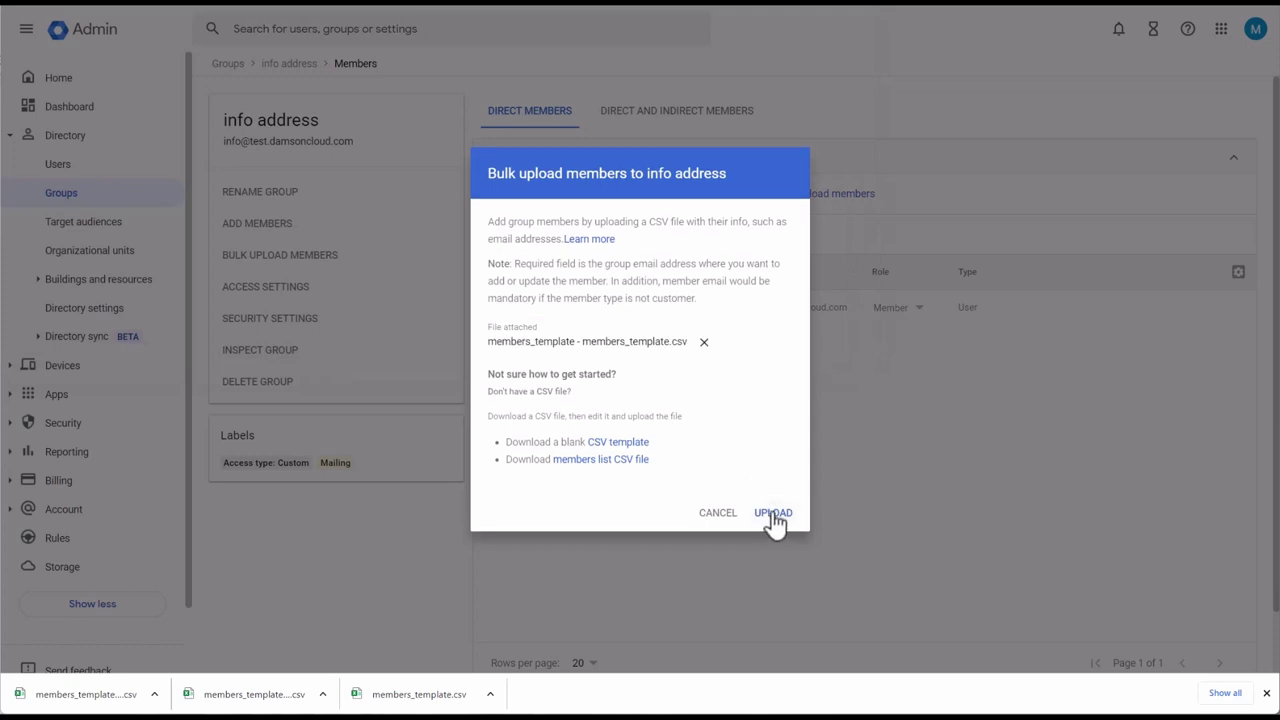
pyautogui.click(773, 515)
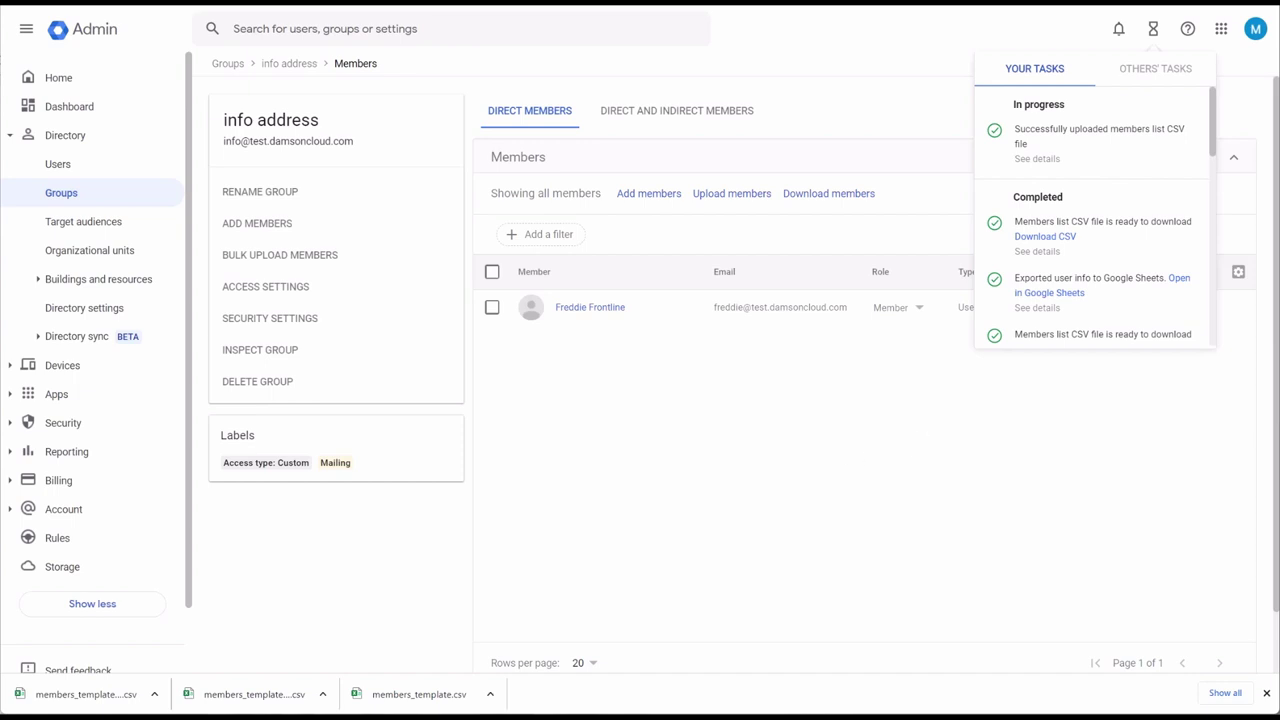
pyautogui.press('F5')
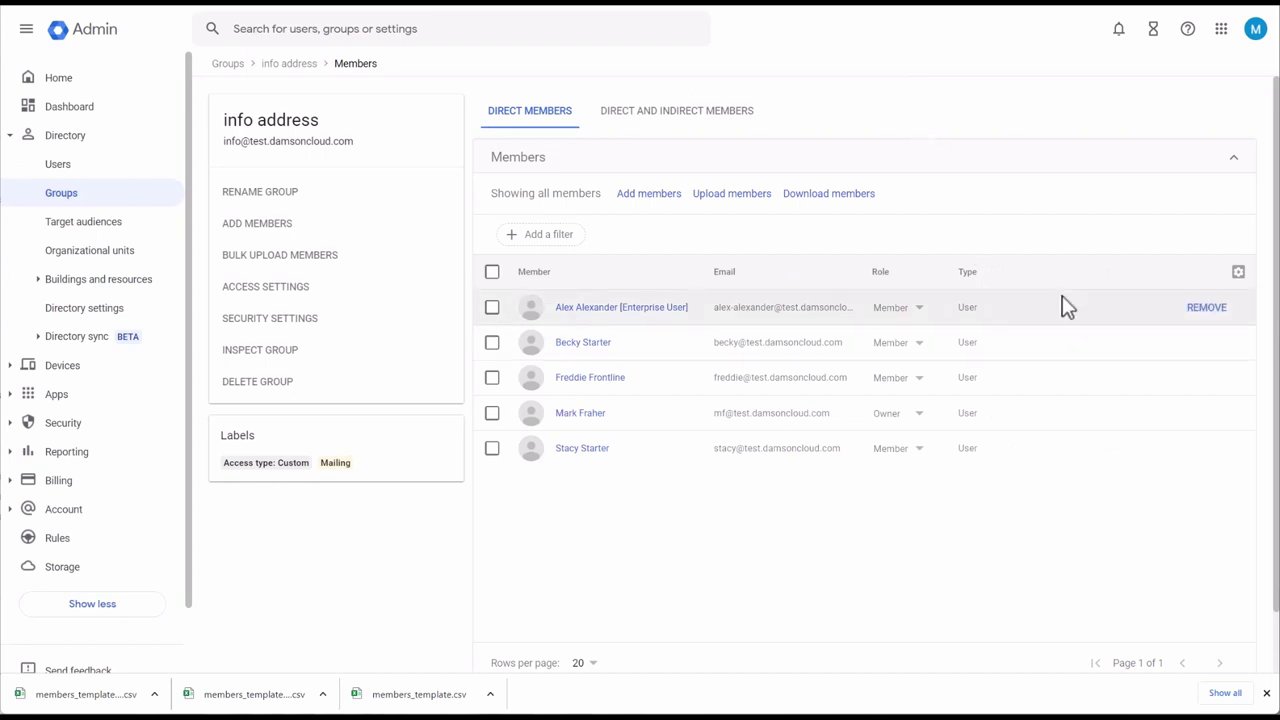
# Remove the member marked Enterprise User from the info address group and confirm the removal.
pyautogui.click(1208, 312)
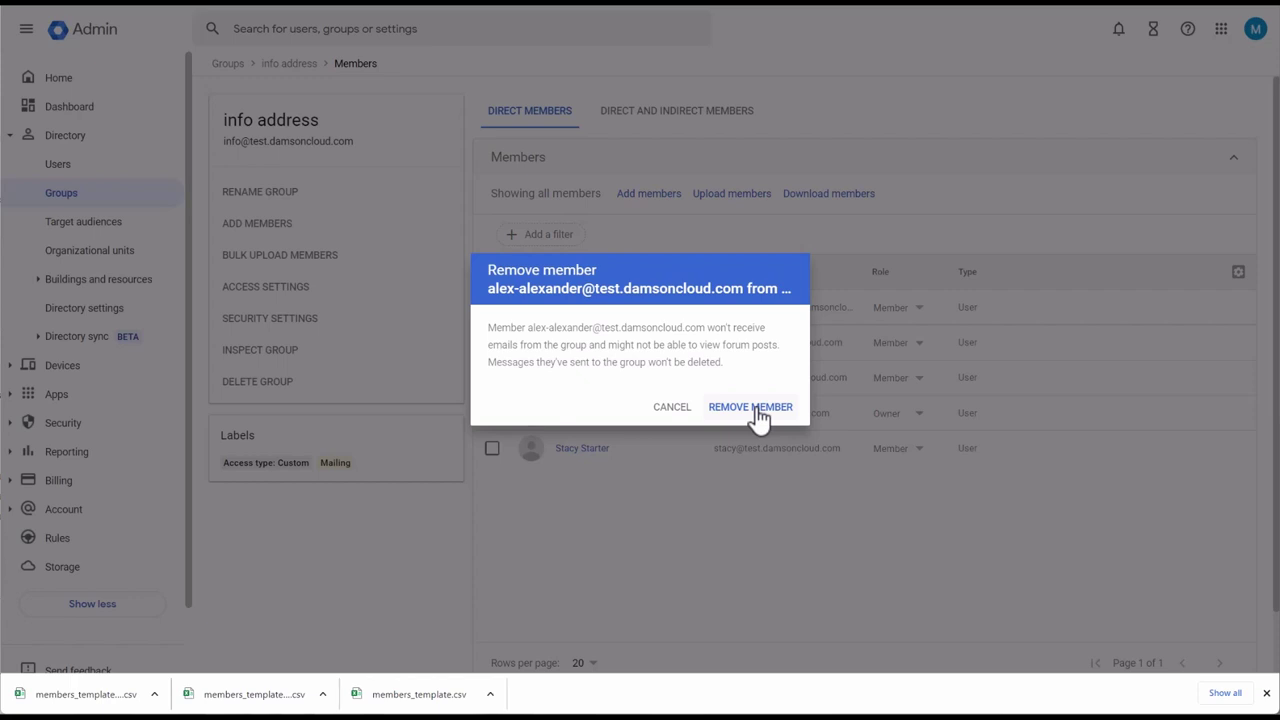
pyautogui.click(752, 408)
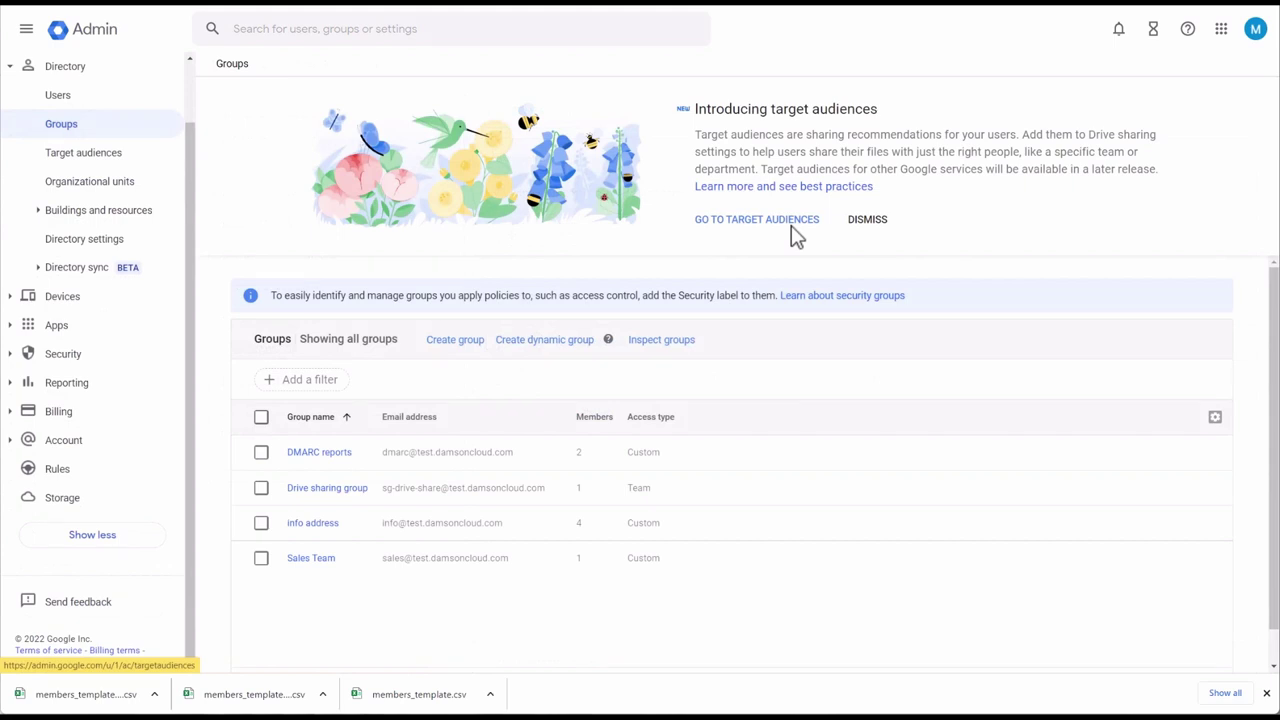
# Open the info address group's information and add "hello" on the test domain as an email alias.
pyautogui.click(311, 530)
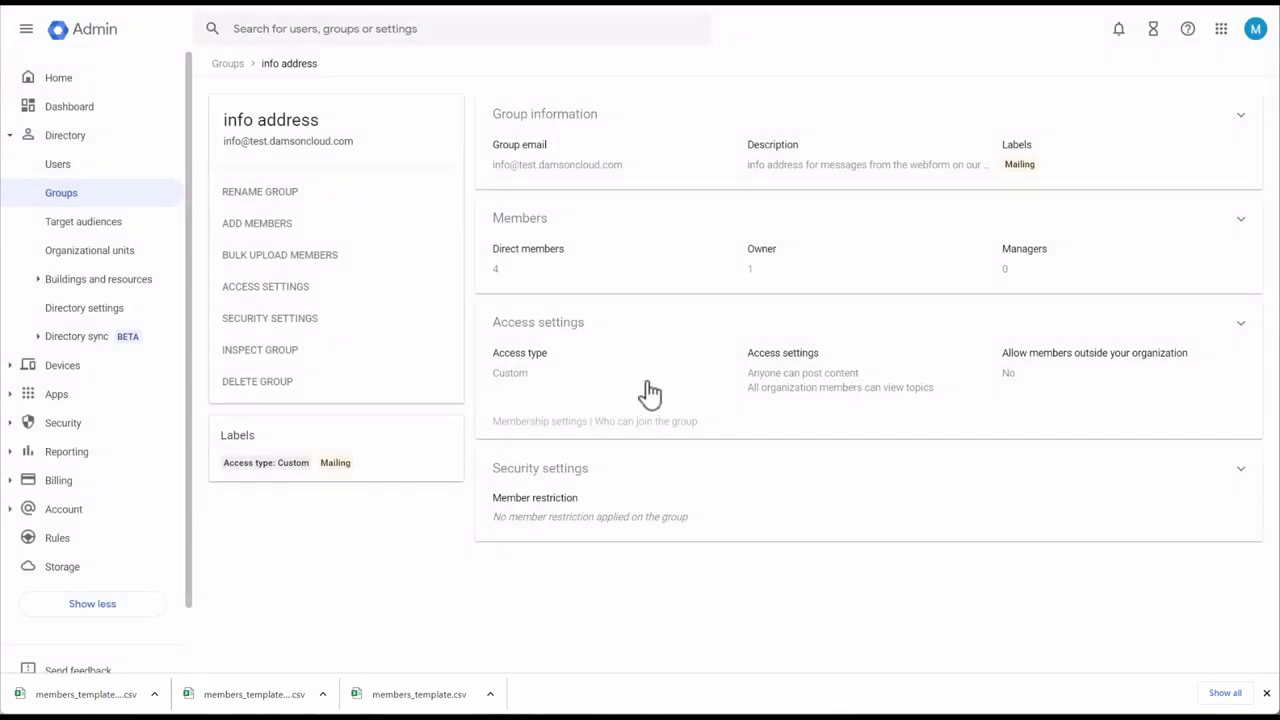
pyautogui.click(690, 152)
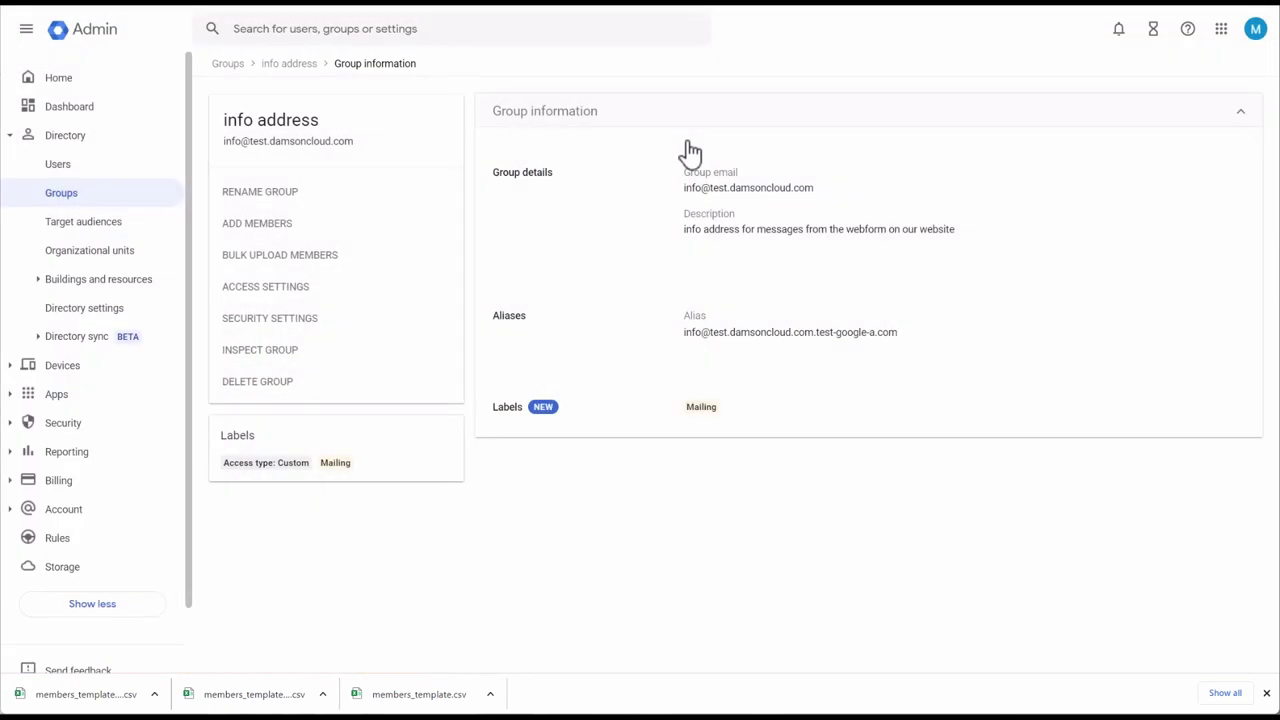
pyautogui.click(940, 342)
pyautogui.click(796, 381)
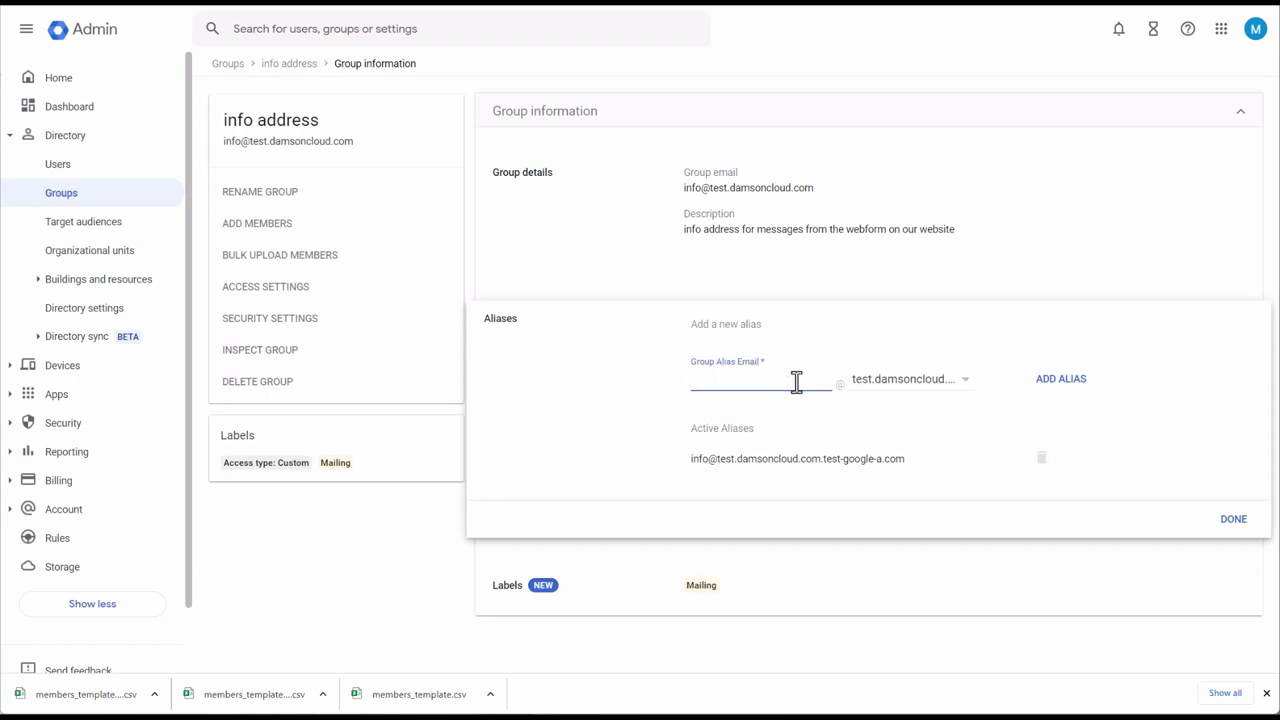
pyautogui.write('hello')
pyautogui.click(1076, 384)
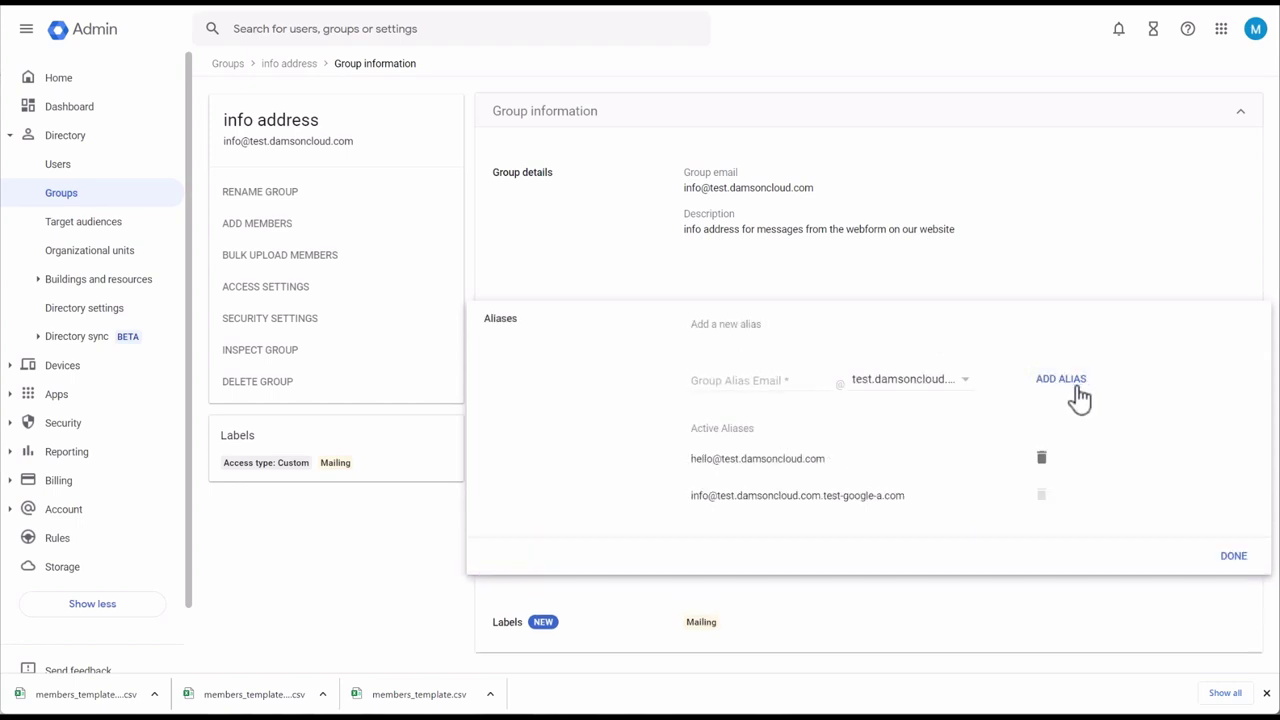
pyautogui.click(1236, 562)
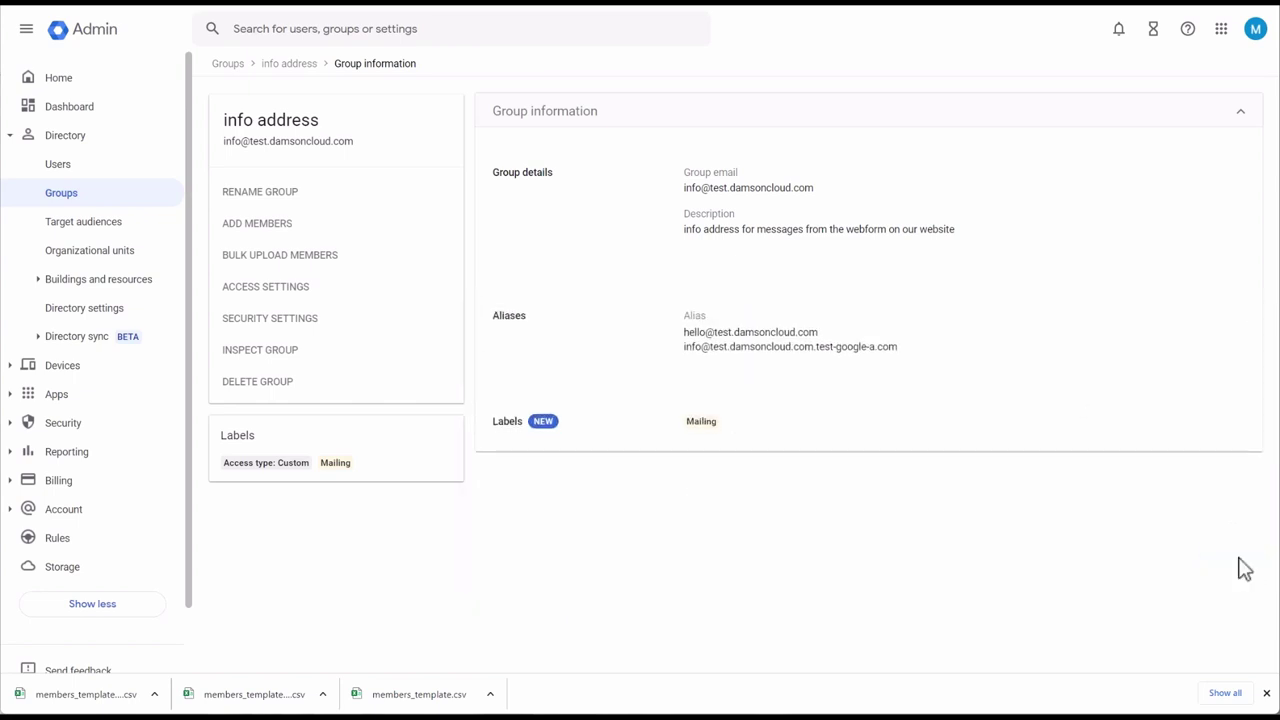
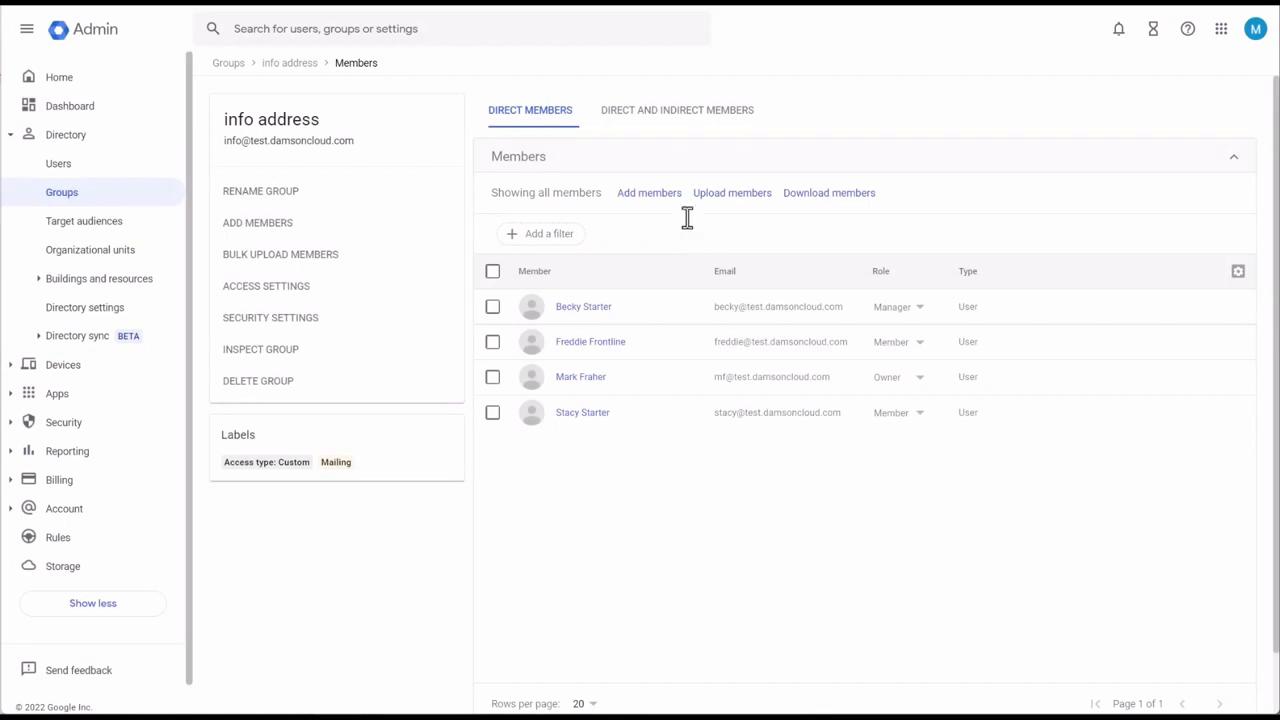
# Add the Support Team group as a member of the info address group and refresh the member list.
pyautogui.click(664, 205)
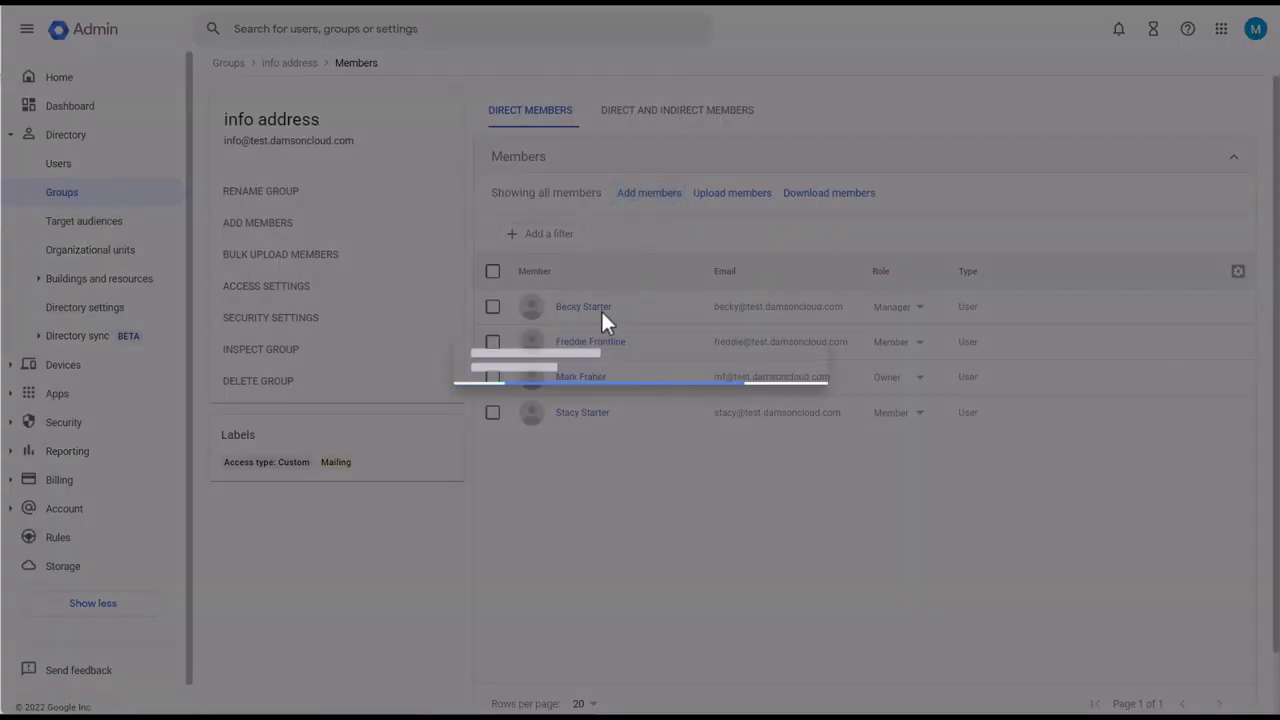
pyautogui.click(522, 293)
pyautogui.write('support')
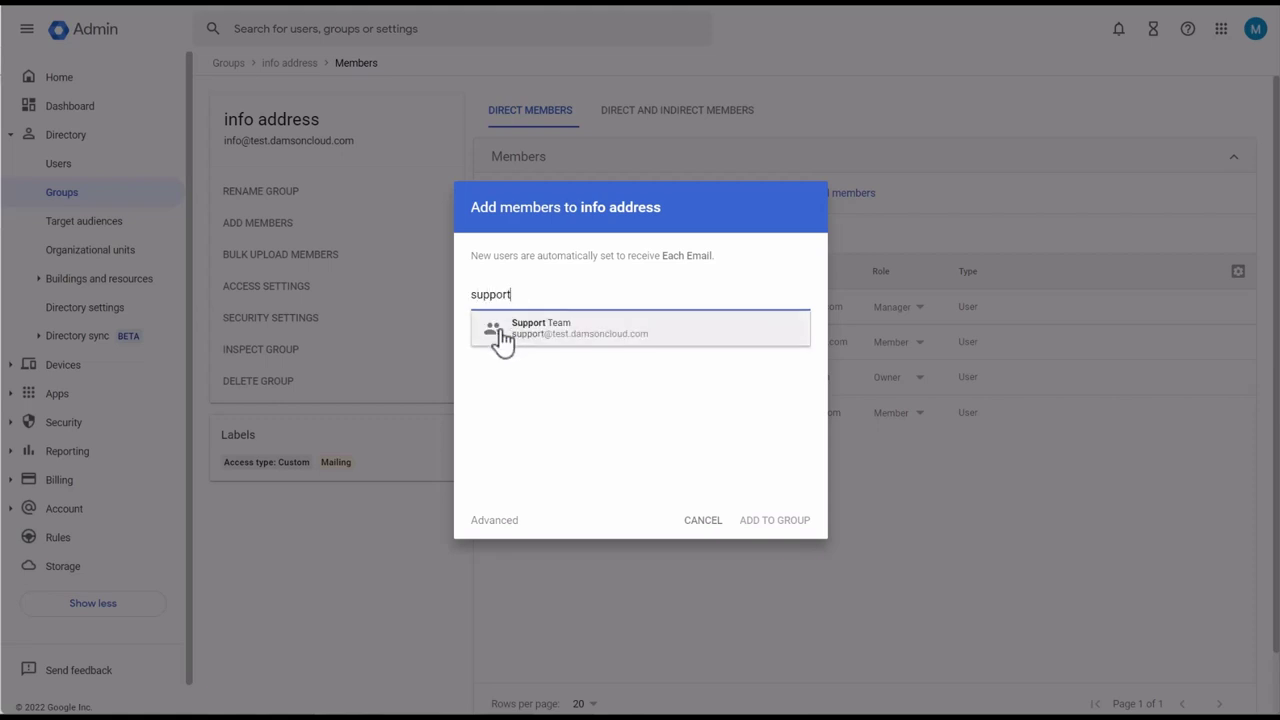
pyautogui.click(512, 330)
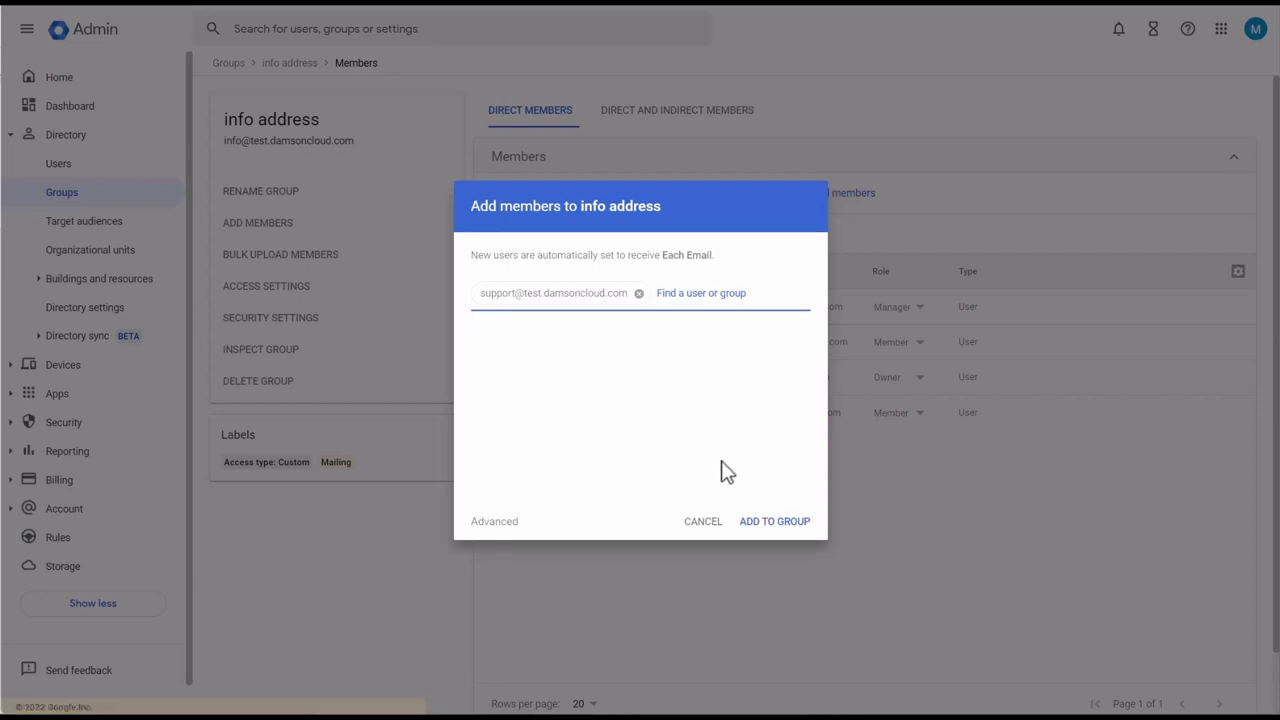
pyautogui.click(773, 524)
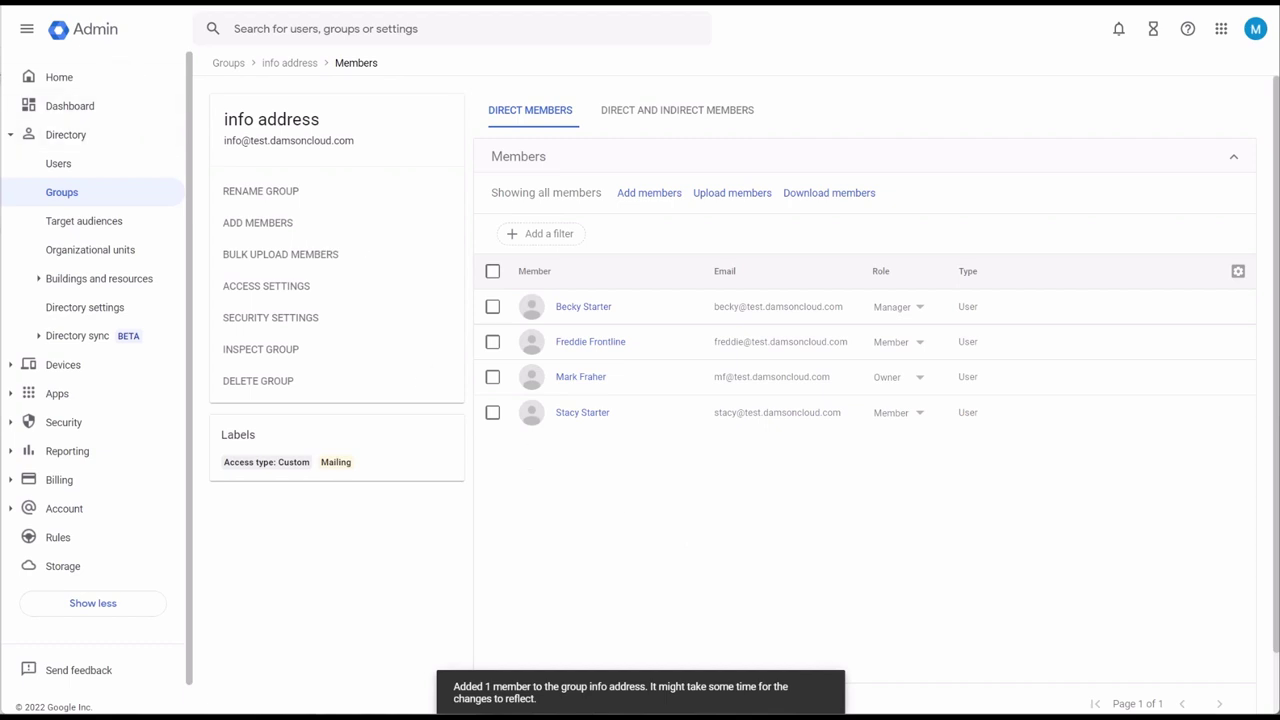
pyautogui.press('F5')
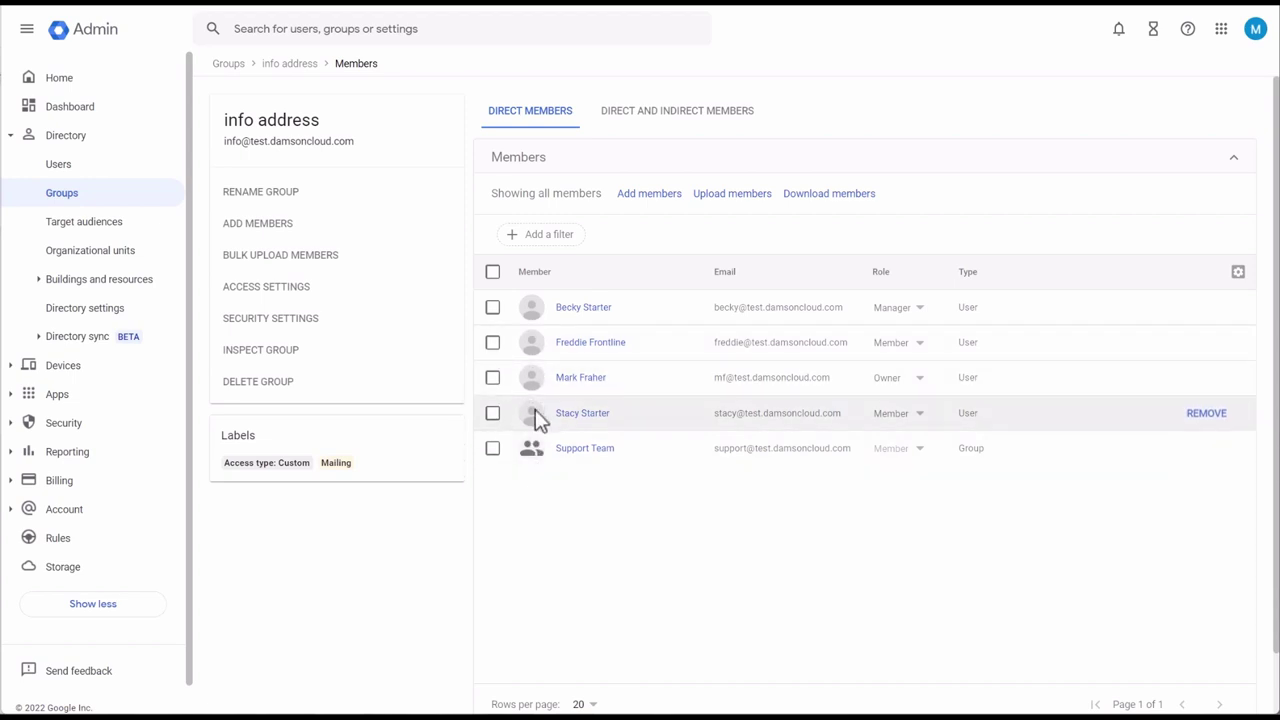
# Open The Team group and add all current and future users of DC Test Domain Account with the All Email setting.
pyautogui.hotkey('alt', 'Left')
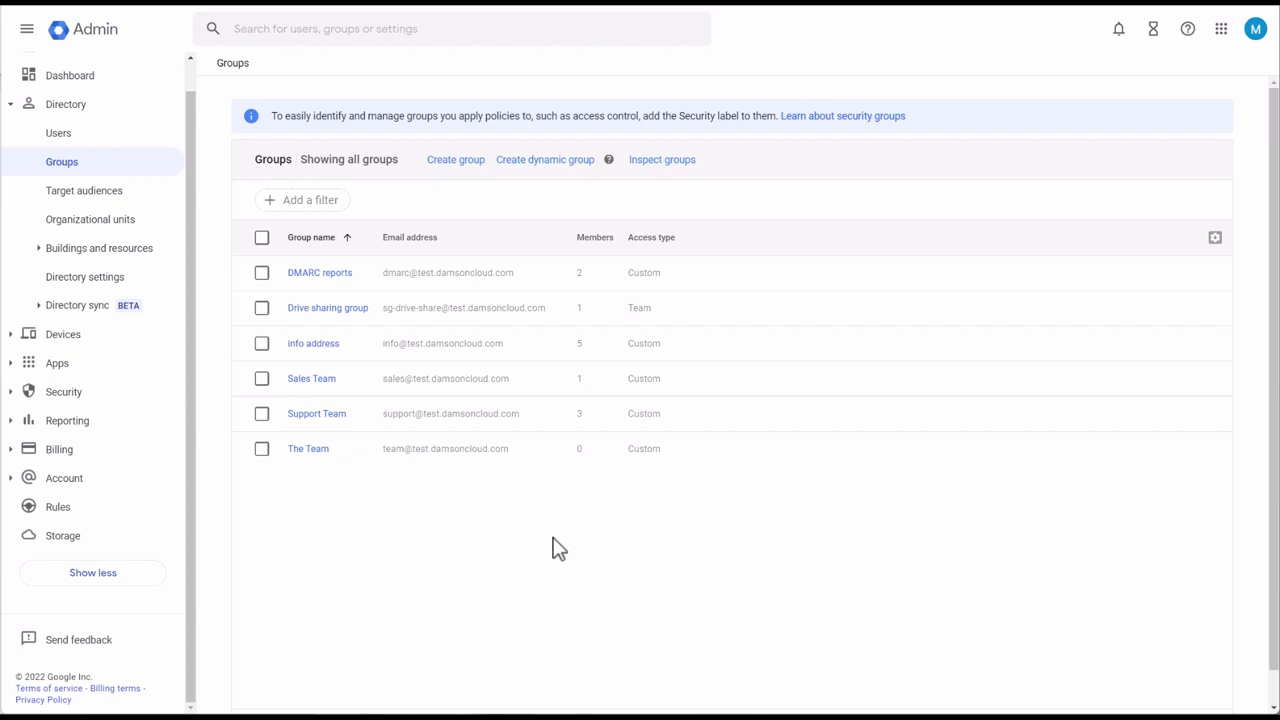
pyautogui.click(310, 452)
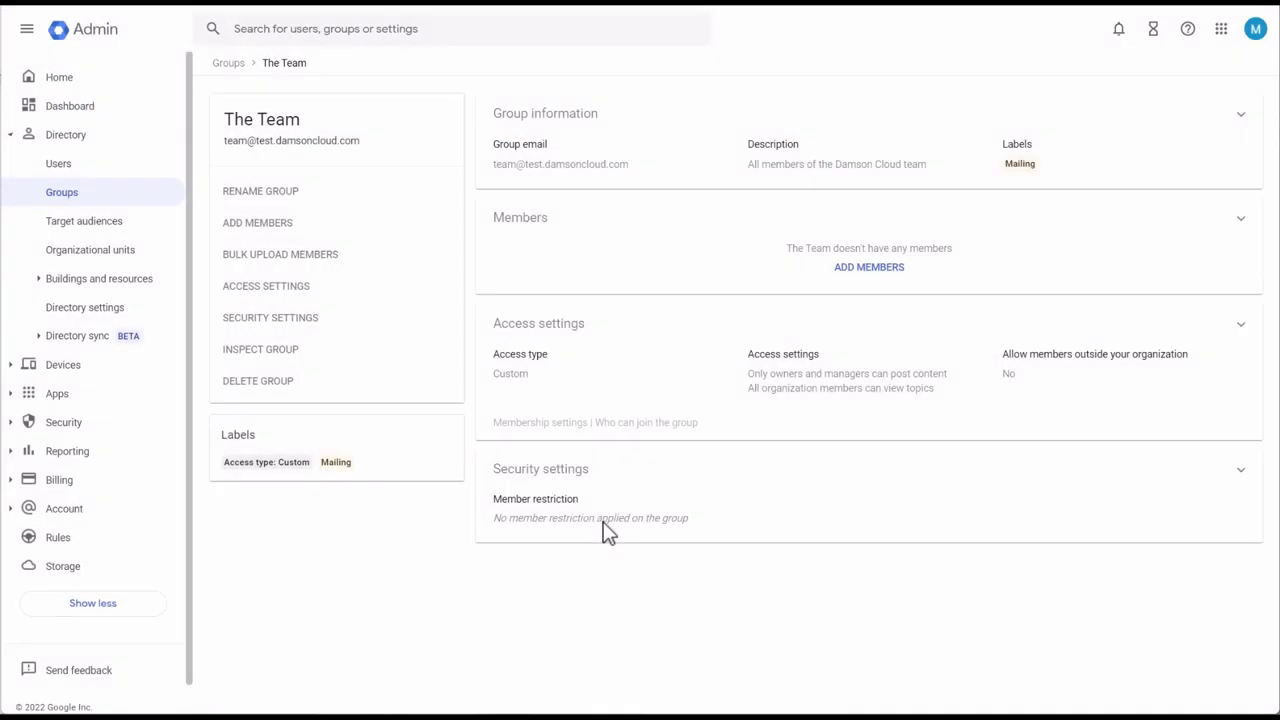
pyautogui.click(866, 270)
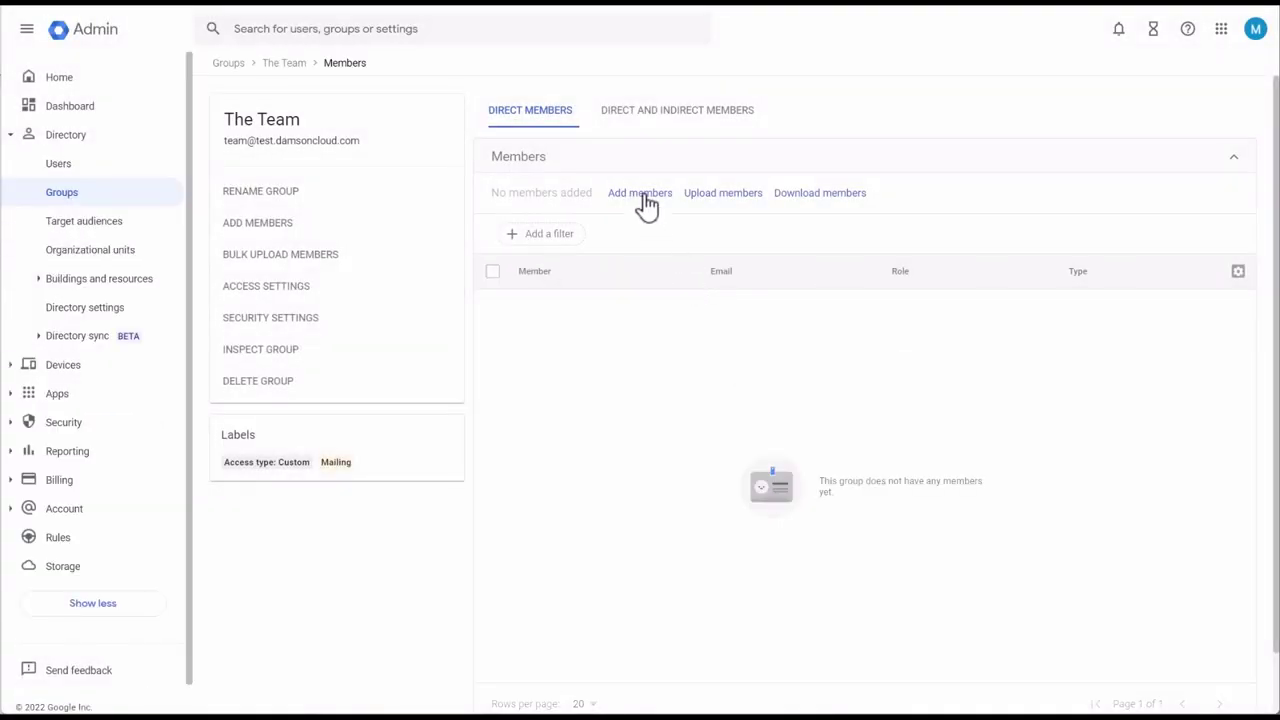
pyautogui.click(643, 194)
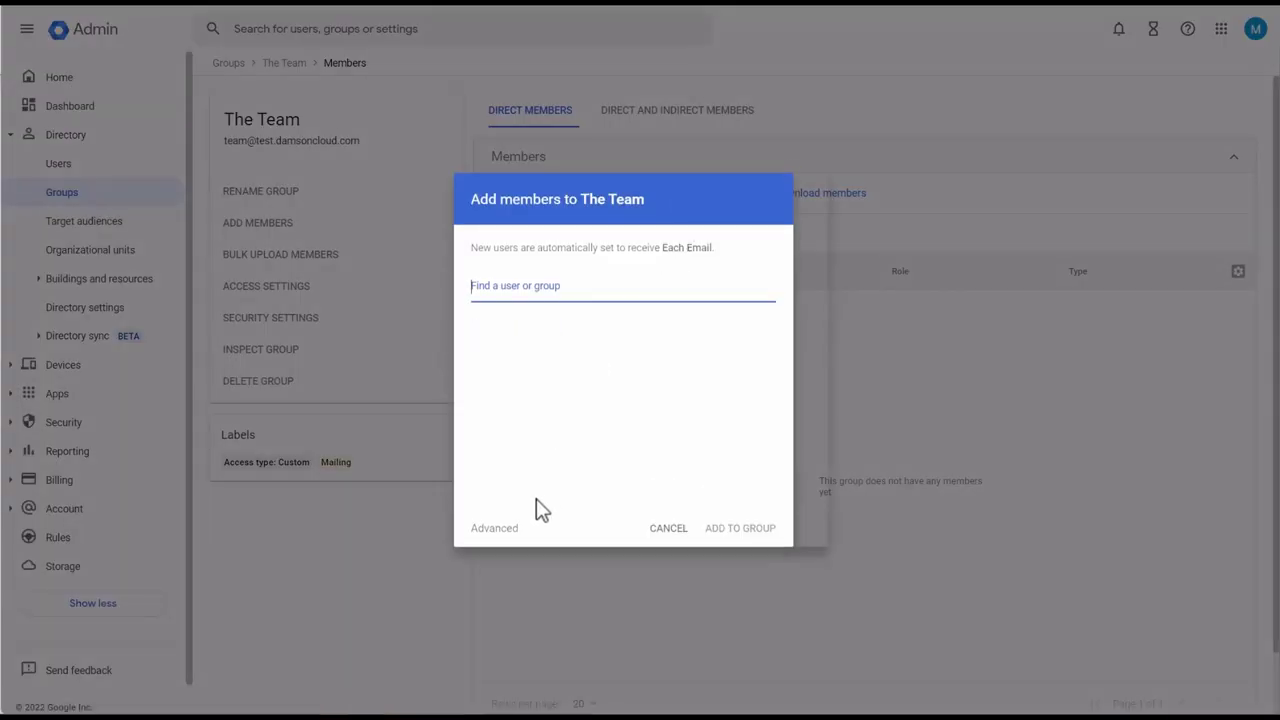
pyautogui.click(494, 533)
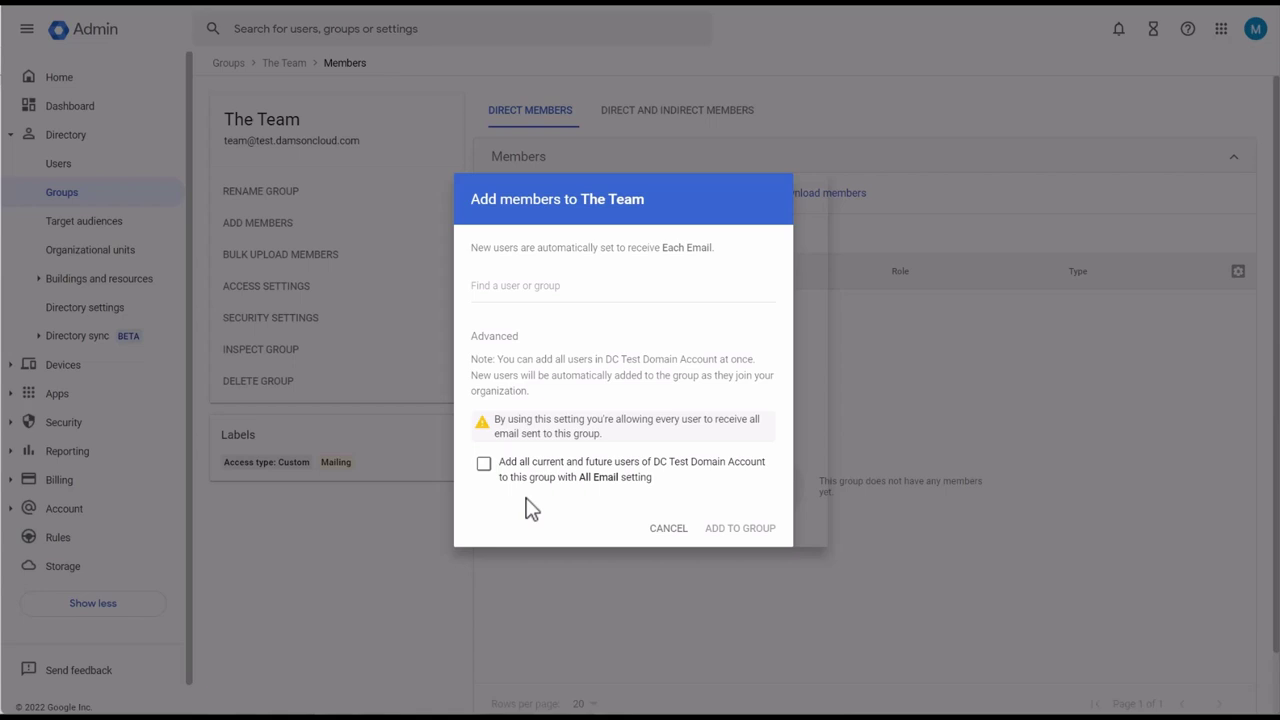
pyautogui.click(485, 466)
pyautogui.click(735, 538)
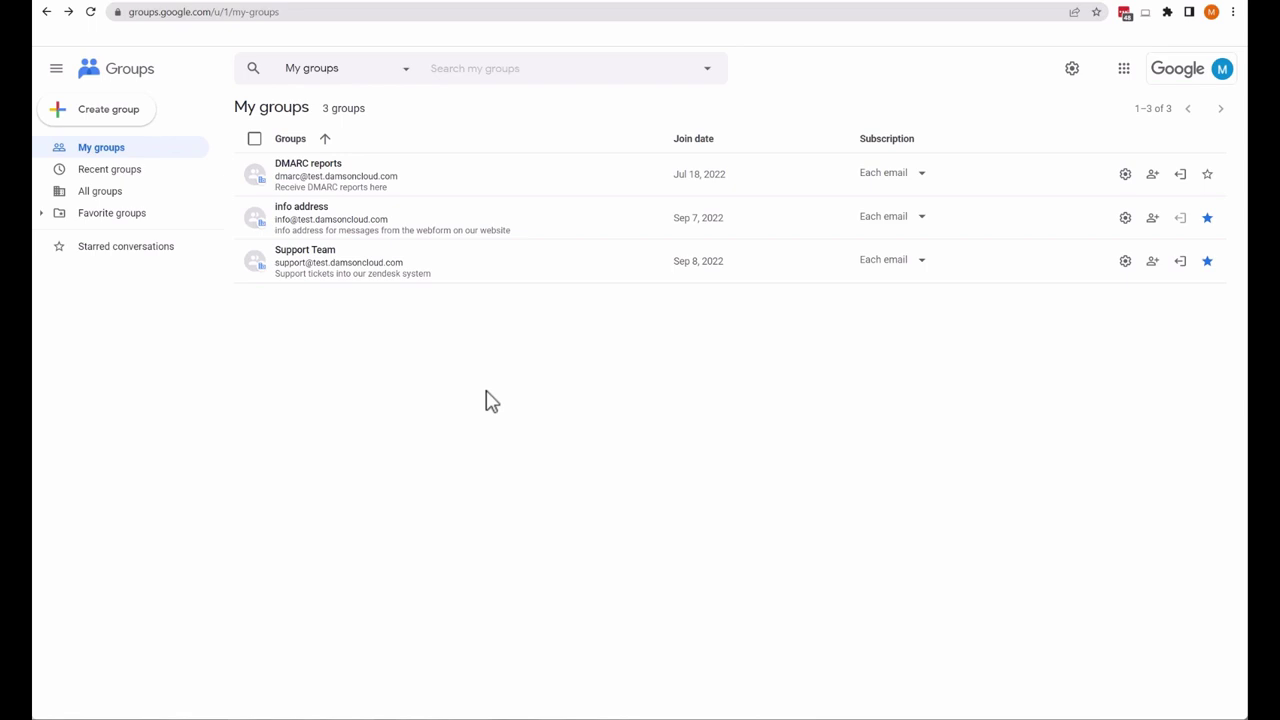
# In Google Groups, examine the All groups and My groups lists and the new-group form's fields, closing the form without creating a group.
pyautogui.click(100, 195)
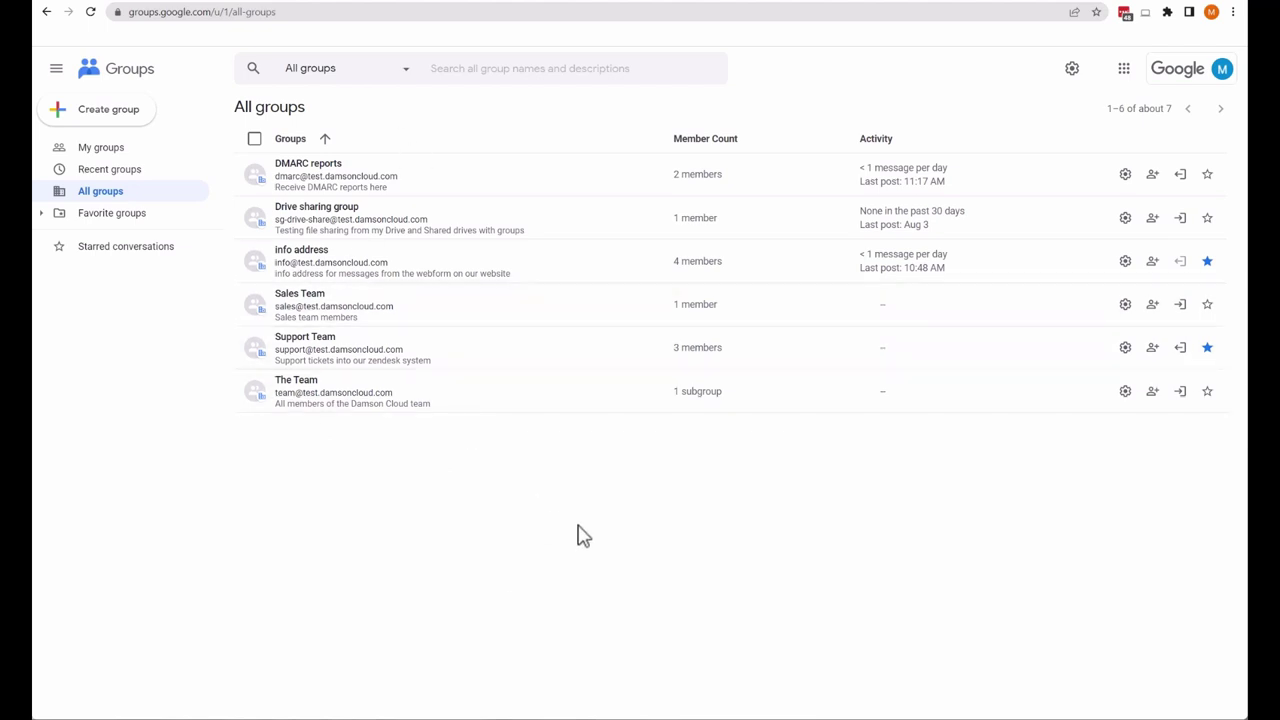
pyautogui.click(110, 150)
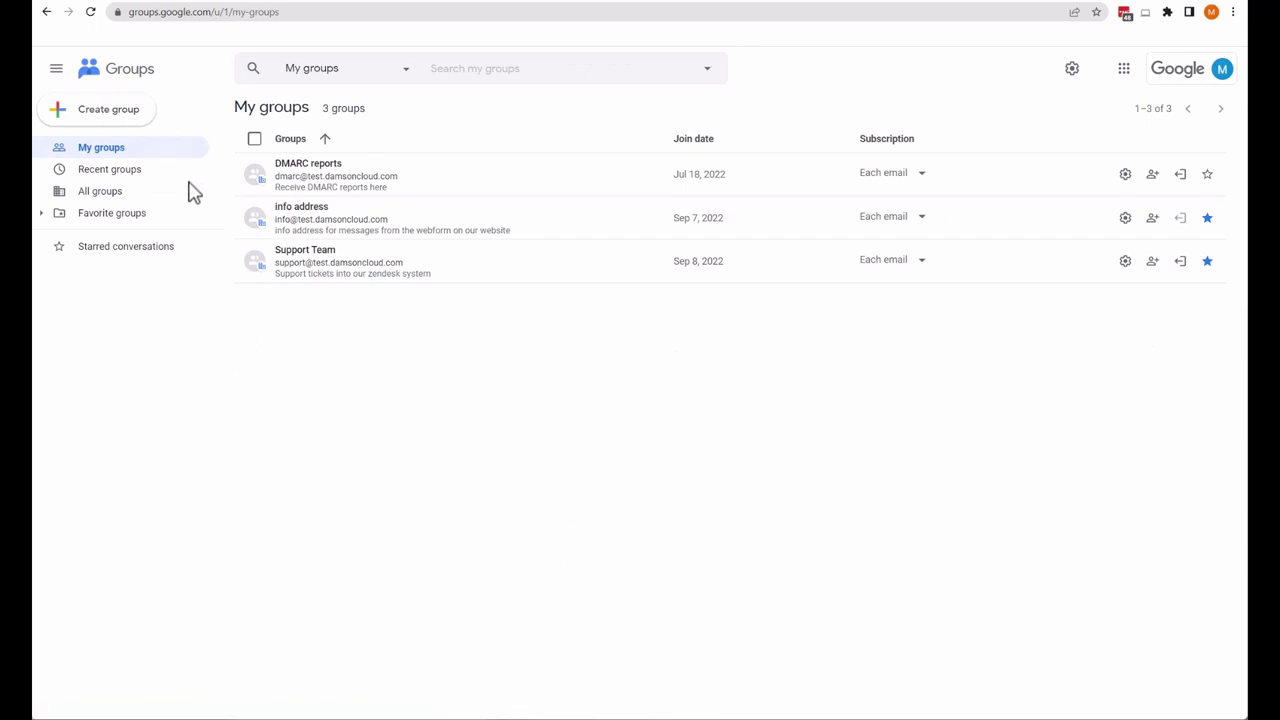
pyautogui.click(120, 118)
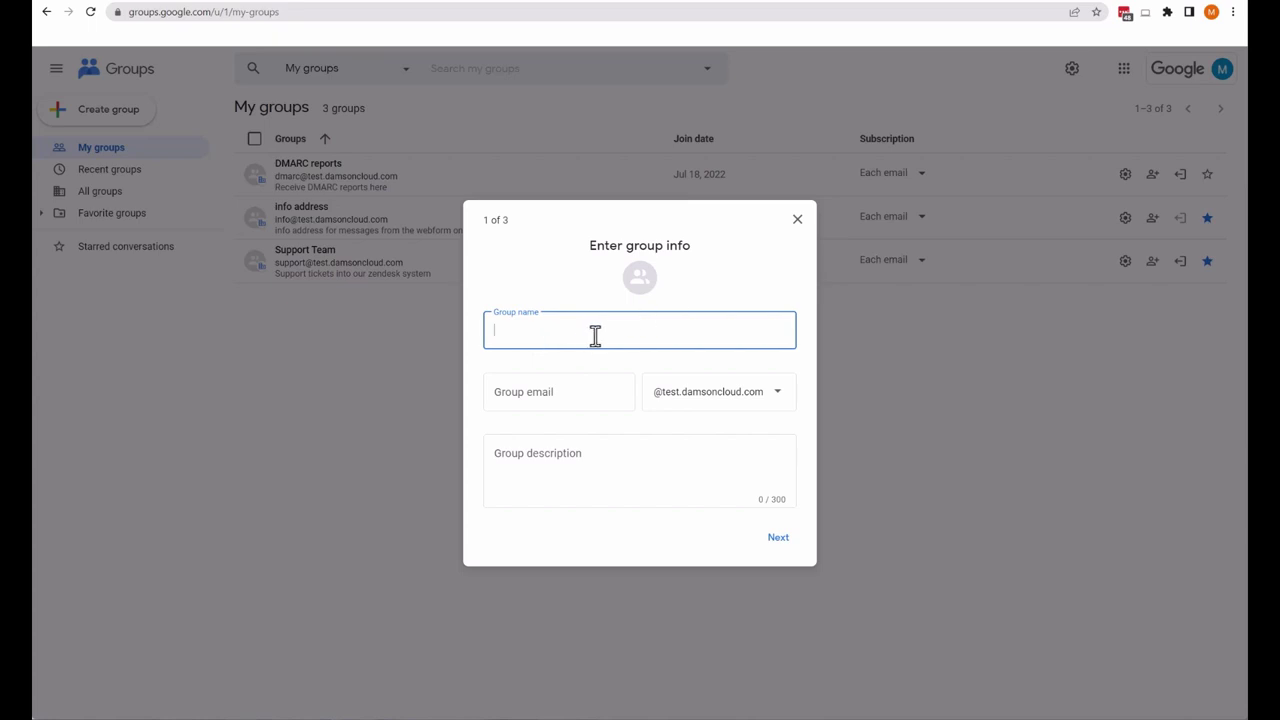
pyautogui.click(561, 398)
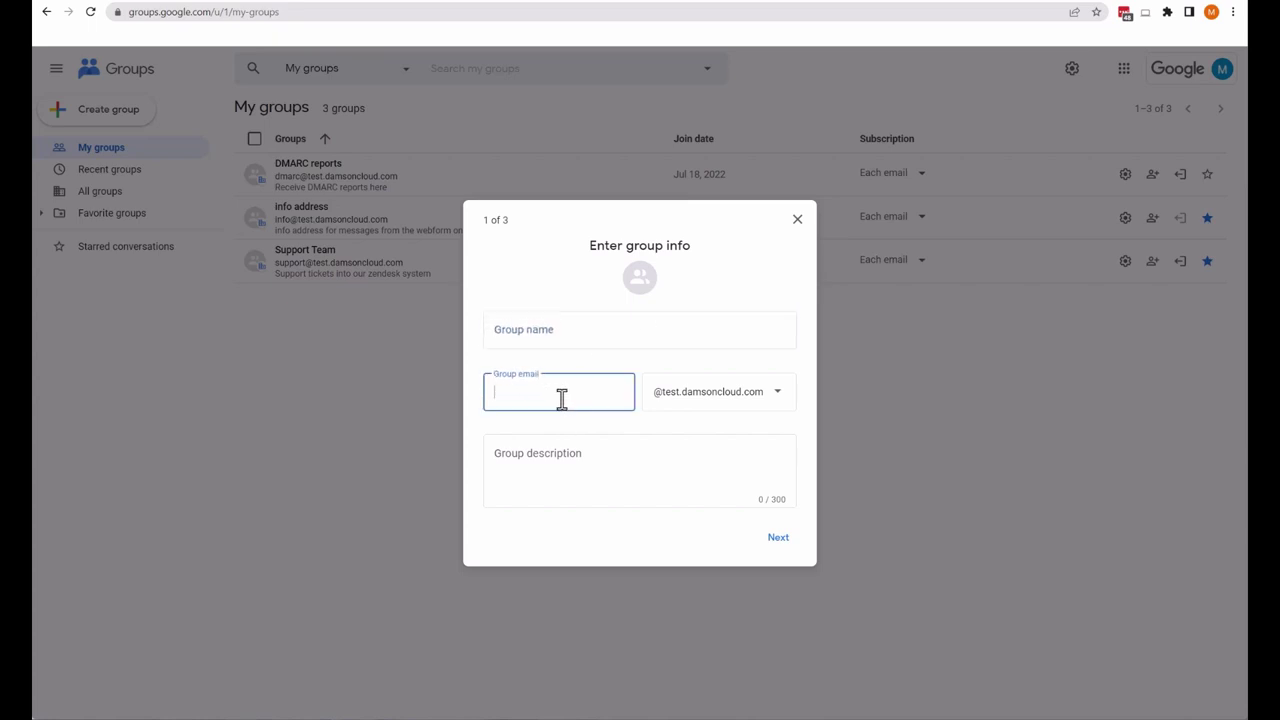
pyautogui.click(538, 454)
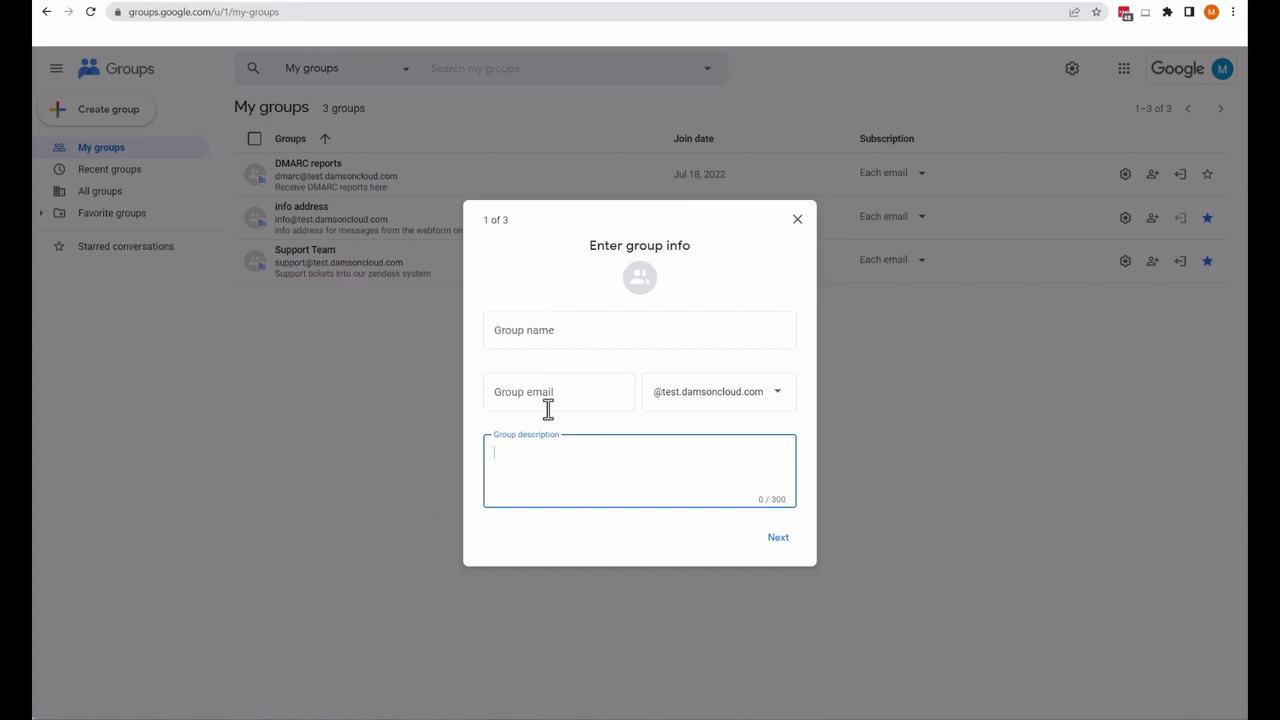
pyautogui.click(798, 221)
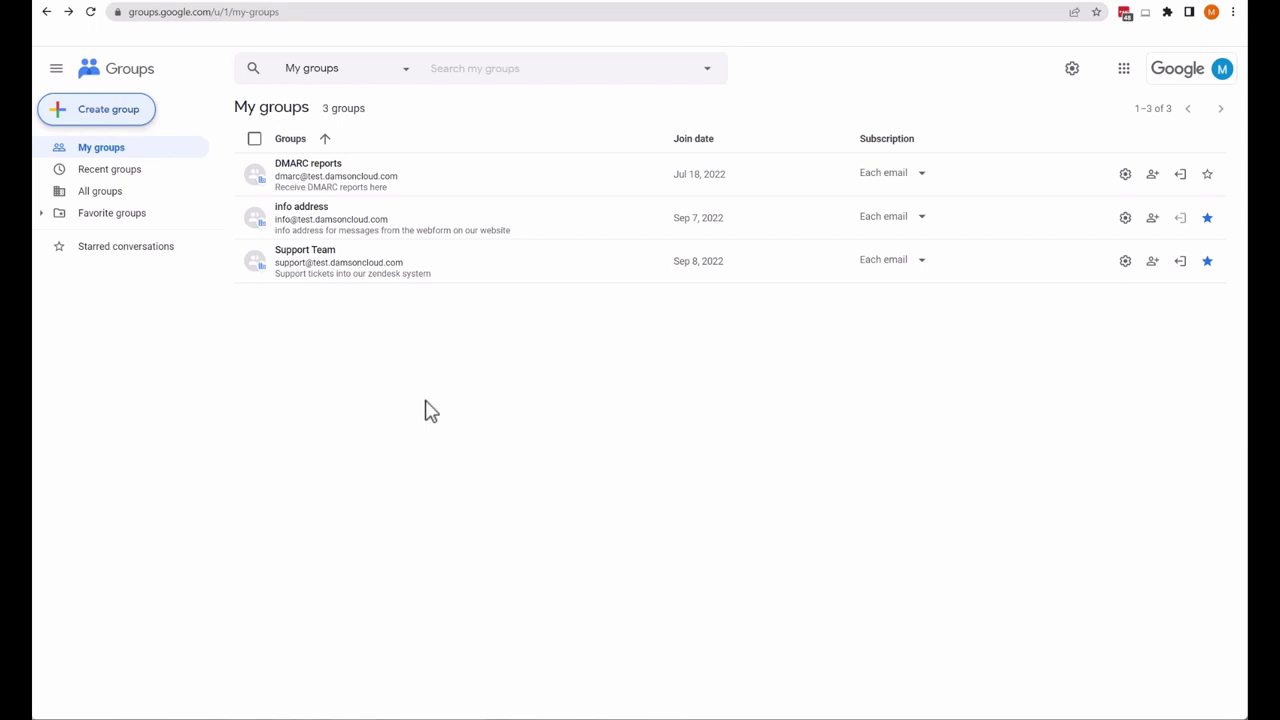
# Open the info address group's conversations, read the "Fwd: Mobile Application?" message and return to the conversation list.
pyautogui.click(309, 216)
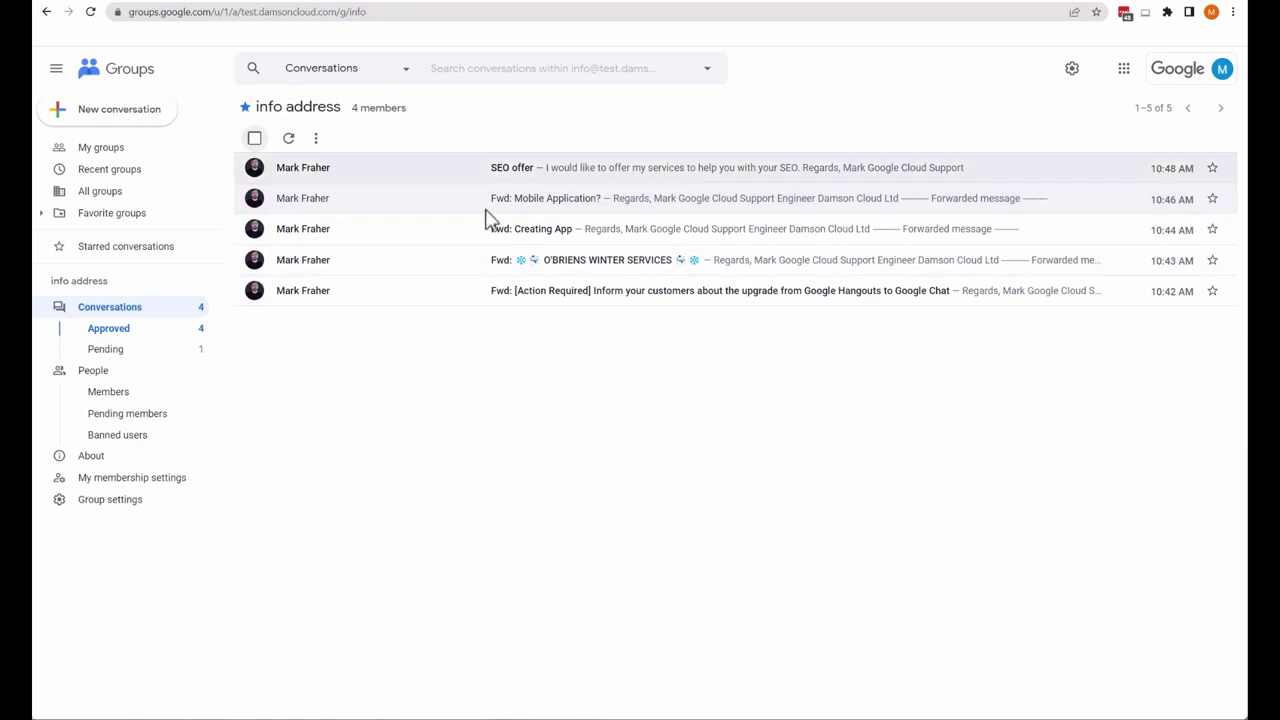
pyautogui.click(540, 205)
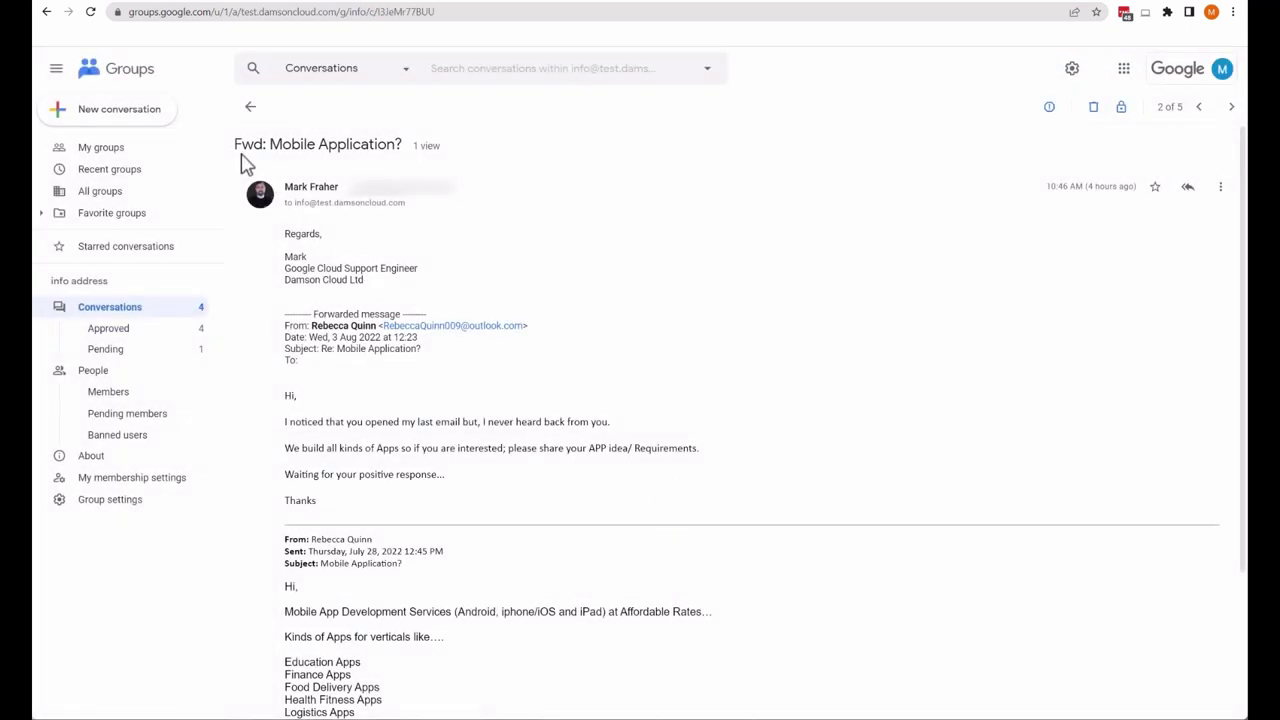
pyautogui.click(250, 110)
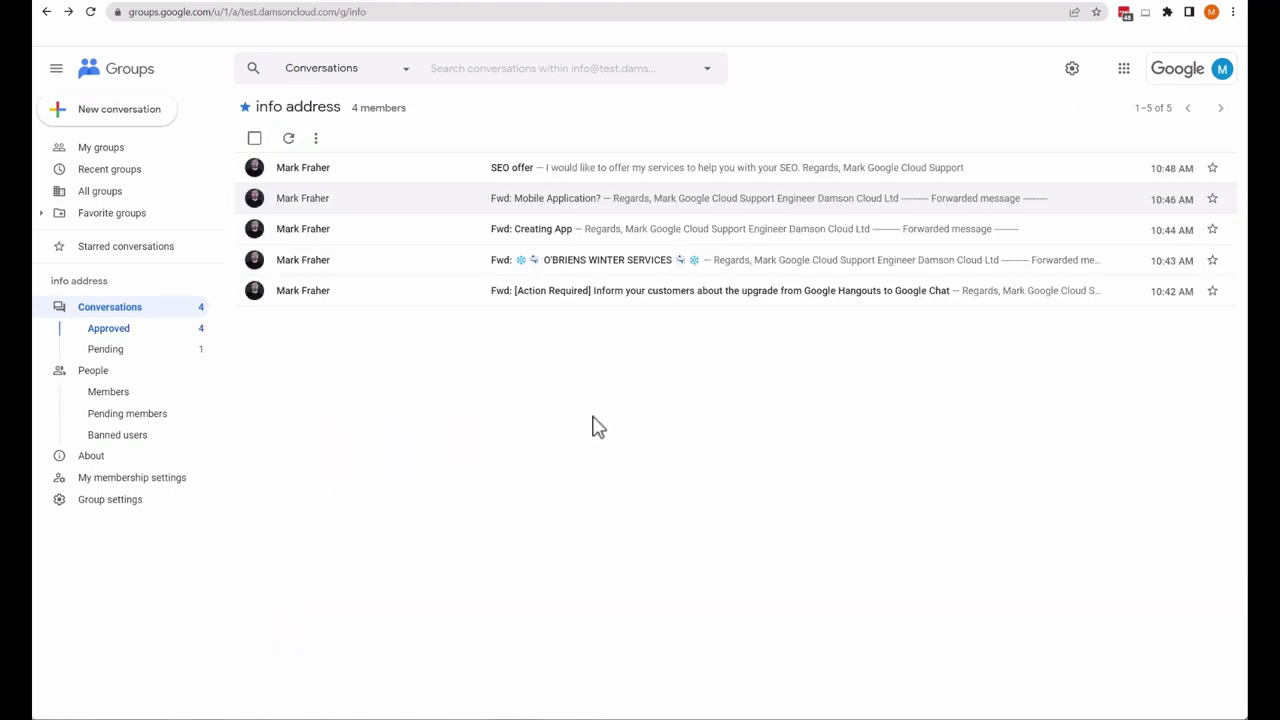
# From the list of all groups, add the Enterprise User directly to info address as a member with the Each email subscription.
pyautogui.click(101, 193)
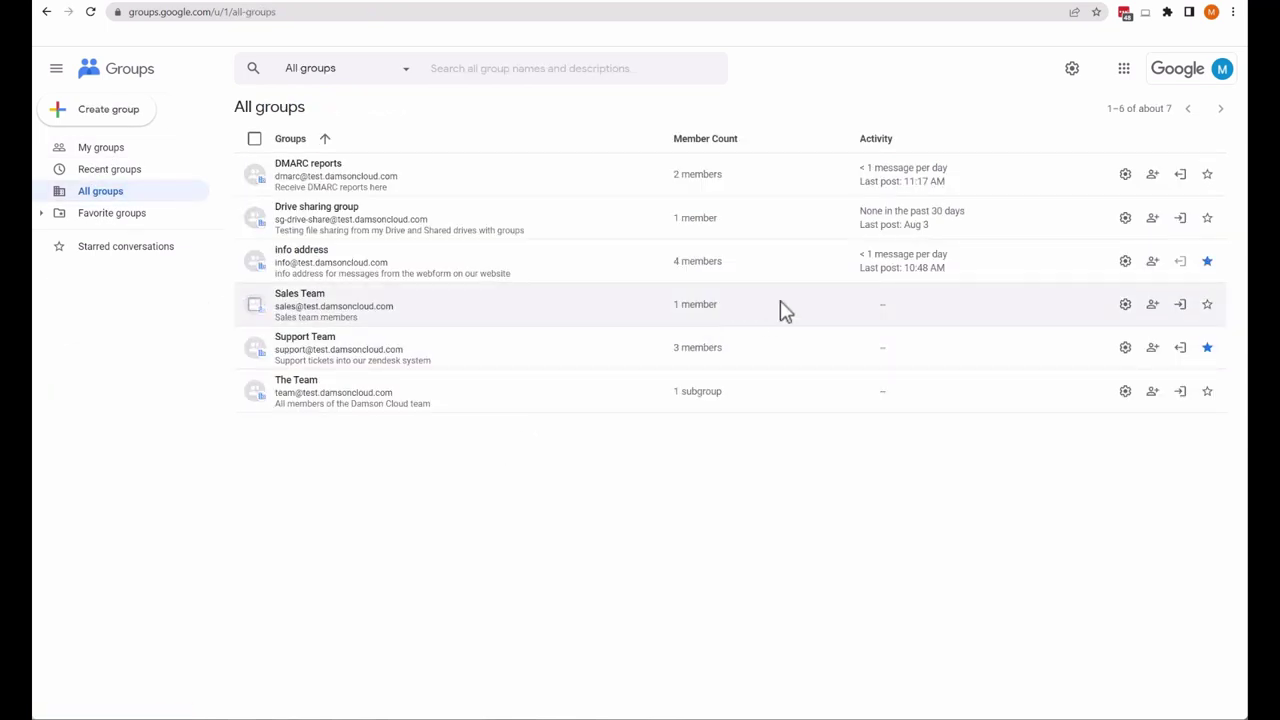
pyautogui.click(1153, 262)
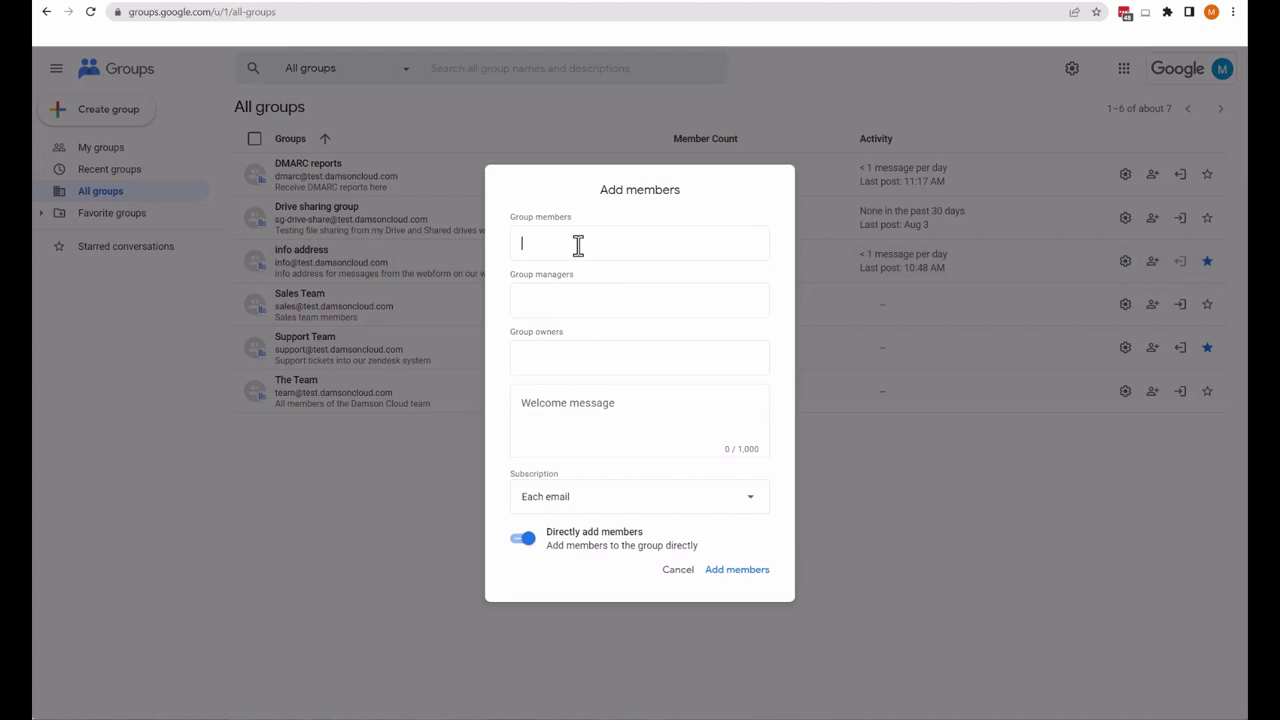
pyautogui.write('alex')
pyautogui.click(633, 292)
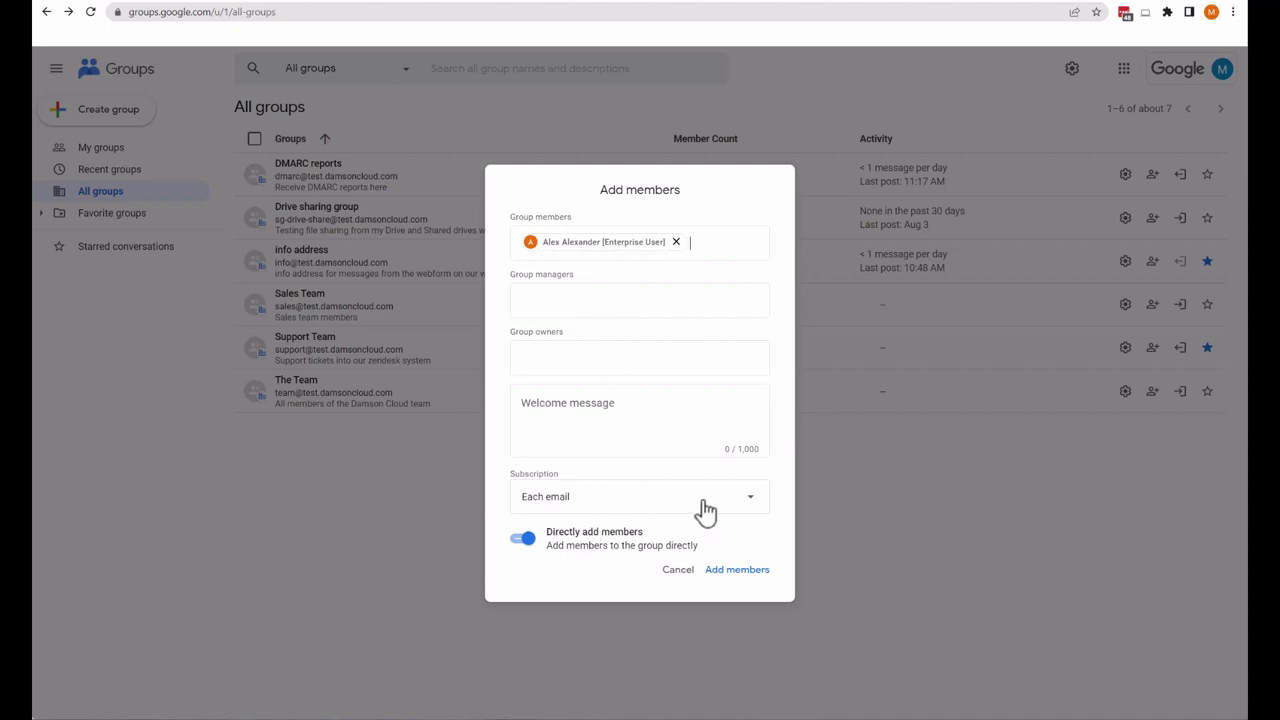
pyautogui.click(750, 498)
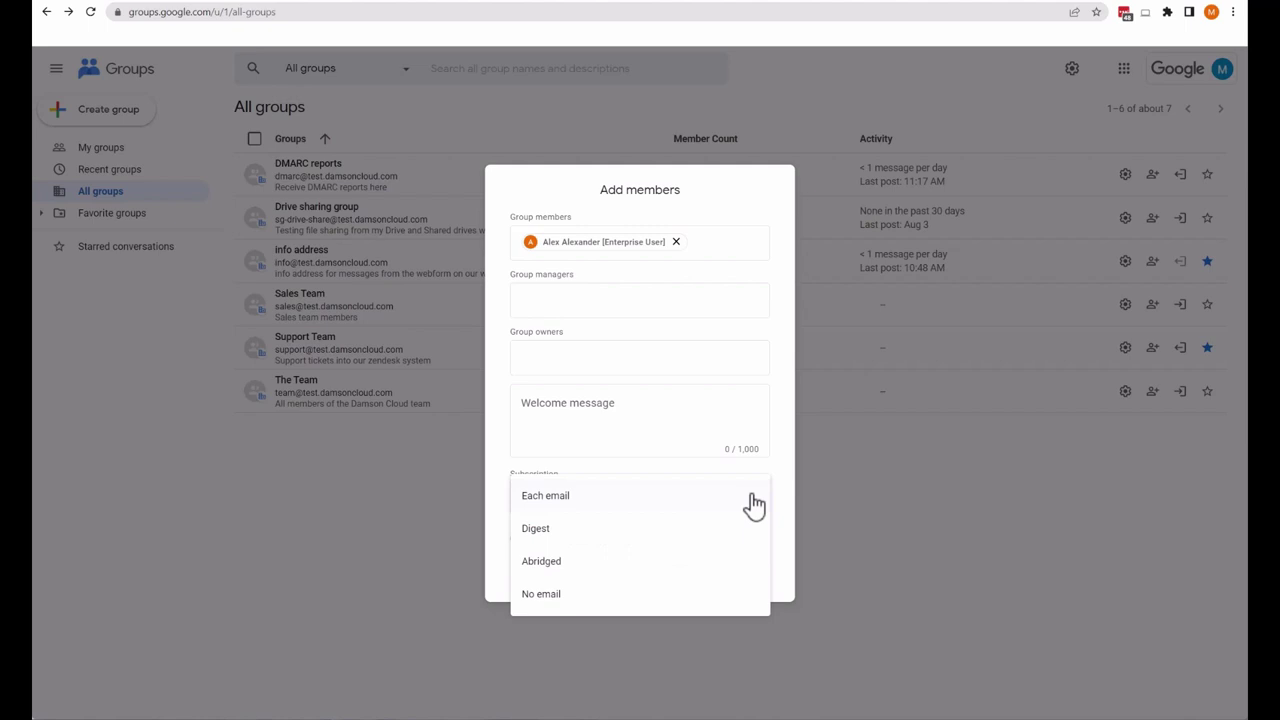
pyautogui.click(753, 506)
pyautogui.click(748, 571)
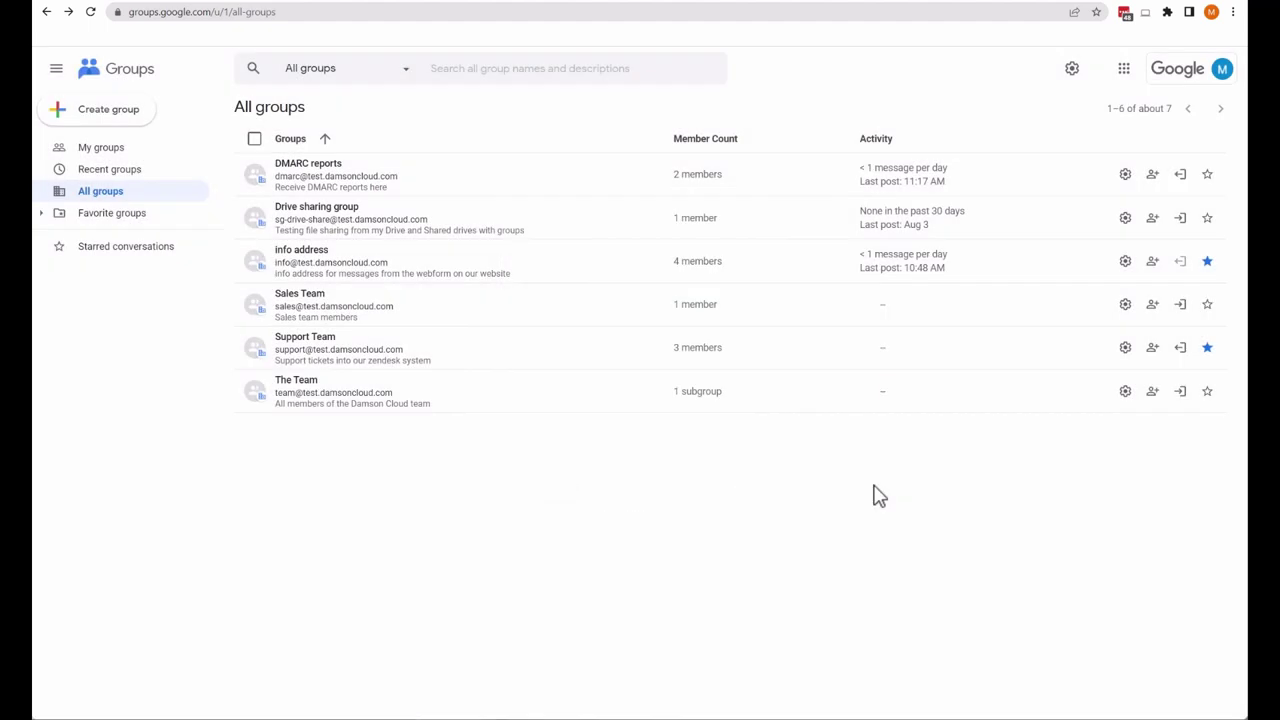
# Open the info address group's settings and examine its General and Member privacy sections, including name, email, description and access levels.
pyautogui.click(1125, 266)
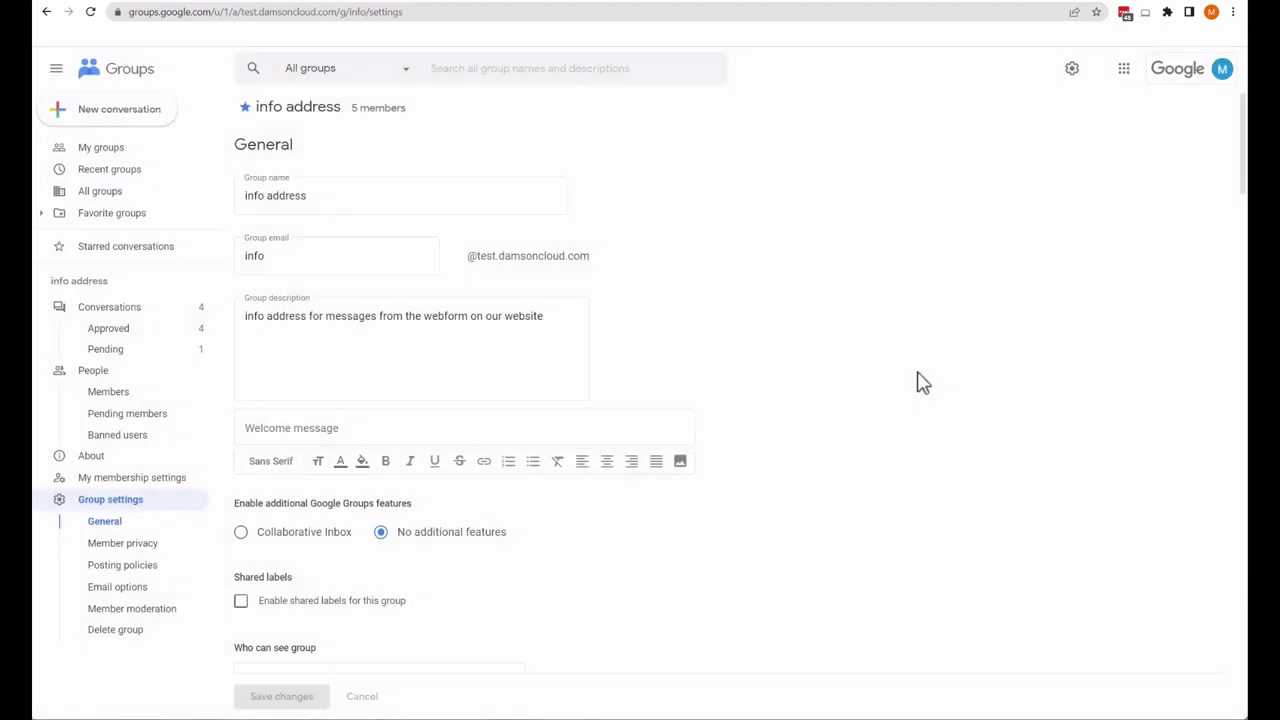
pyautogui.click(349, 197)
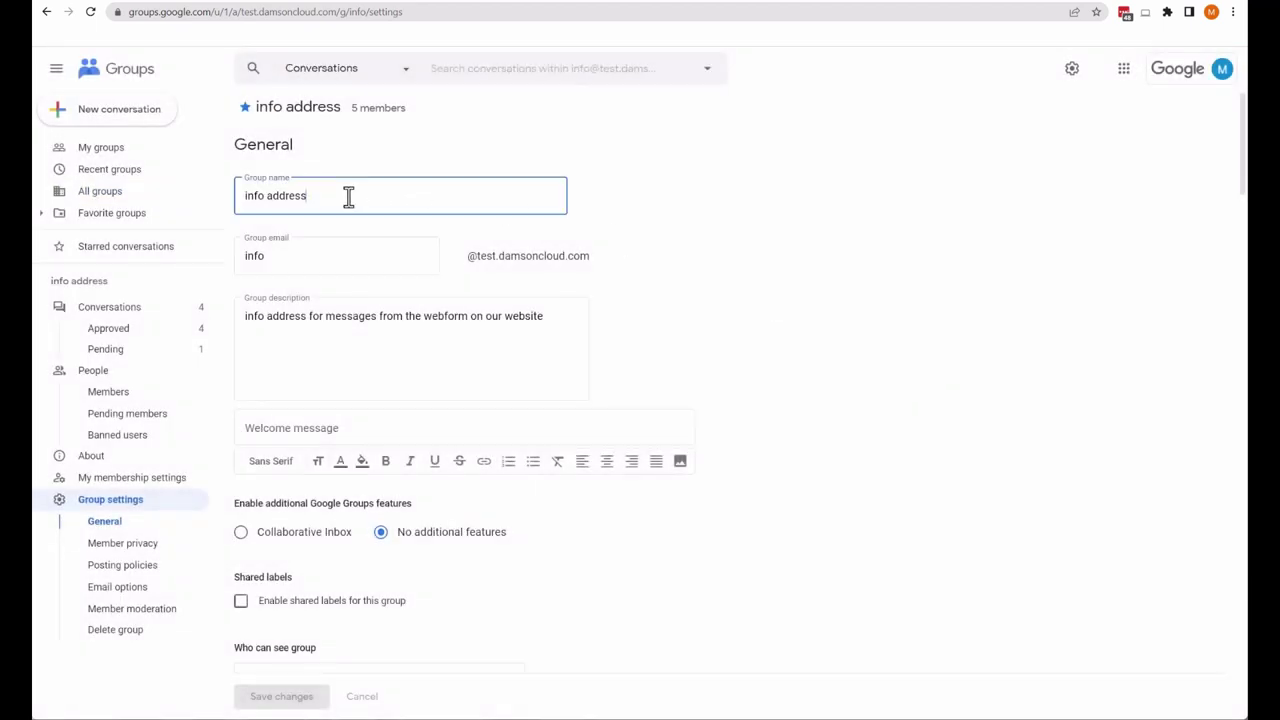
pyautogui.click(318, 263)
pyautogui.scroll(-1, 650, 255)
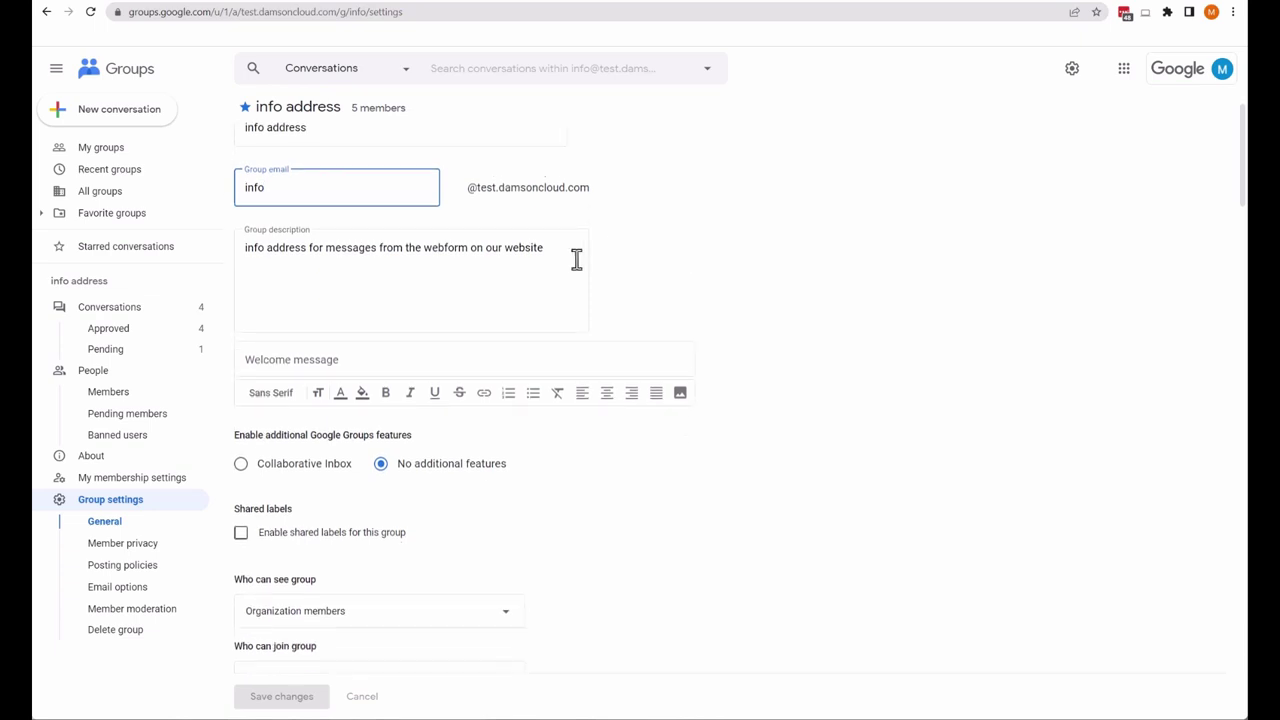
pyautogui.click(560, 248)
pyautogui.scroll(-3, 758, 265)
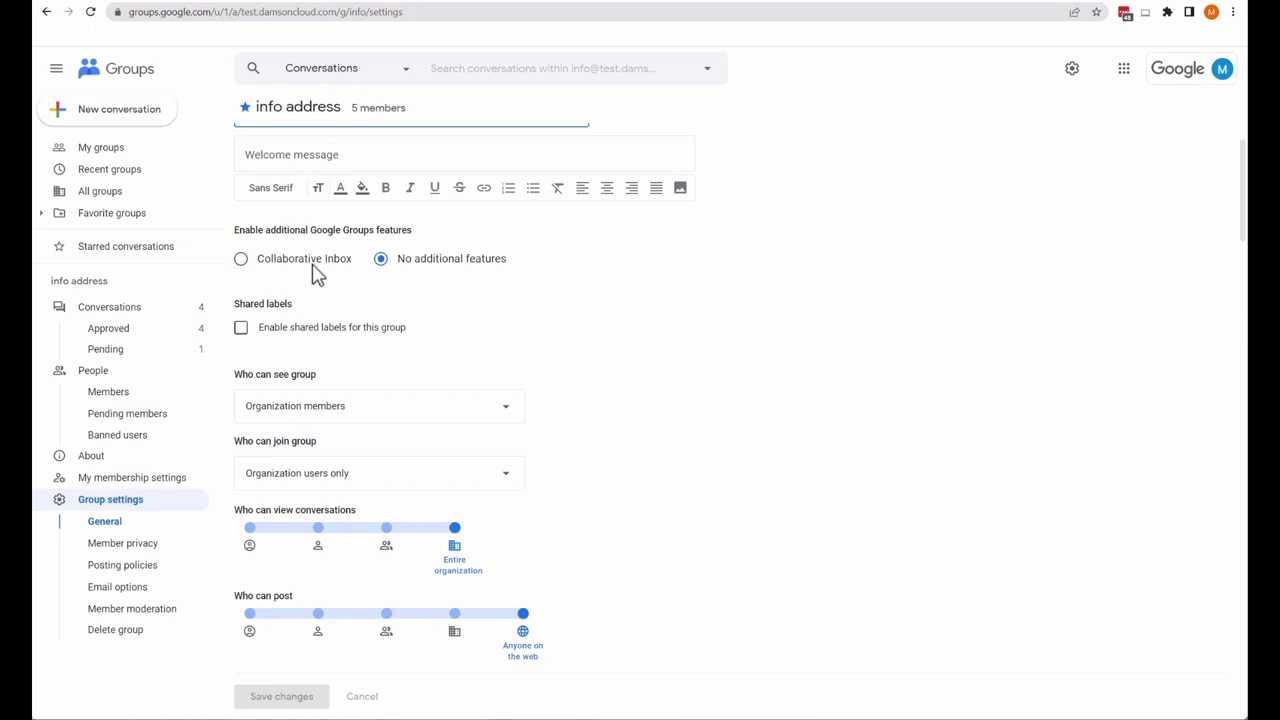
pyautogui.scroll(-1, 611, 323)
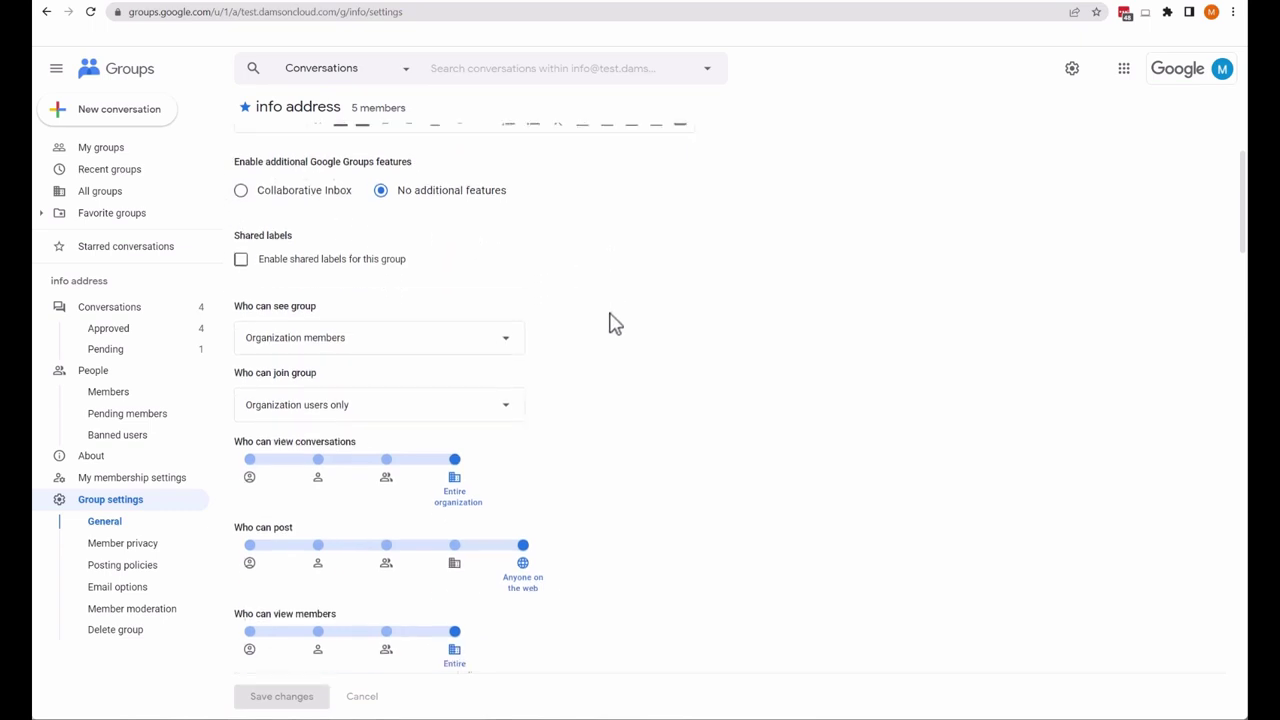
pyautogui.scroll(-1, 611, 323)
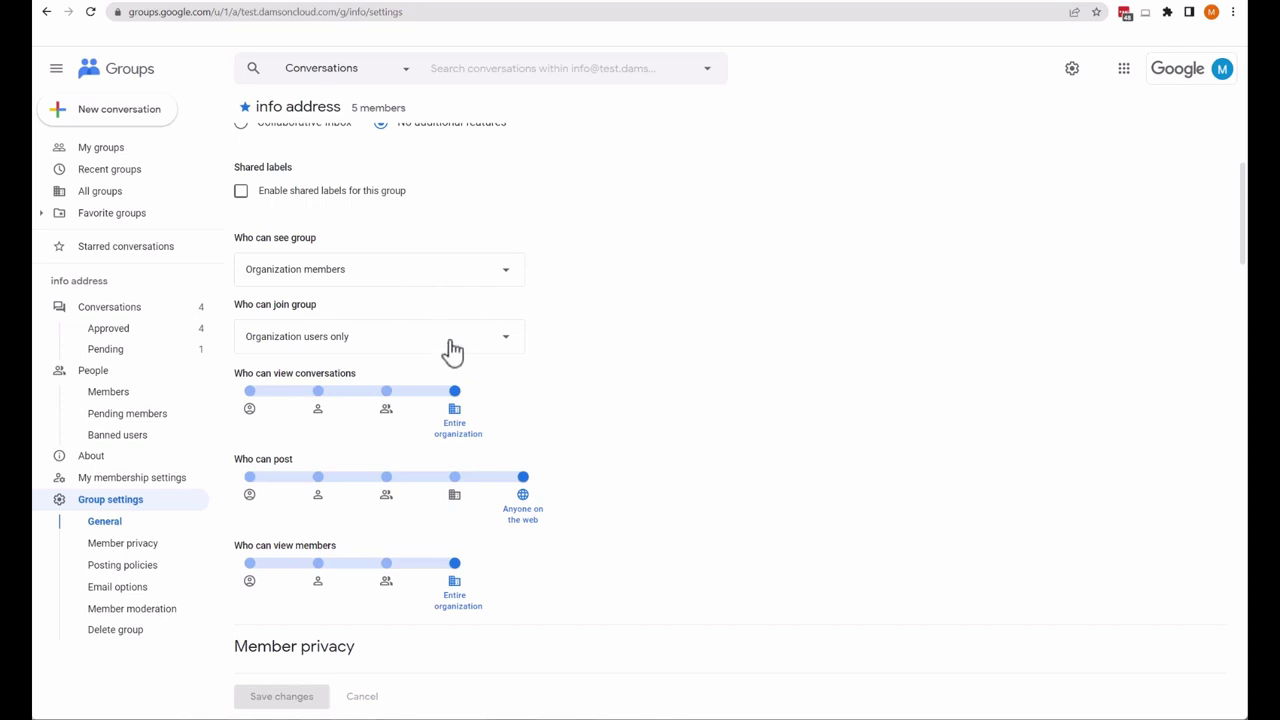
pyautogui.scroll(-1, 612, 335)
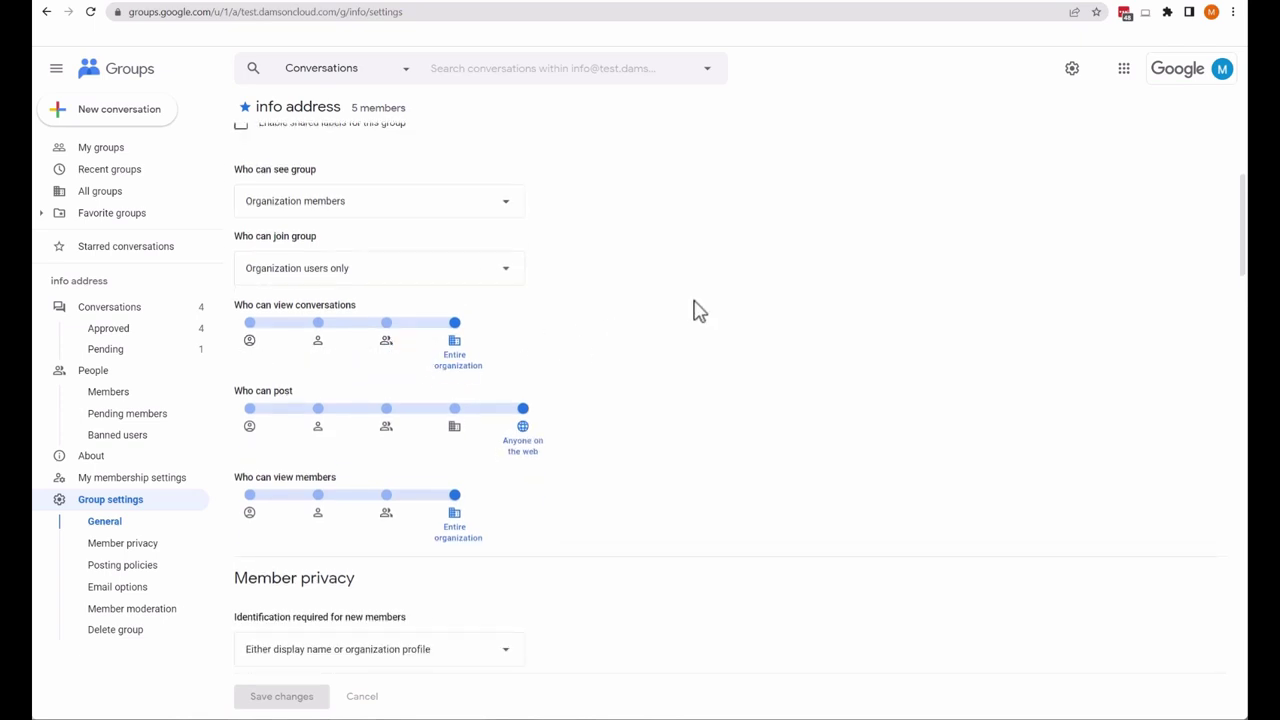
pyautogui.scroll(-2, 697, 310)
pyautogui.scroll(-2, 405, 310)
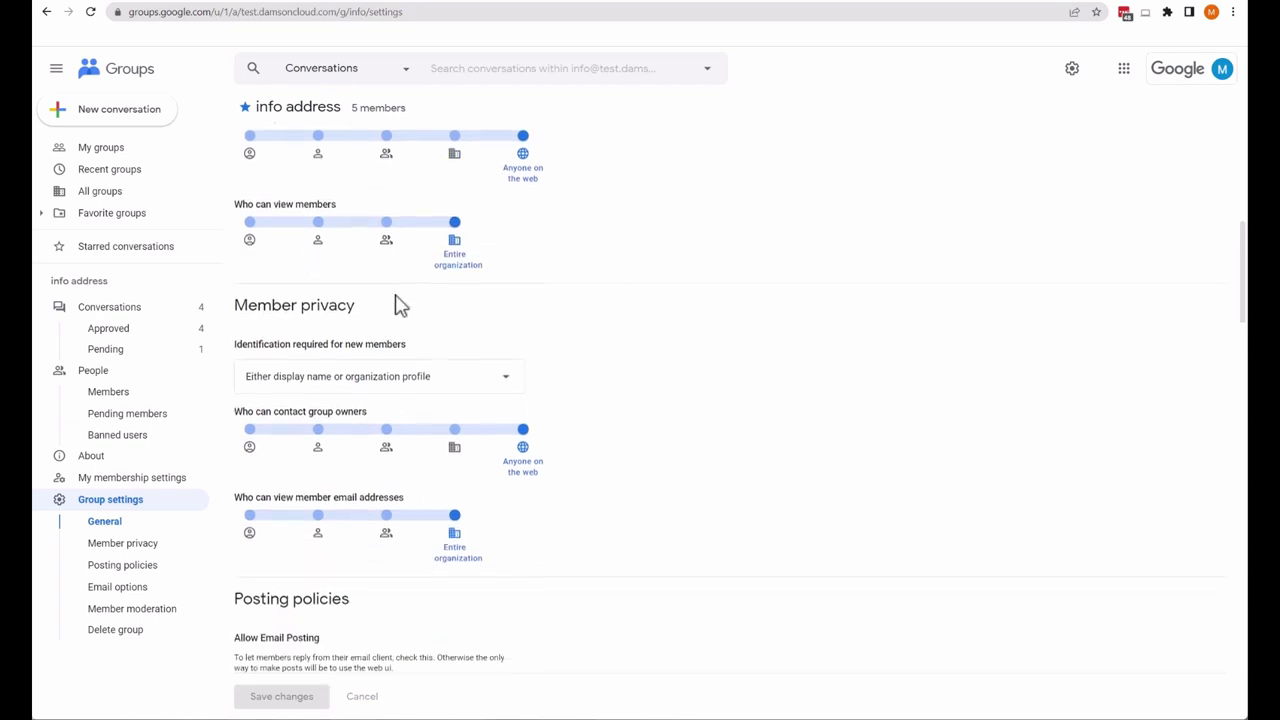
pyautogui.scroll(-2, 430, 300)
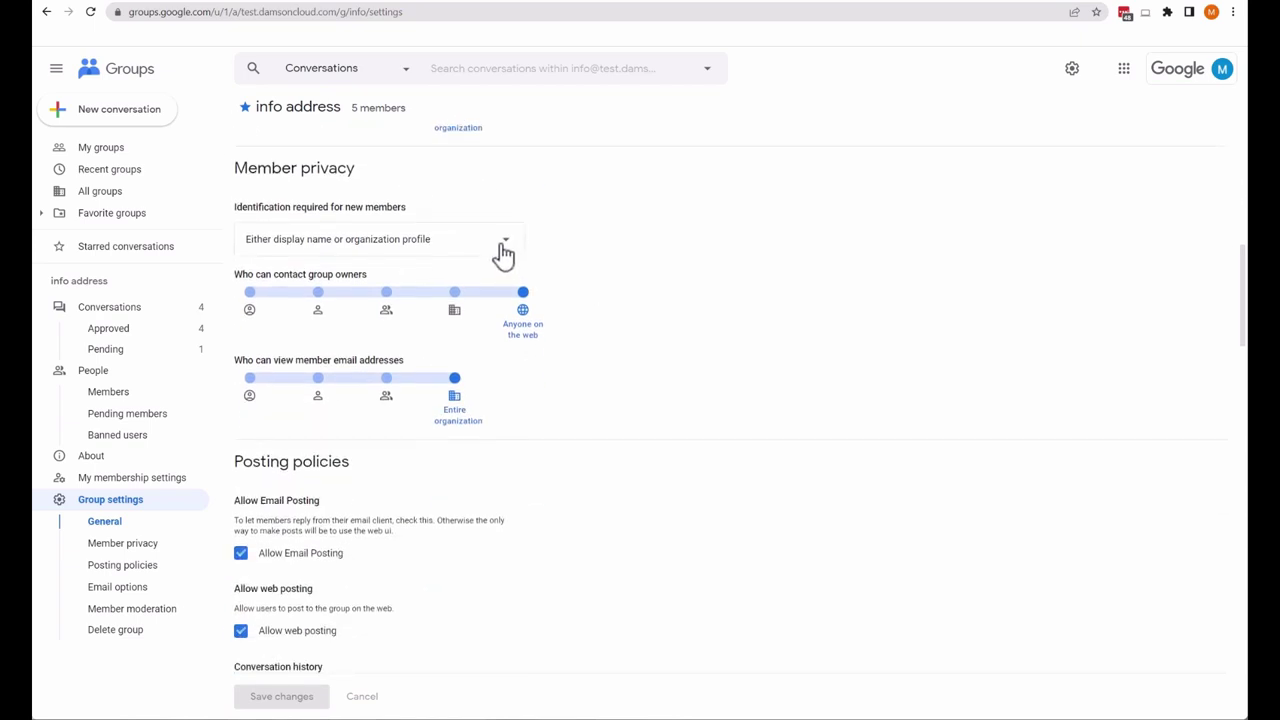
pyautogui.scroll(-1, 660, 254)
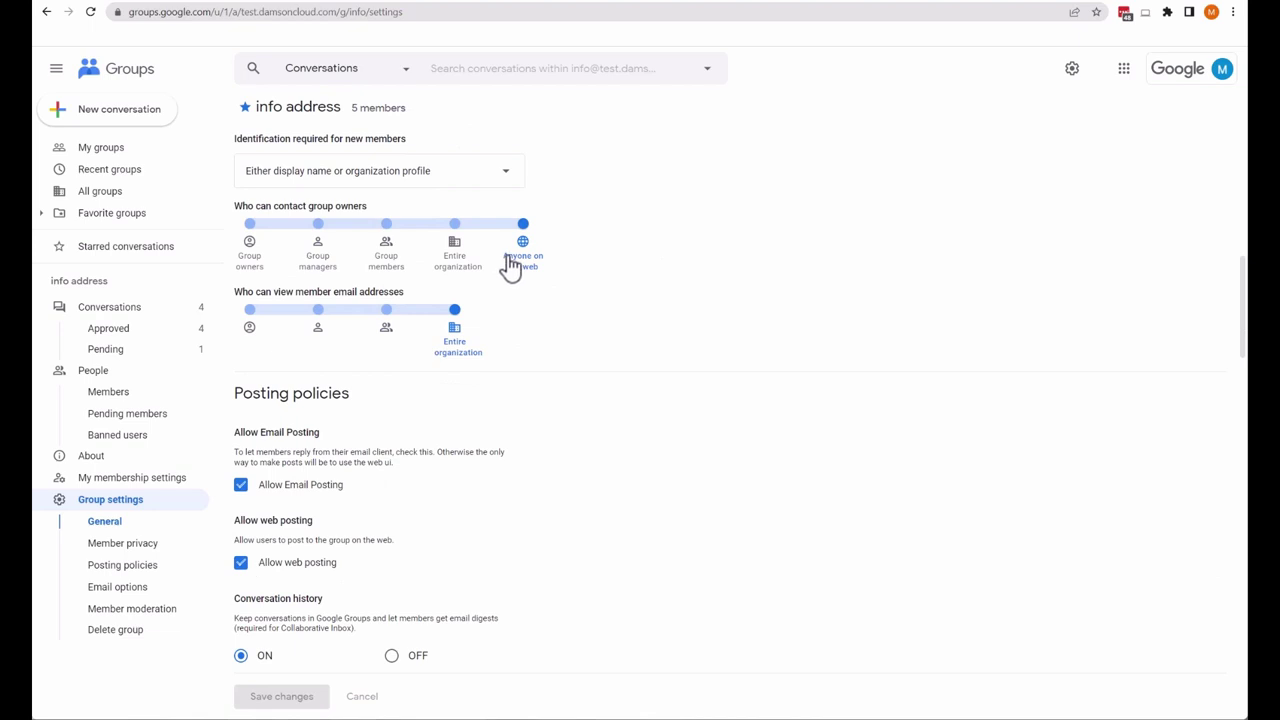
pyautogui.scroll(-1, 340, 260)
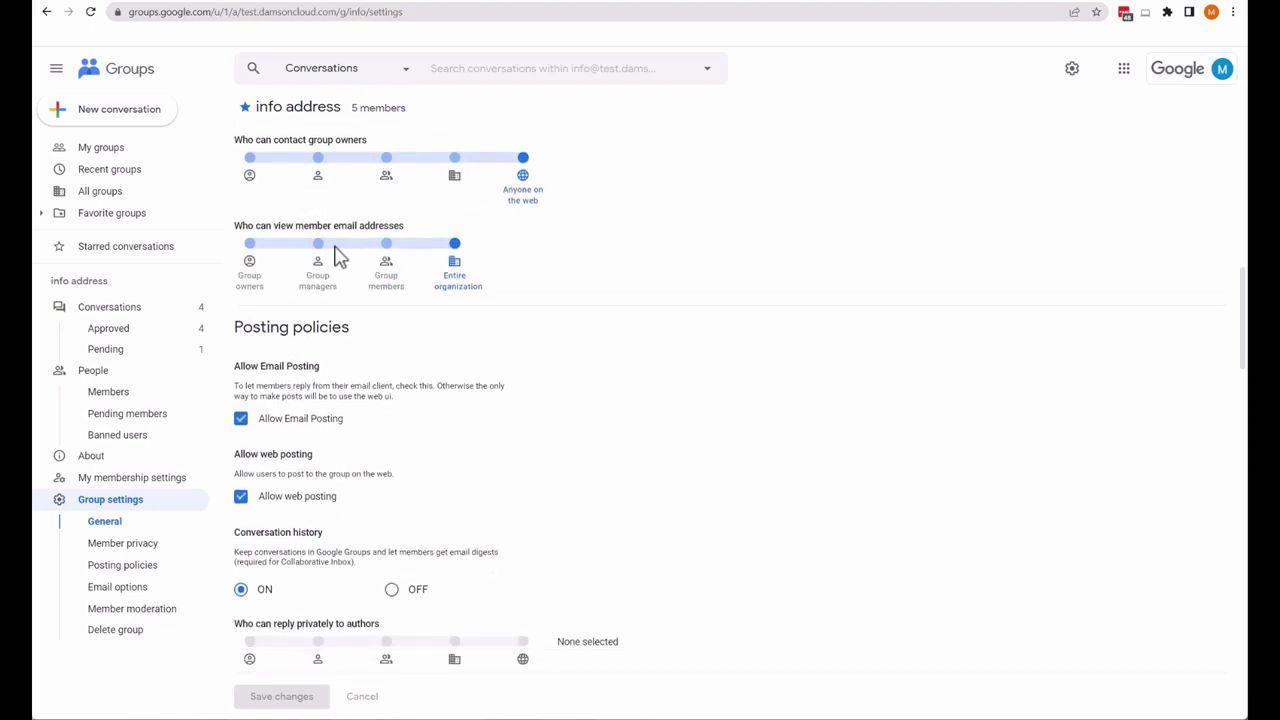
# Examine the group's Posting policies, from email and web posting and conversation history to attachment, moderation, post-as-group and default sender settings.
pyautogui.scroll(-2, 652, 282)
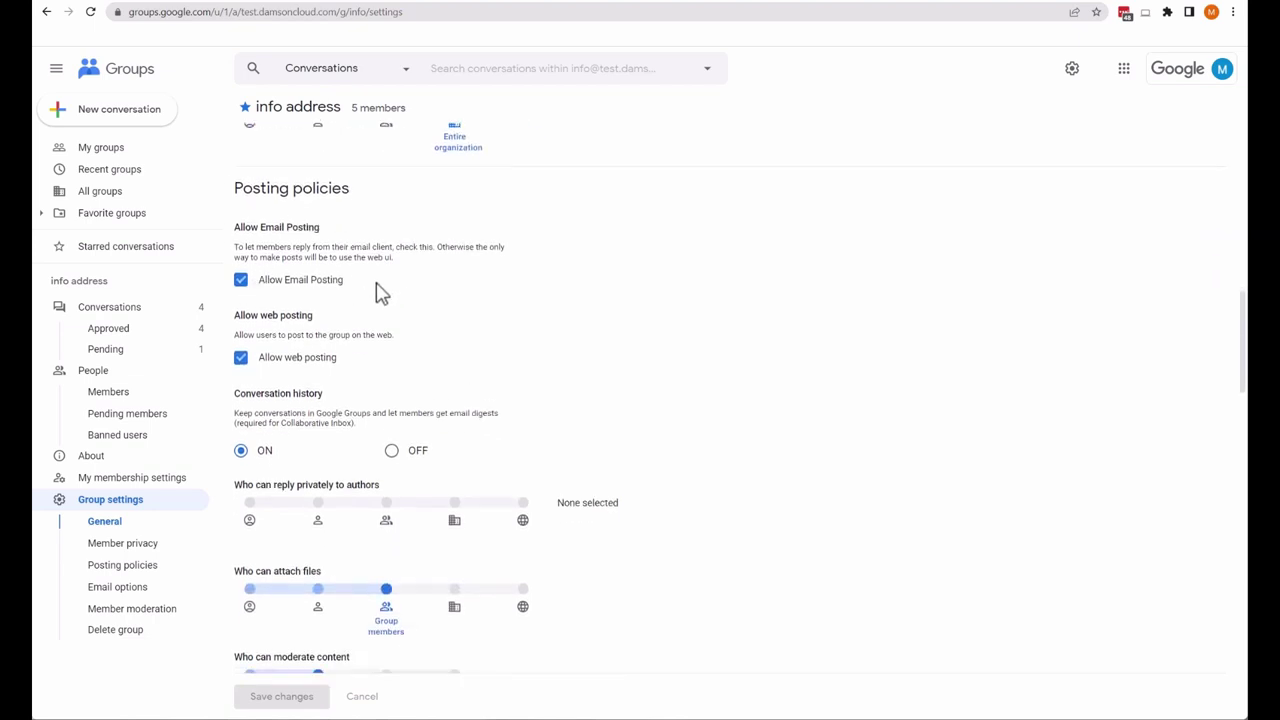
pyautogui.scroll(-3, 380, 290)
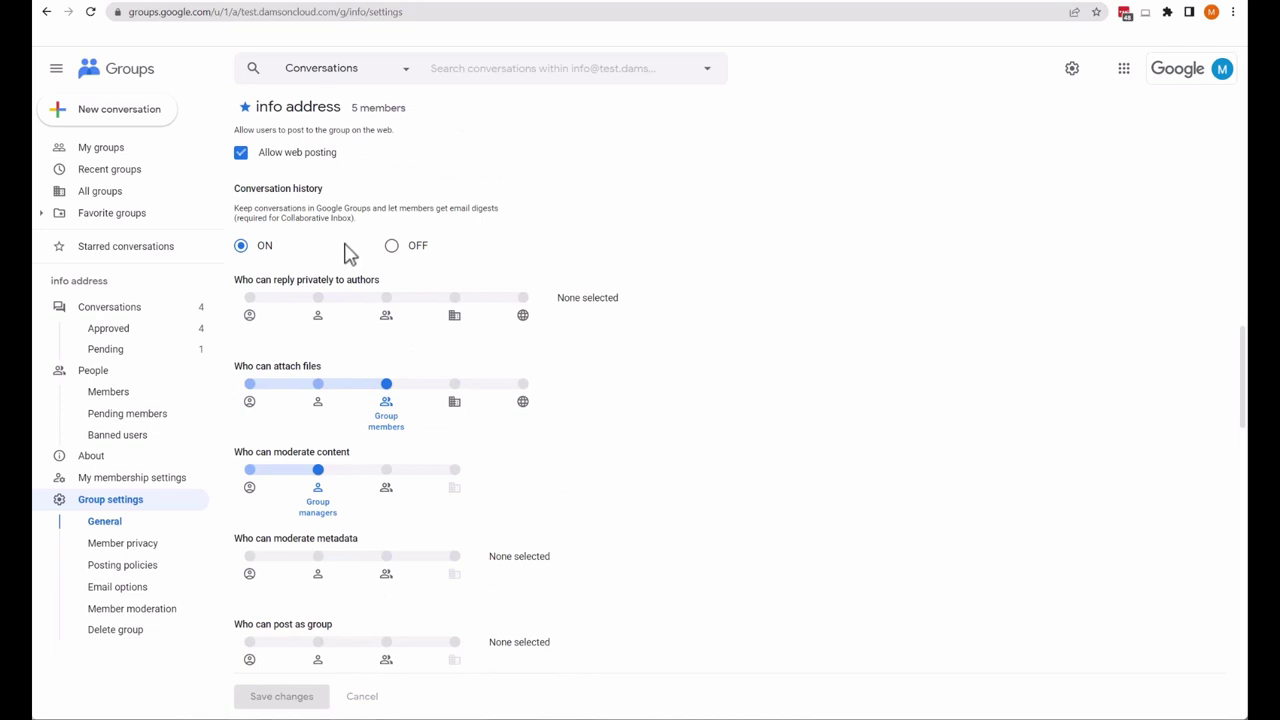
pyautogui.scroll(-1, 554, 254)
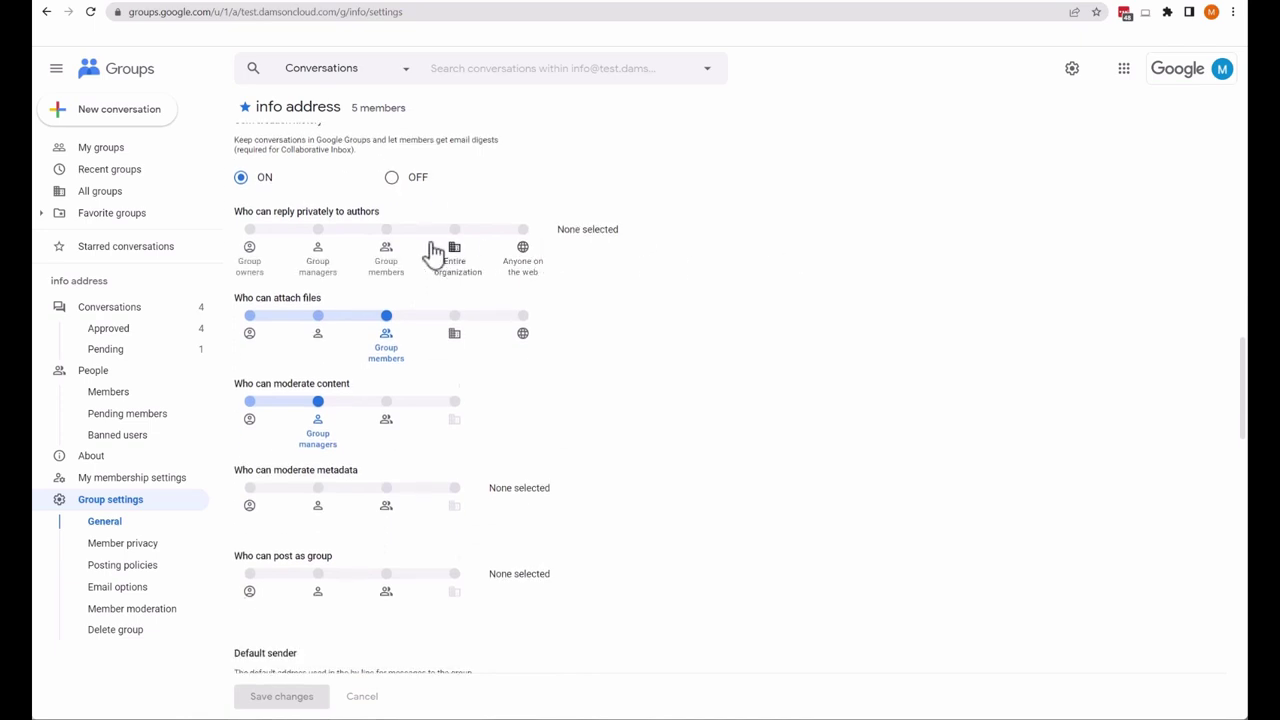
pyautogui.scroll(-1, 346, 277)
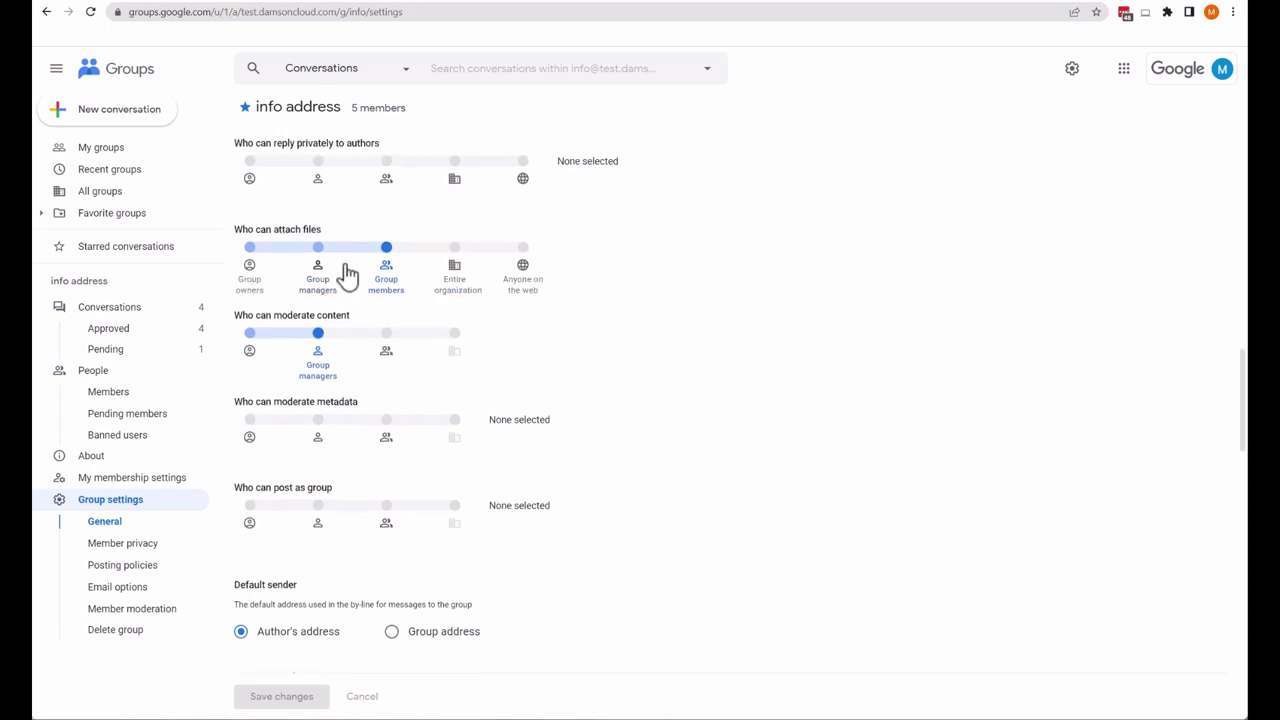
pyautogui.scroll(-1, 669, 323)
pyautogui.scroll(-1, 669, 323)
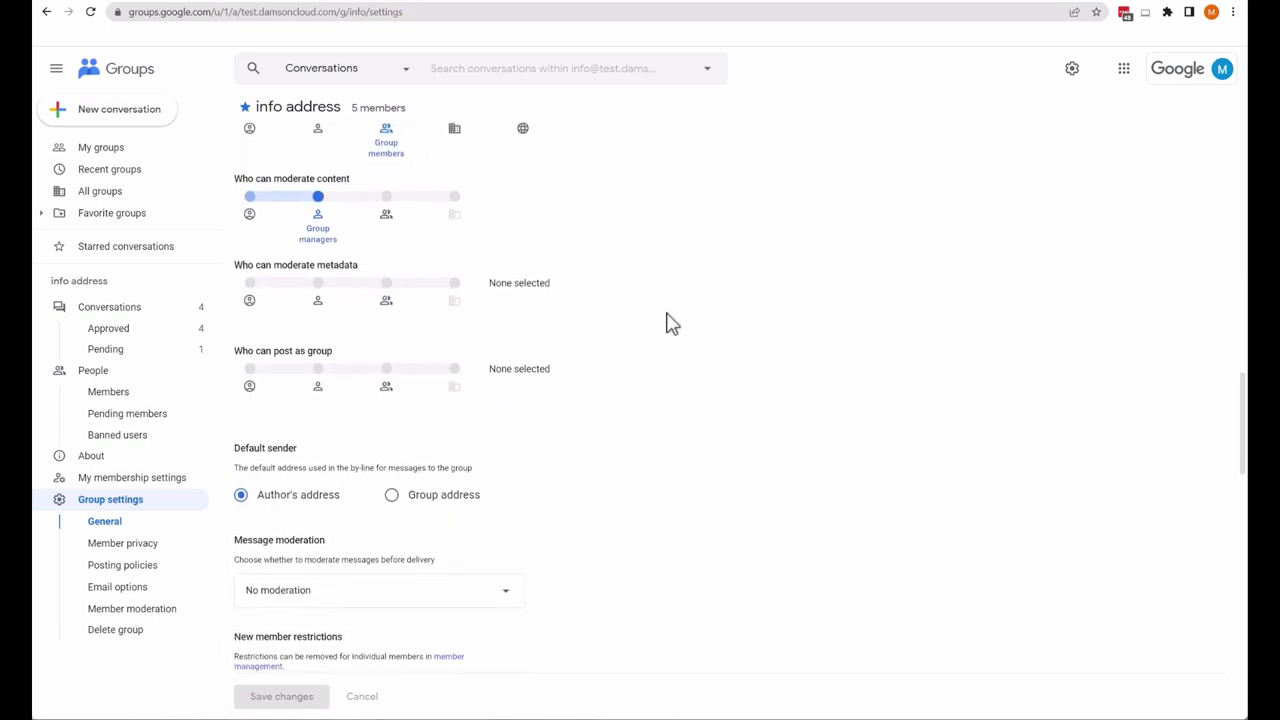
pyautogui.scroll(-1, 670, 323)
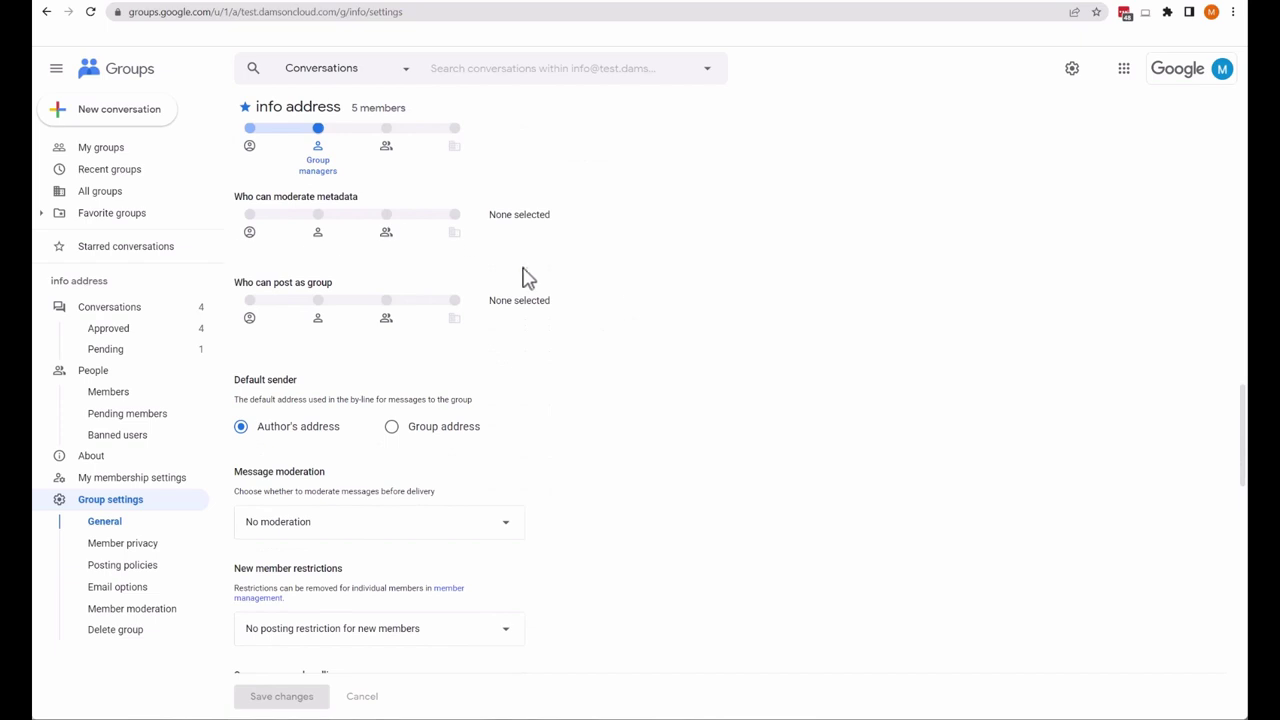
pyautogui.scroll(-1, 612, 289)
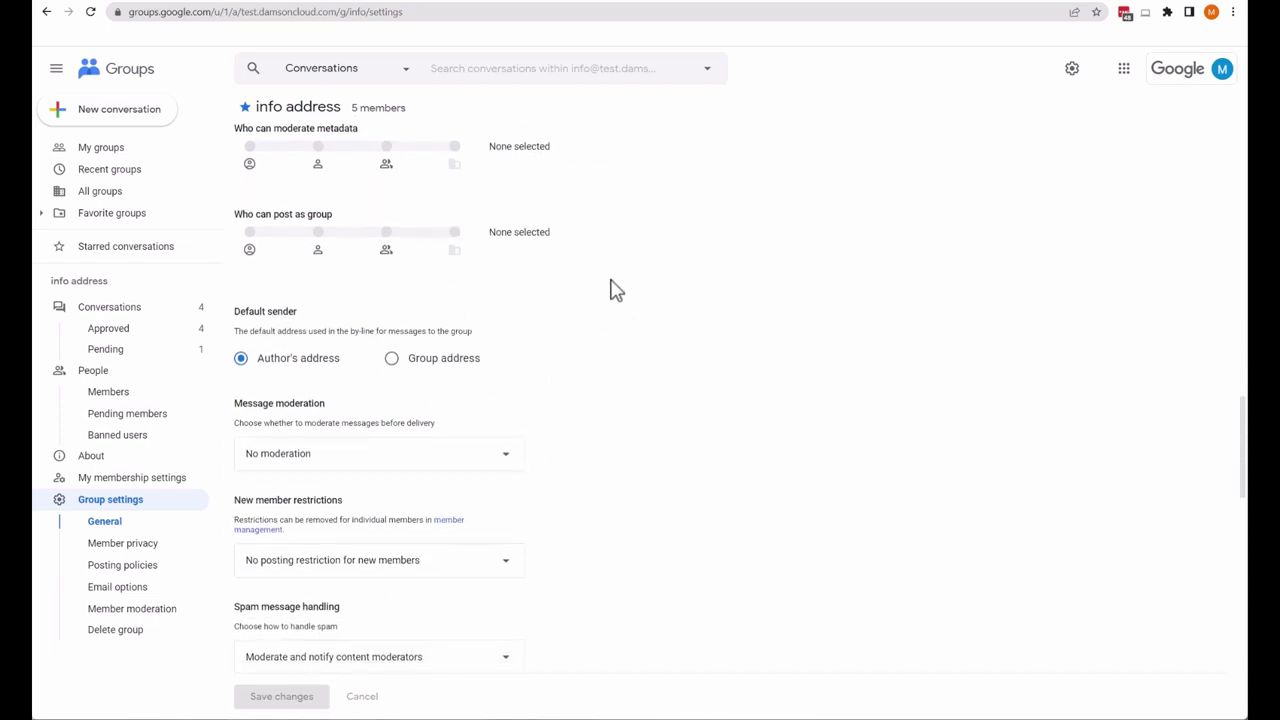
pyautogui.scroll(-1, 615, 290)
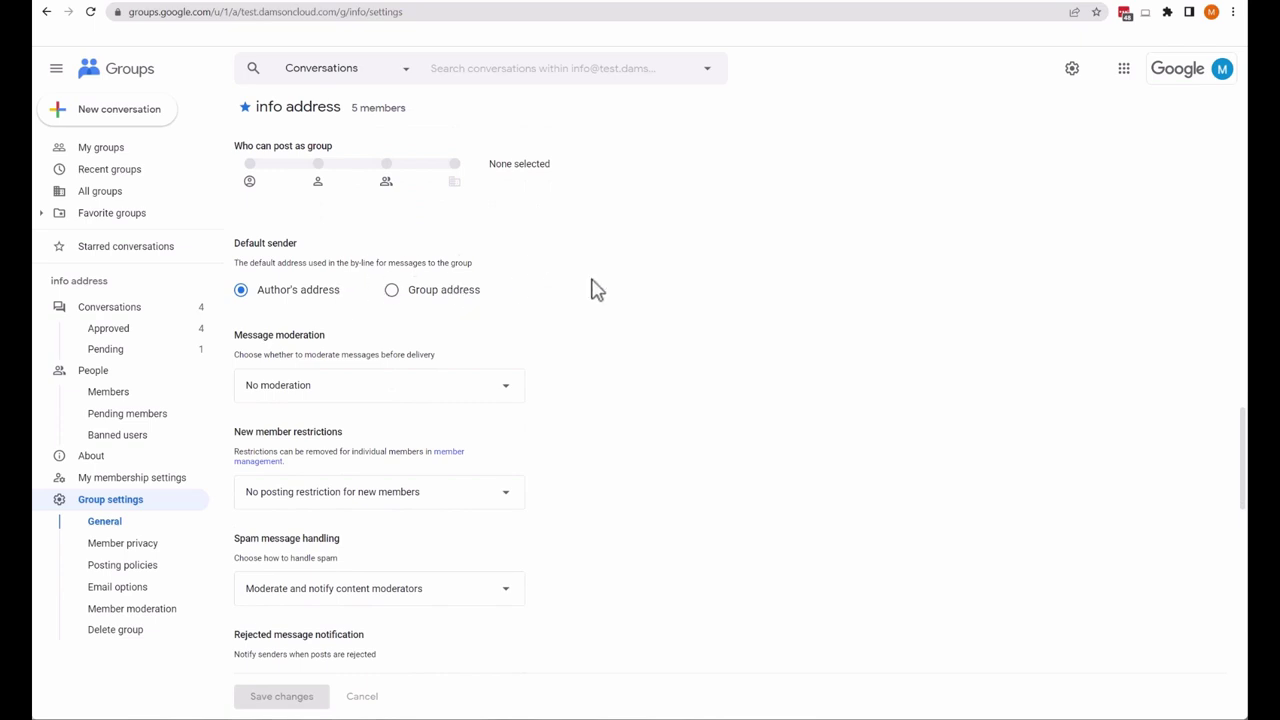
pyautogui.scroll(-2, 734, 283)
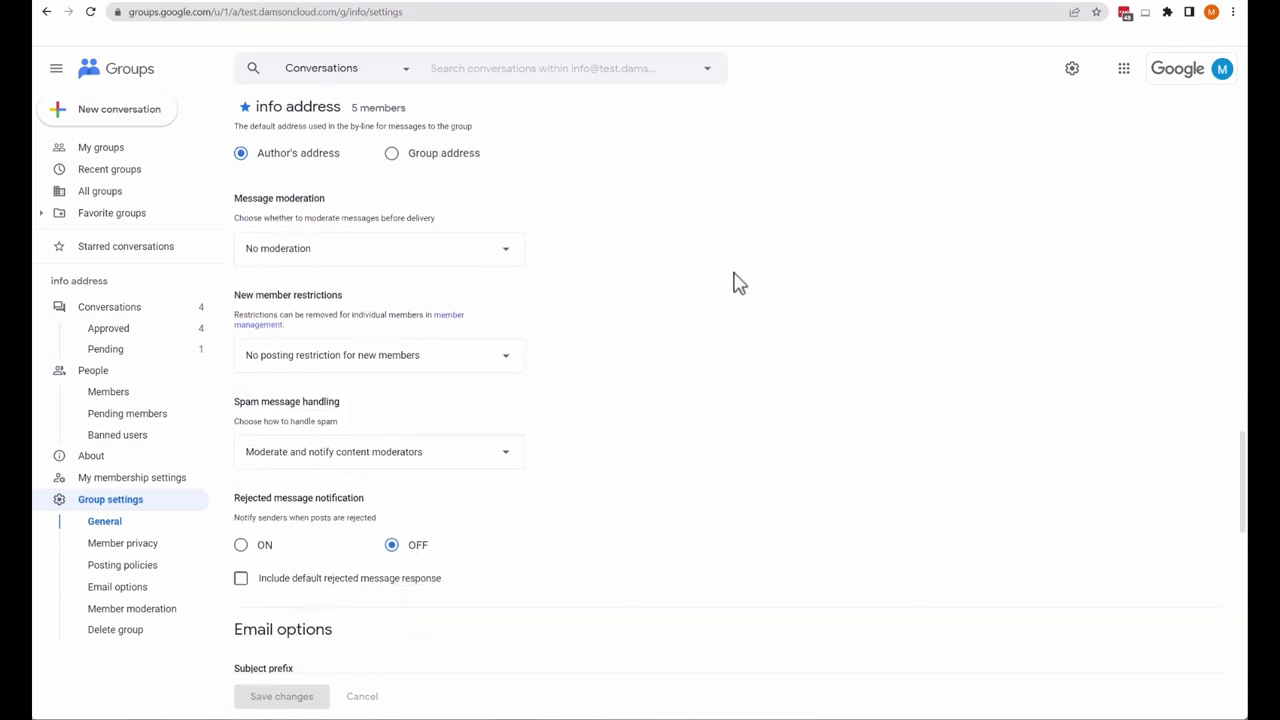
# View the available choices for message moderation, new member restrictions and spam message handling without changing any of them.
pyautogui.click(494, 252)
pyautogui.click(645, 248)
pyautogui.scroll(-2, 645, 248)
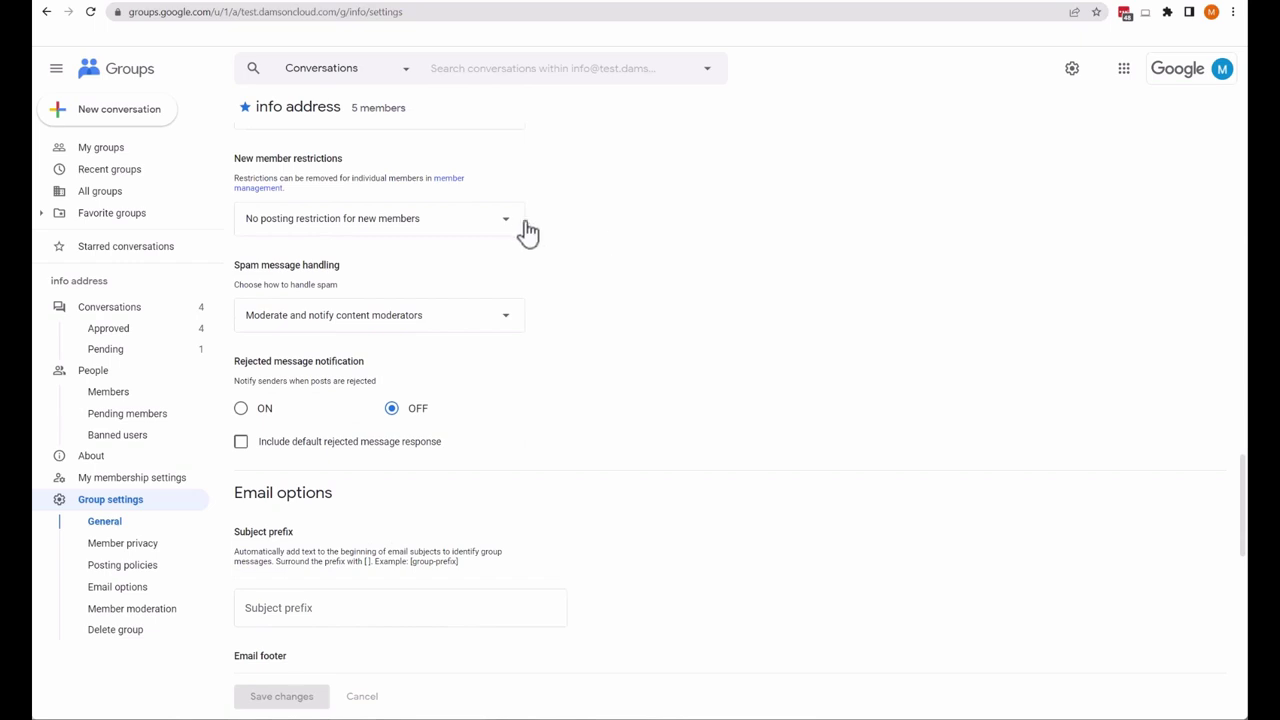
pyautogui.click(518, 226)
pyautogui.click(692, 226)
pyautogui.scroll(-1, 594, 231)
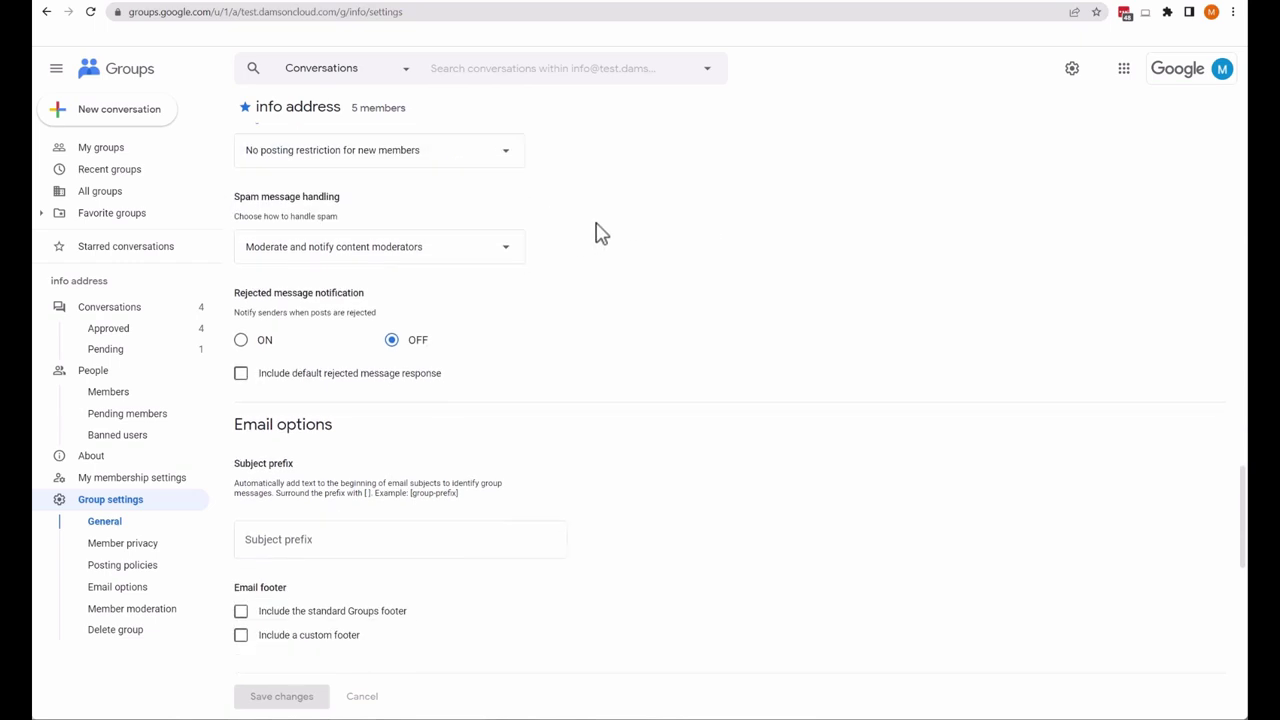
pyautogui.click(512, 257)
pyautogui.click(727, 217)
# Examine the Email options, including the choices for Post replies to, and the Member moderation and Delete group sections.
pyautogui.scroll(-2, 658, 218)
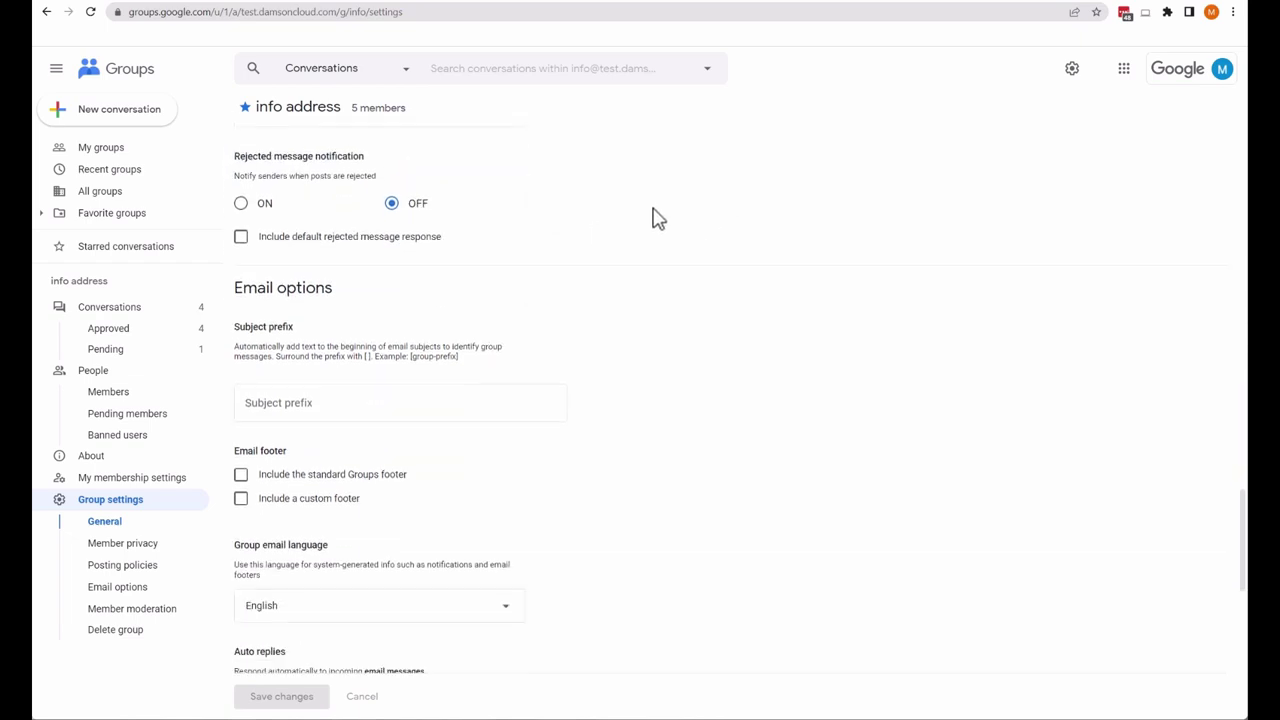
pyautogui.scroll(-3, 658, 218)
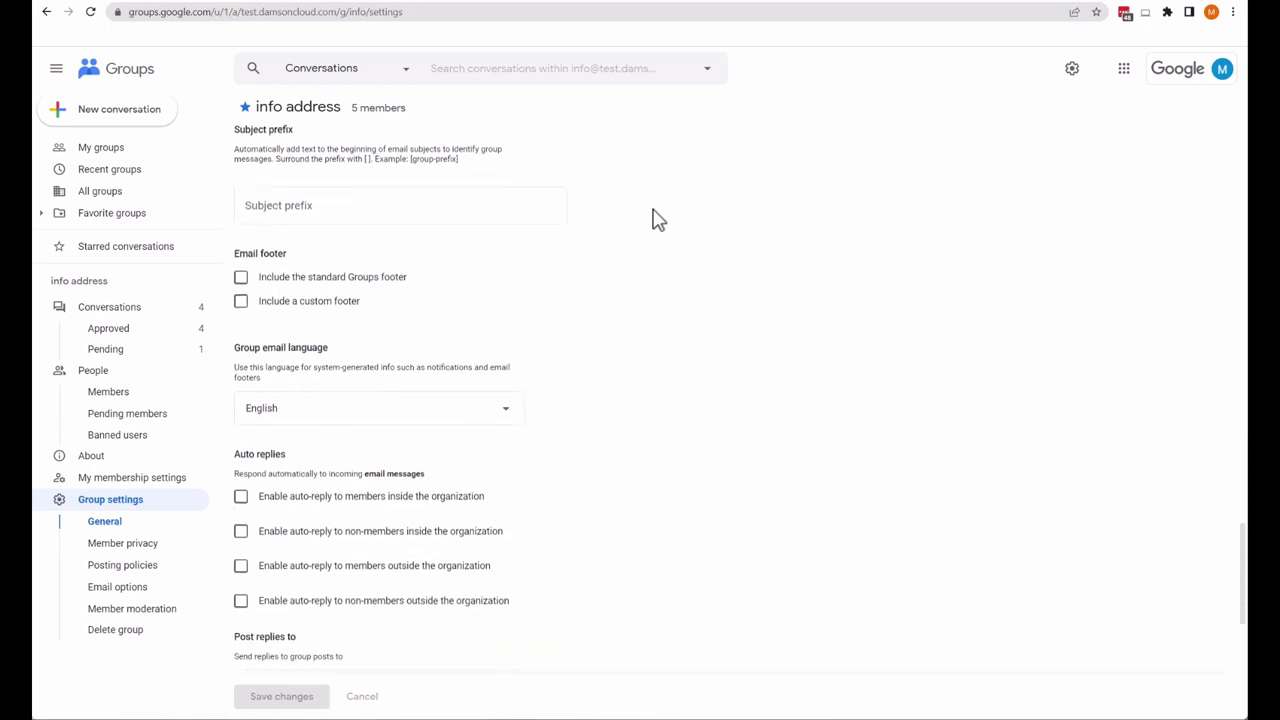
pyautogui.scroll(-2, 637, 283)
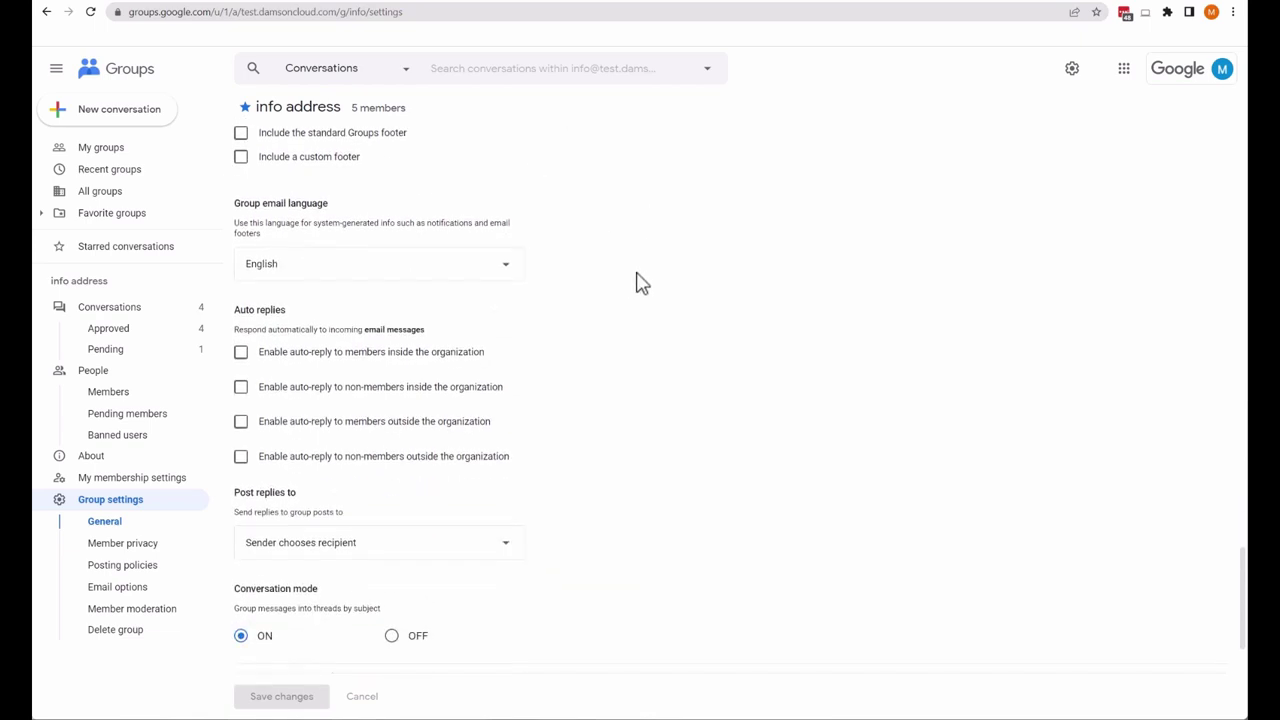
pyautogui.scroll(-1, 640, 285)
pyautogui.scroll(-2, 640, 295)
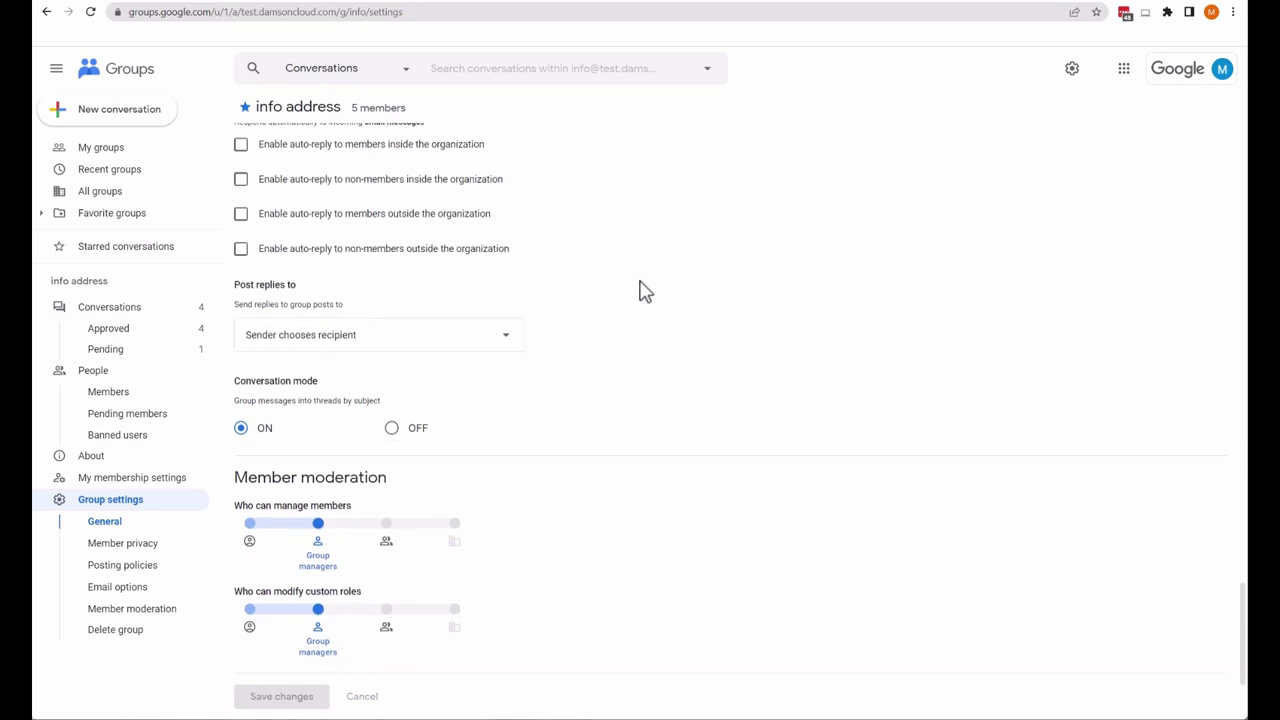
pyautogui.scroll(-1, 645, 292)
pyautogui.click(500, 275)
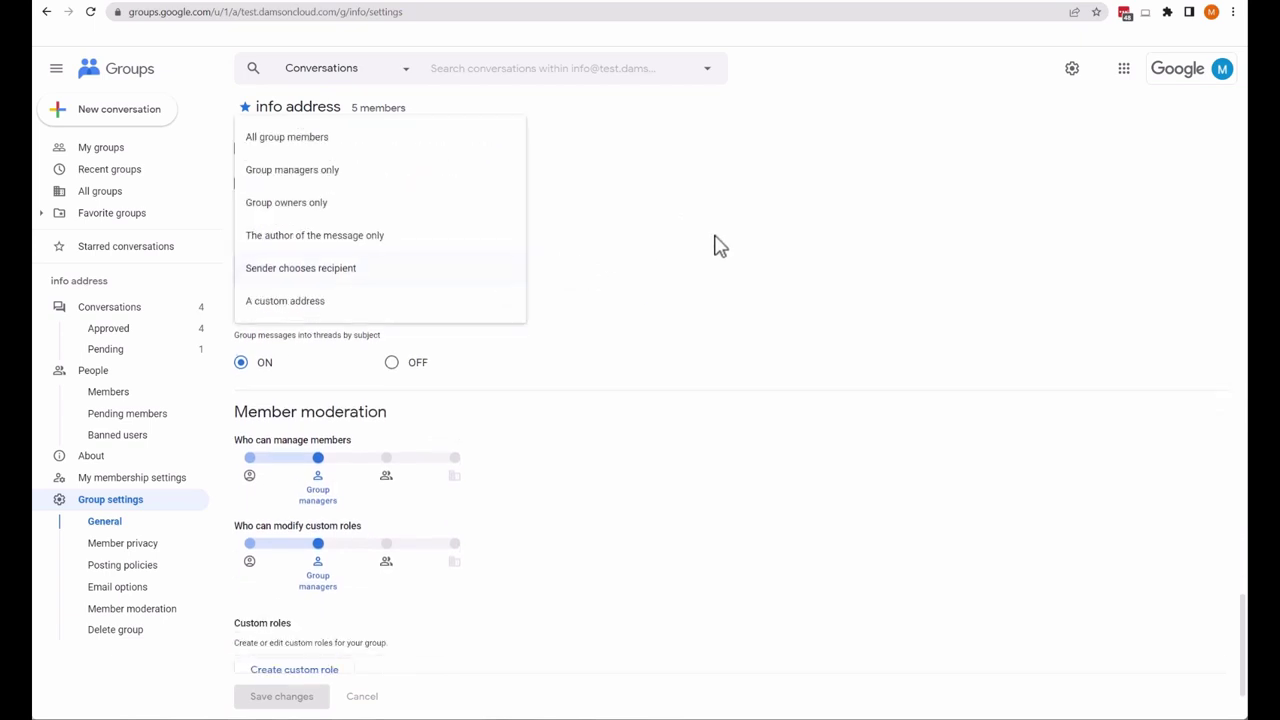
pyautogui.click(685, 240)
pyautogui.scroll(-2, 683, 240)
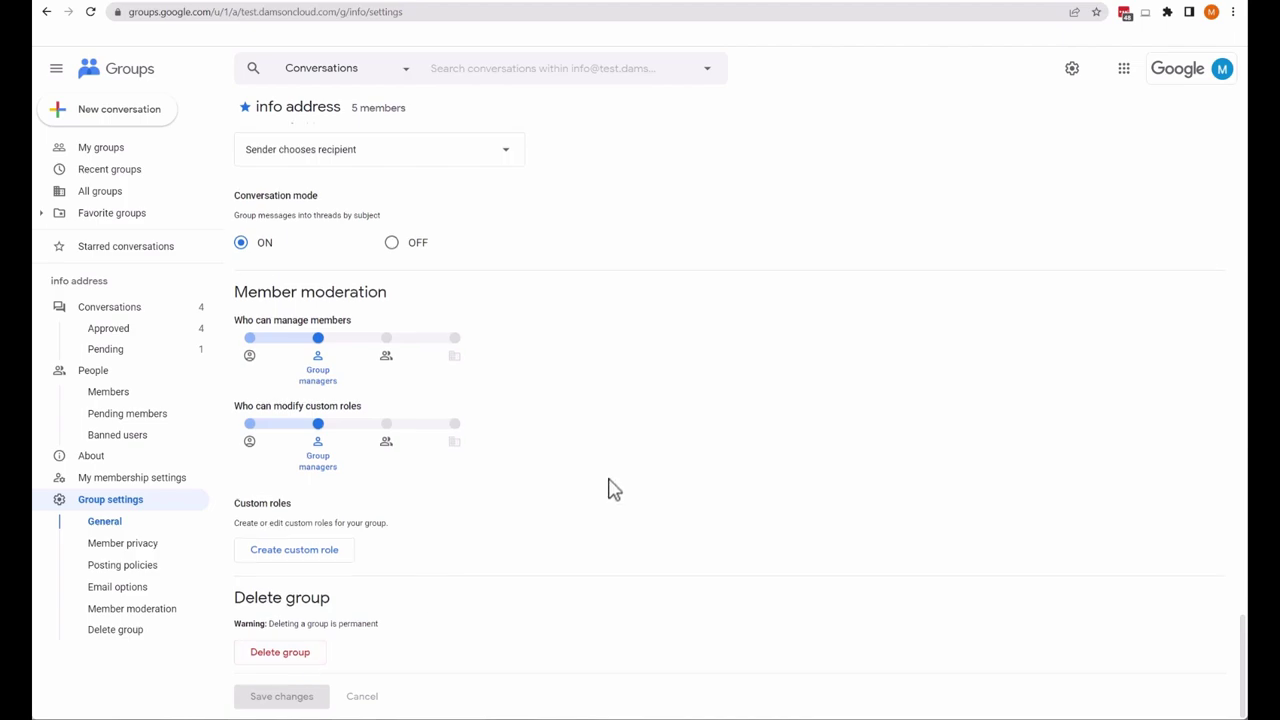
# Open the info address group's member list and change the Enterprise User's role to Manager.
pyautogui.scroll(15, 610, 487)
pyautogui.scroll(3, 615, 480)
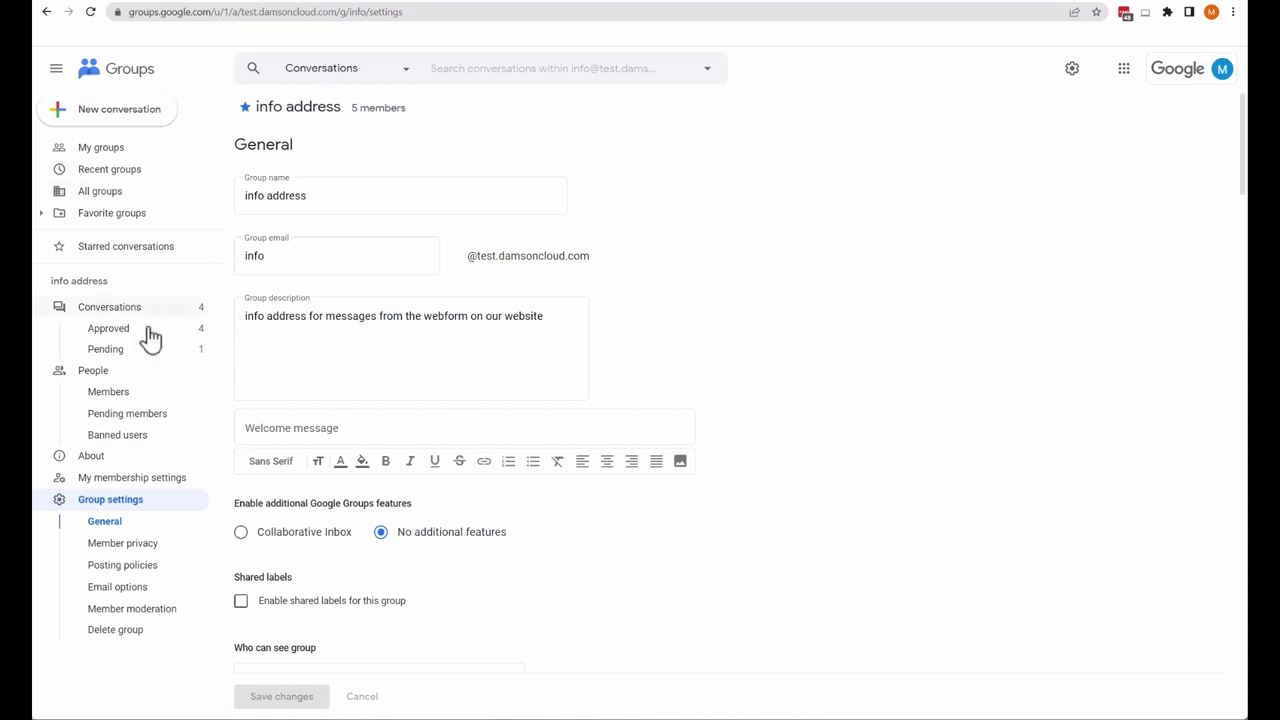
pyautogui.click(110, 394)
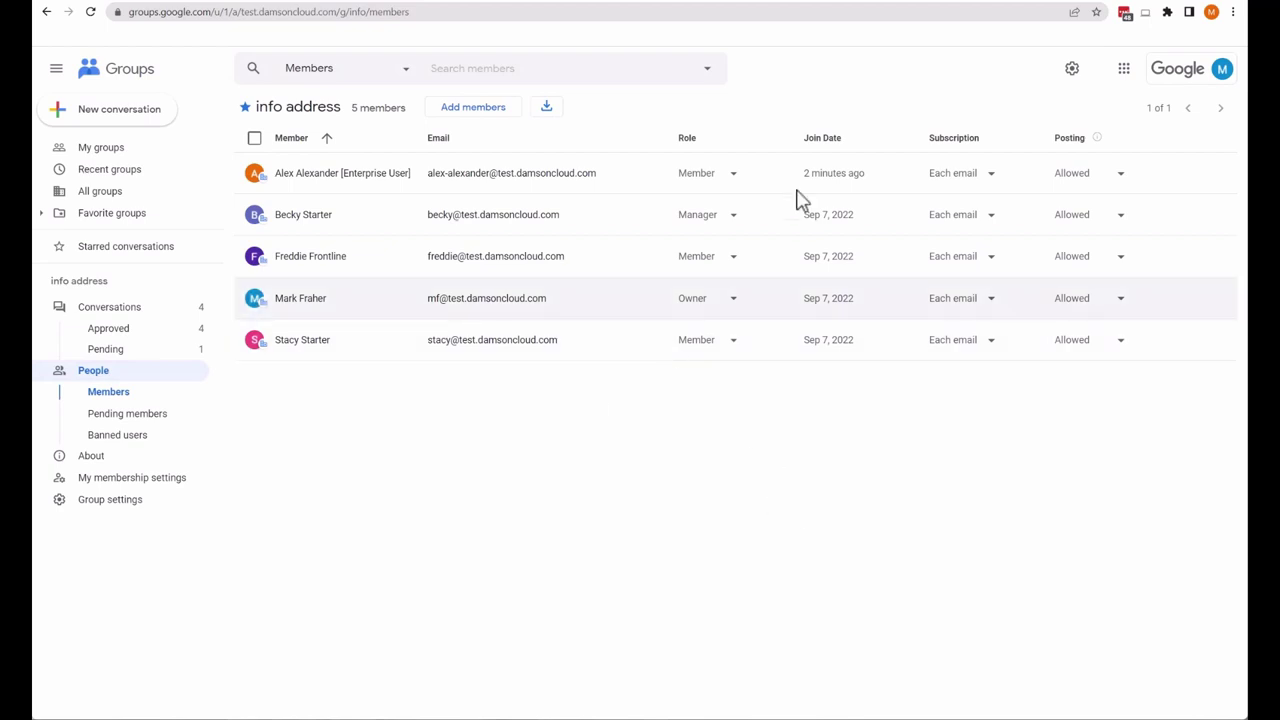
pyautogui.click(736, 178)
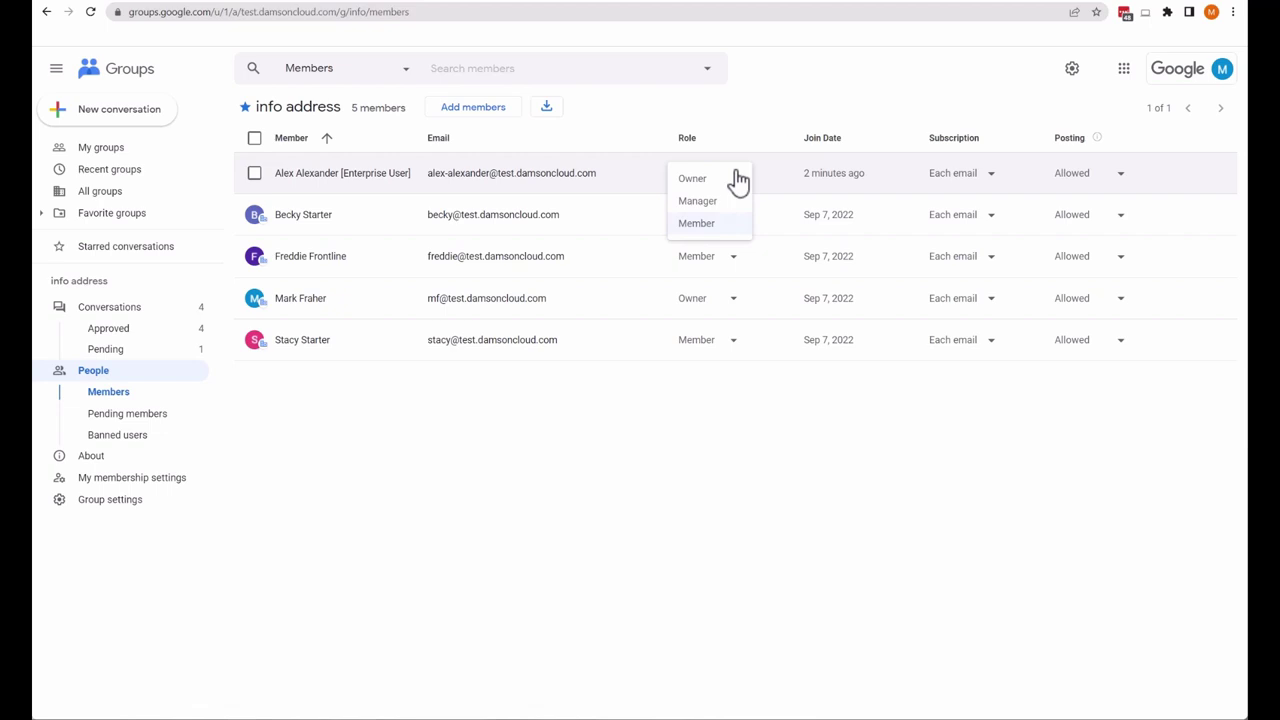
pyautogui.click(710, 202)
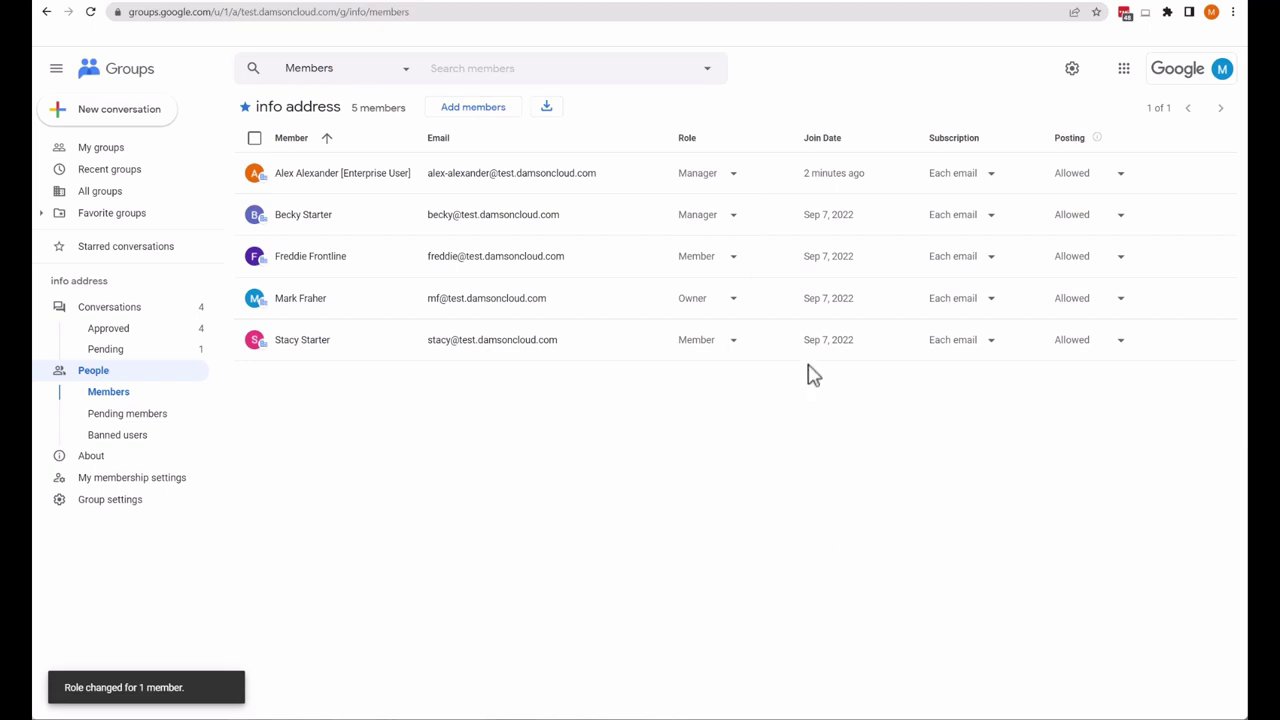
# View the subscription and posting permission choices for the Enterprise User, closing each list without changing the selection.
pyautogui.click(994, 184)
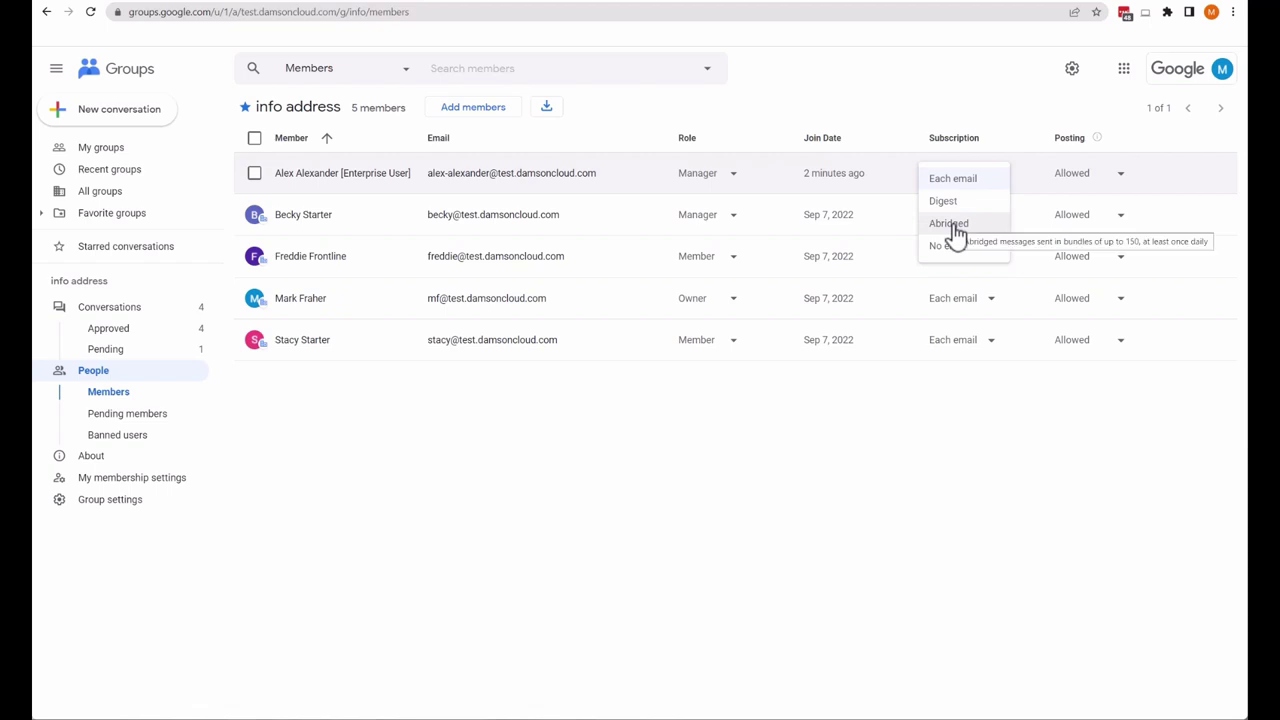
pyautogui.click(1004, 444)
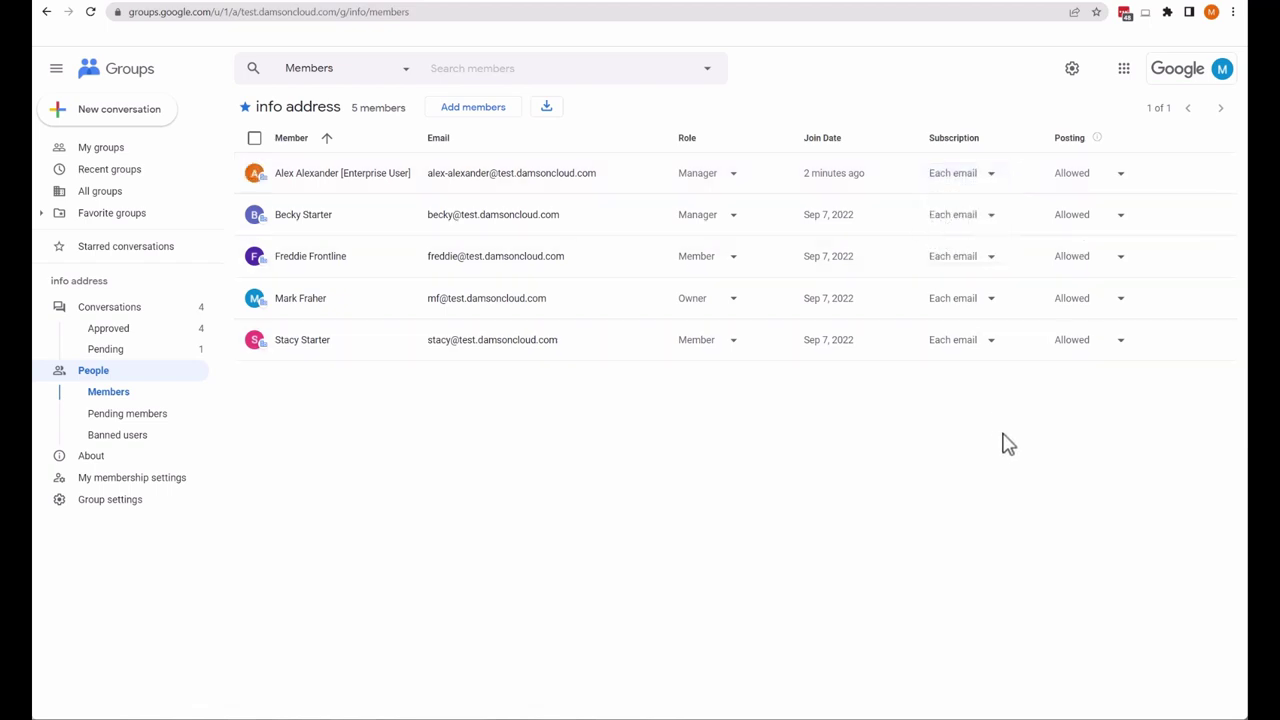
pyautogui.click(1121, 177)
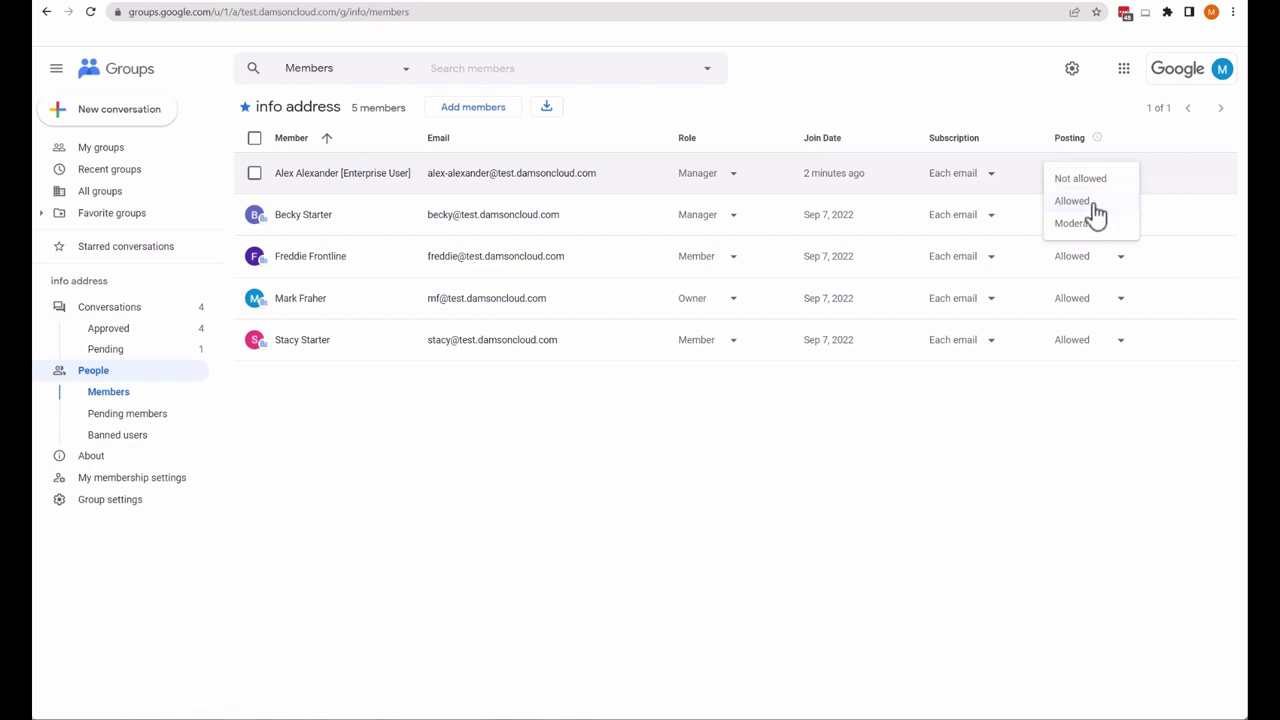
pyautogui.click(880, 500)
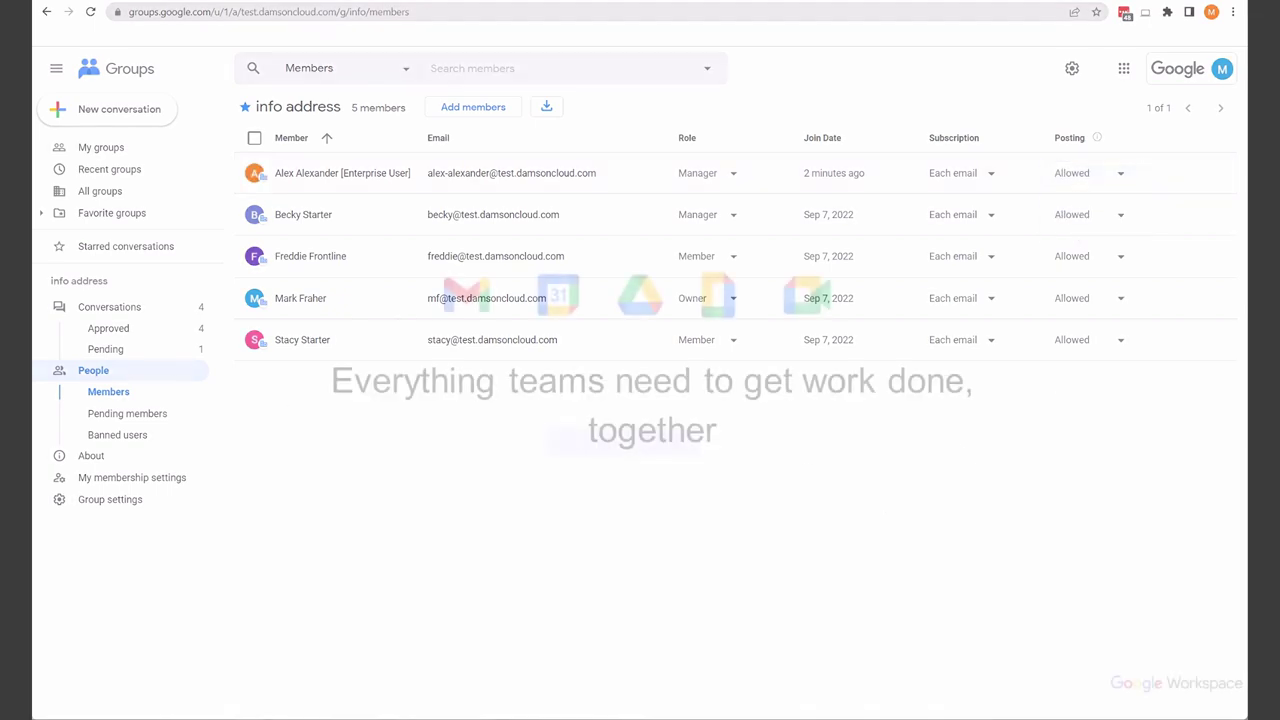